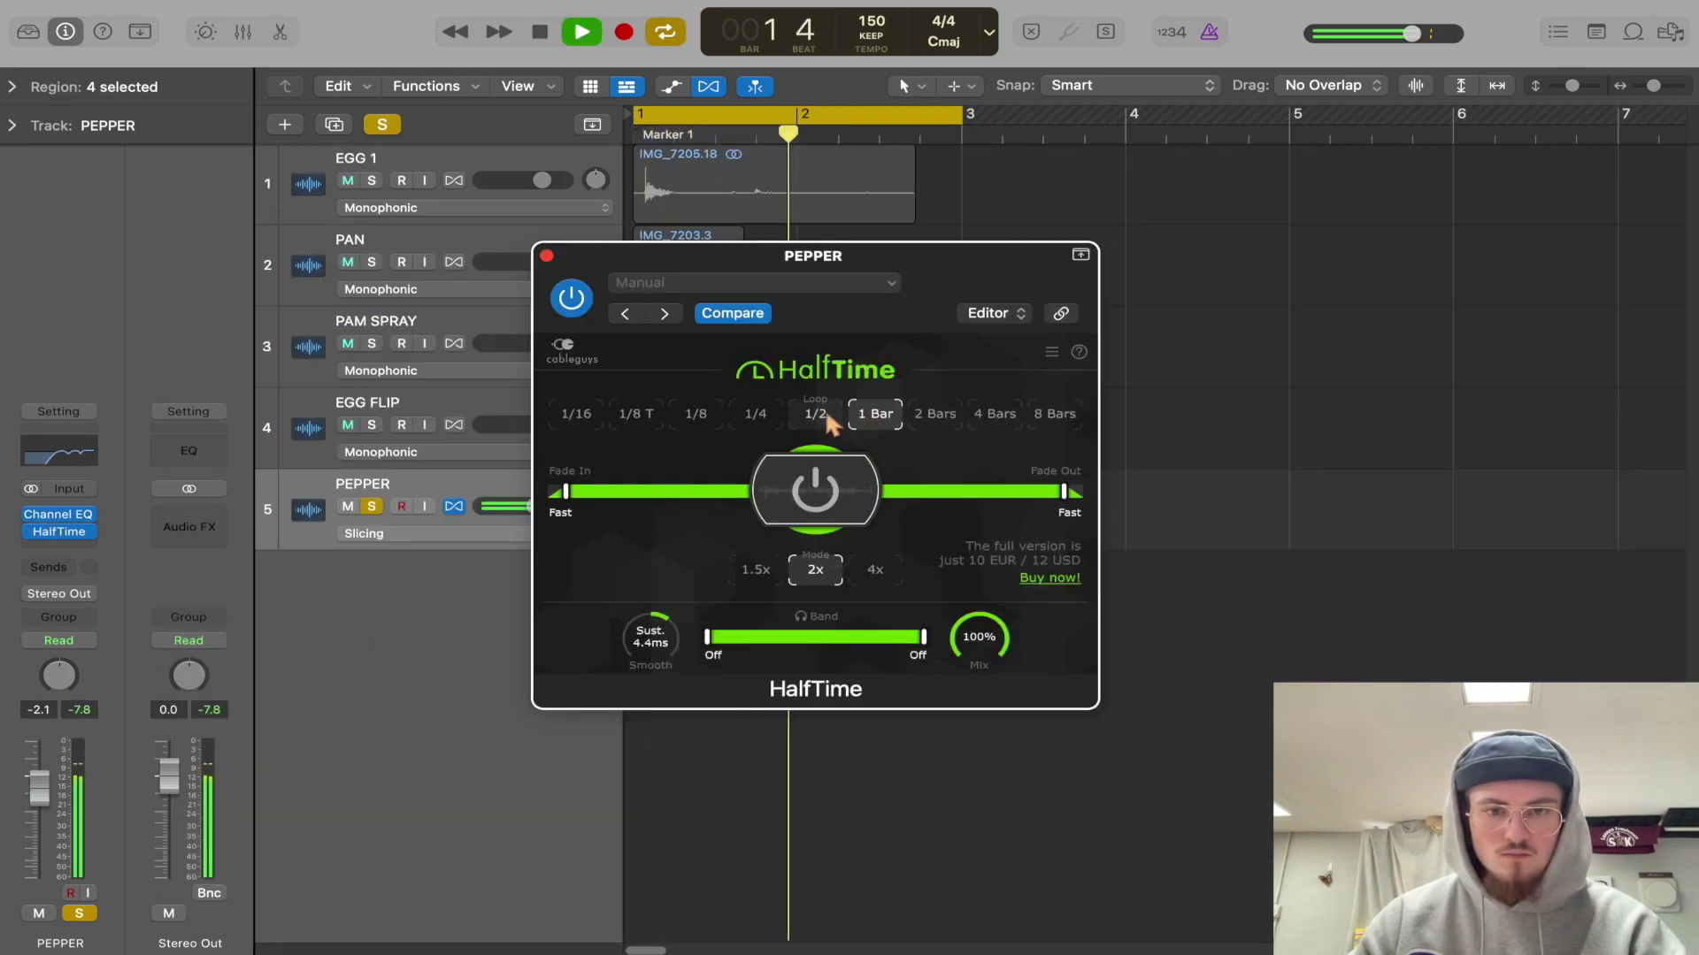
- Close the HalfTime plug-in and cut the EGG FLIP audio into two one-bar regions filling bars 1 and 2
left_click(548, 257)
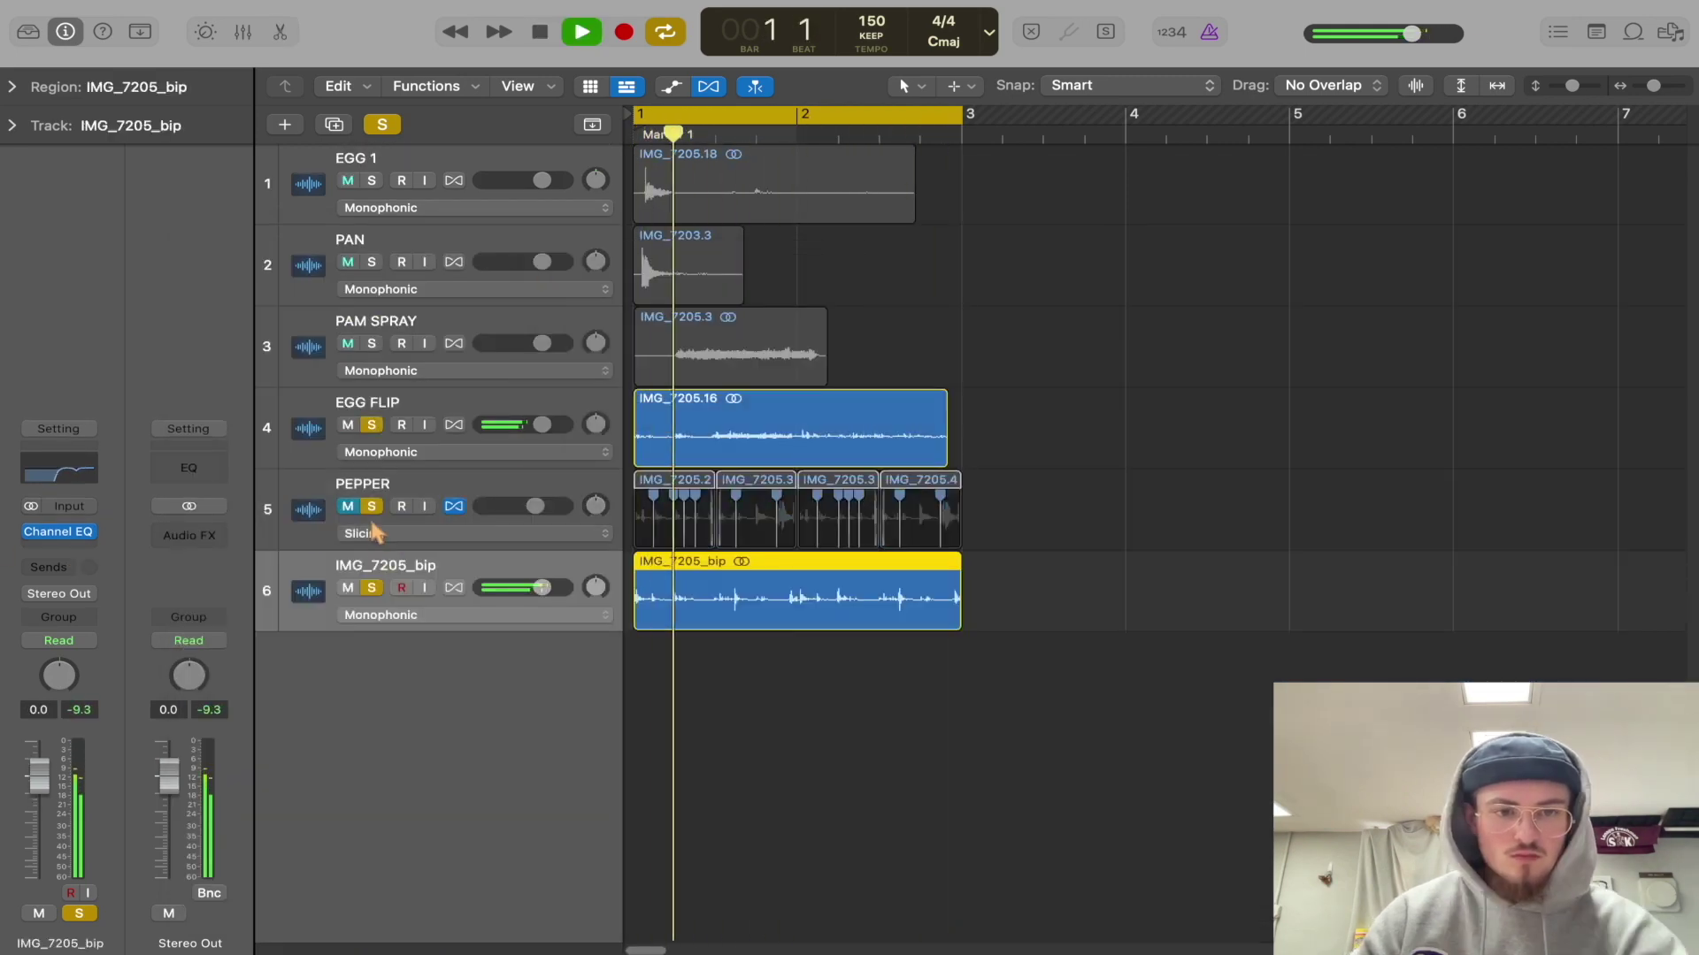
left_click(714, 440)
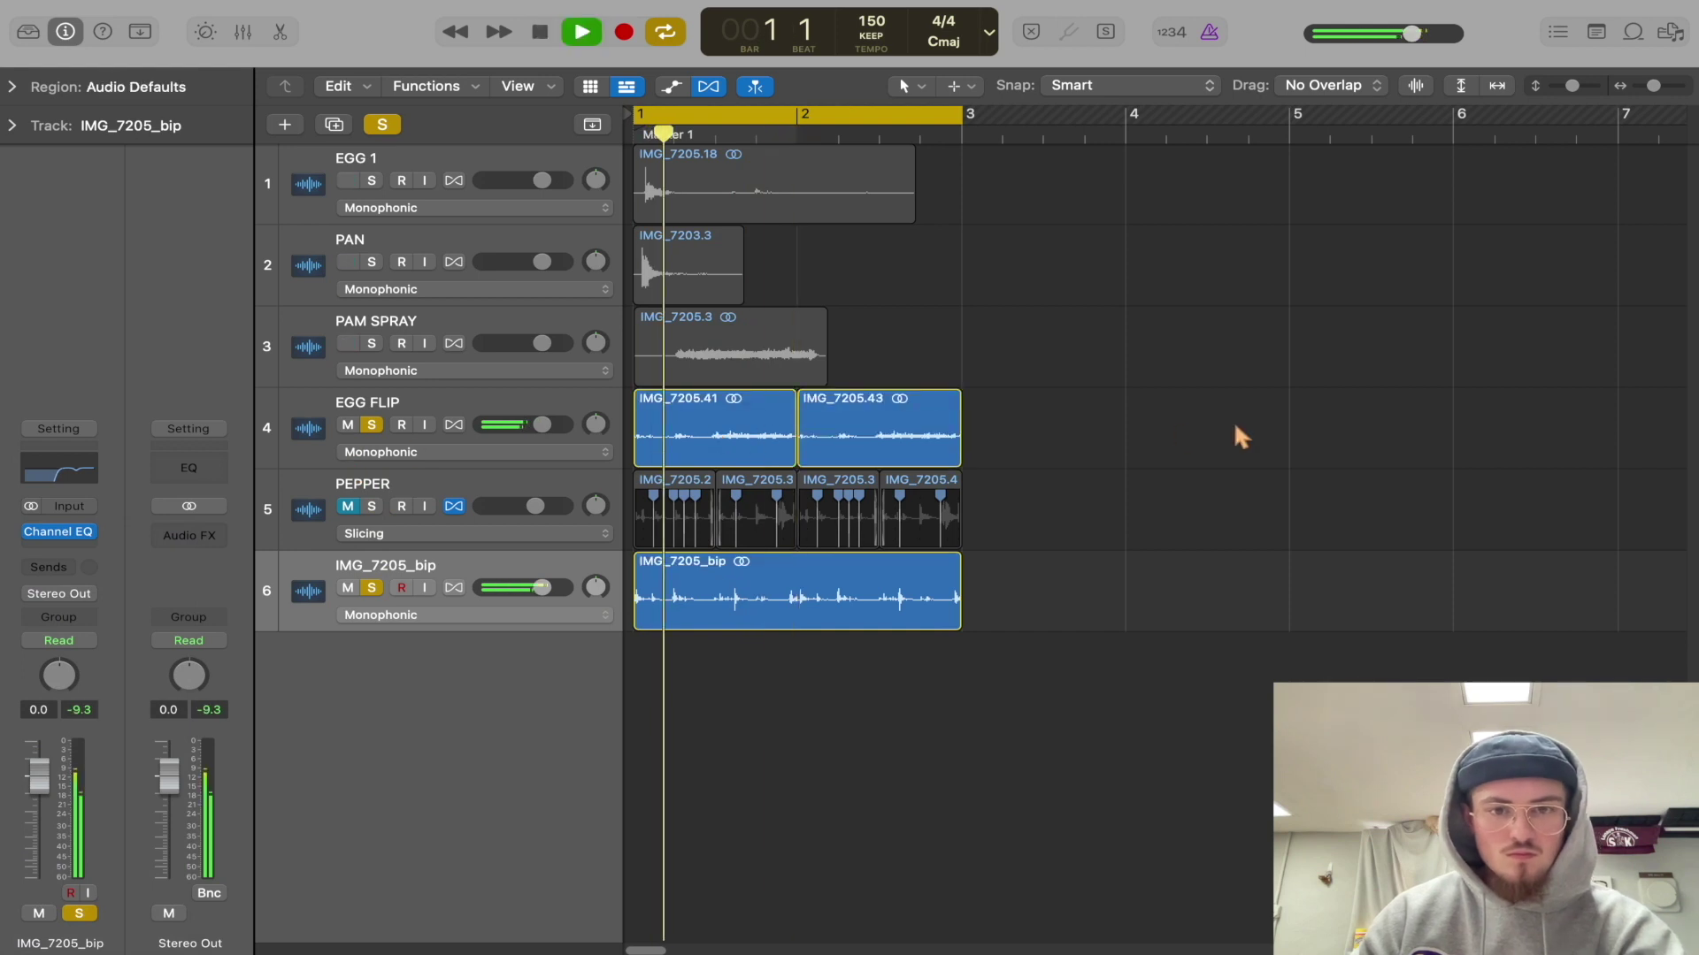
left_click(591, 434)
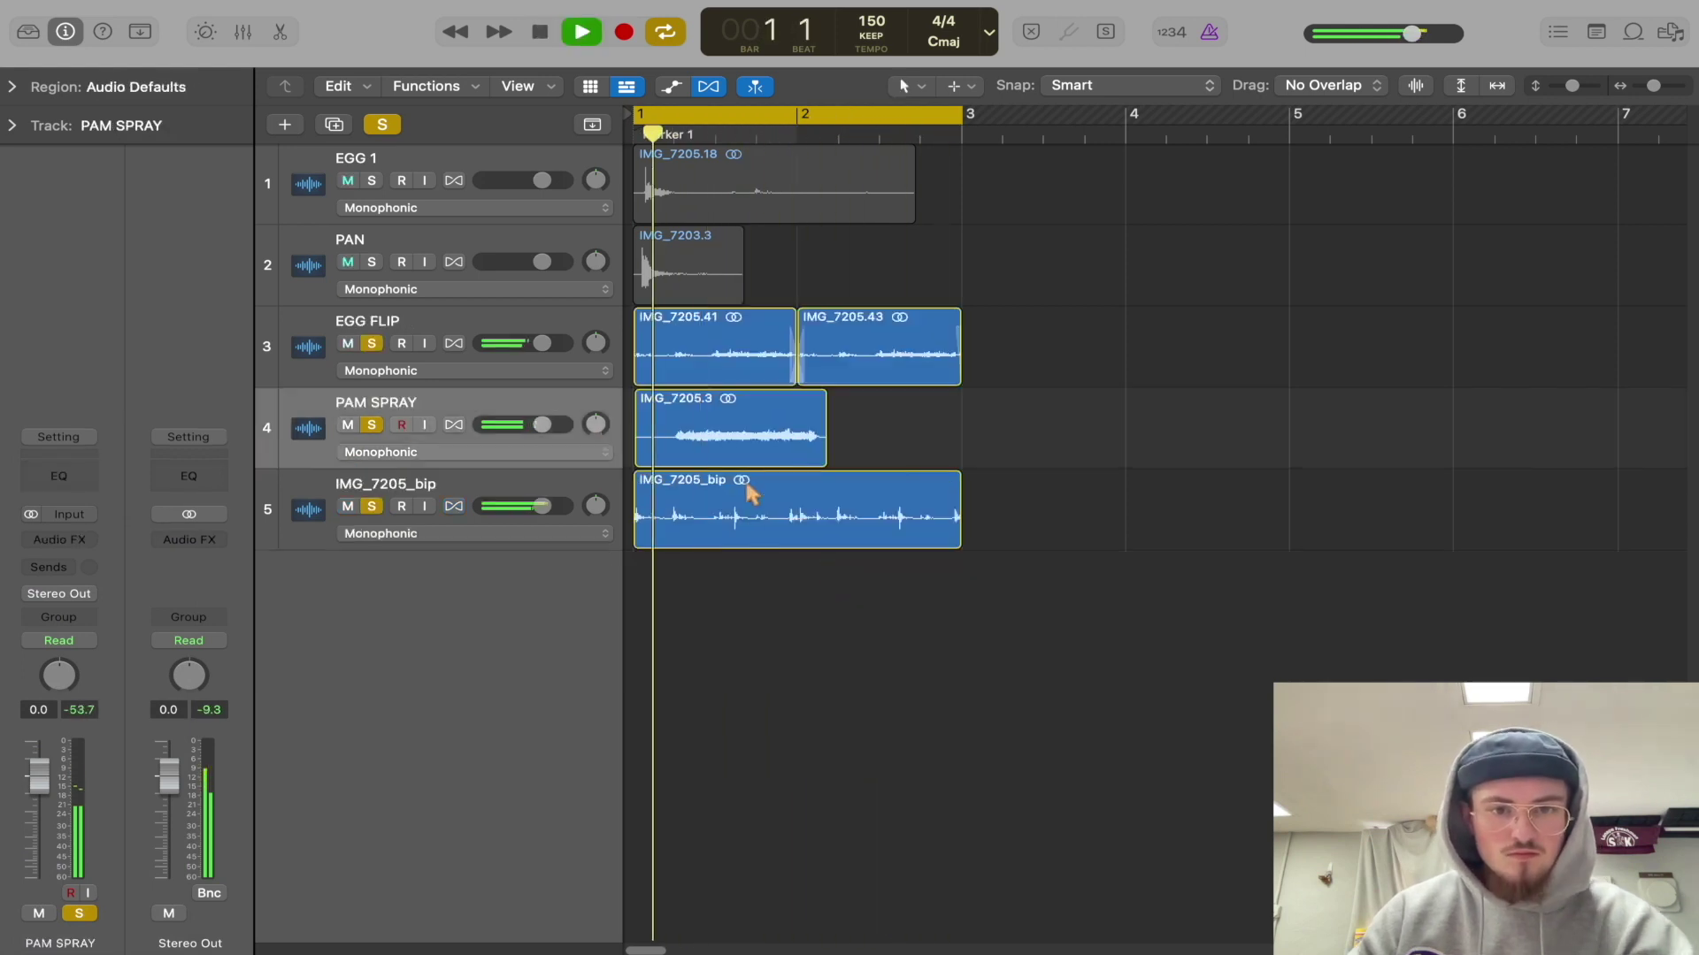
- Shorten the PAM SPRAY region so it ends exactly at bar 2
scroll(894, 583, "up", 3)
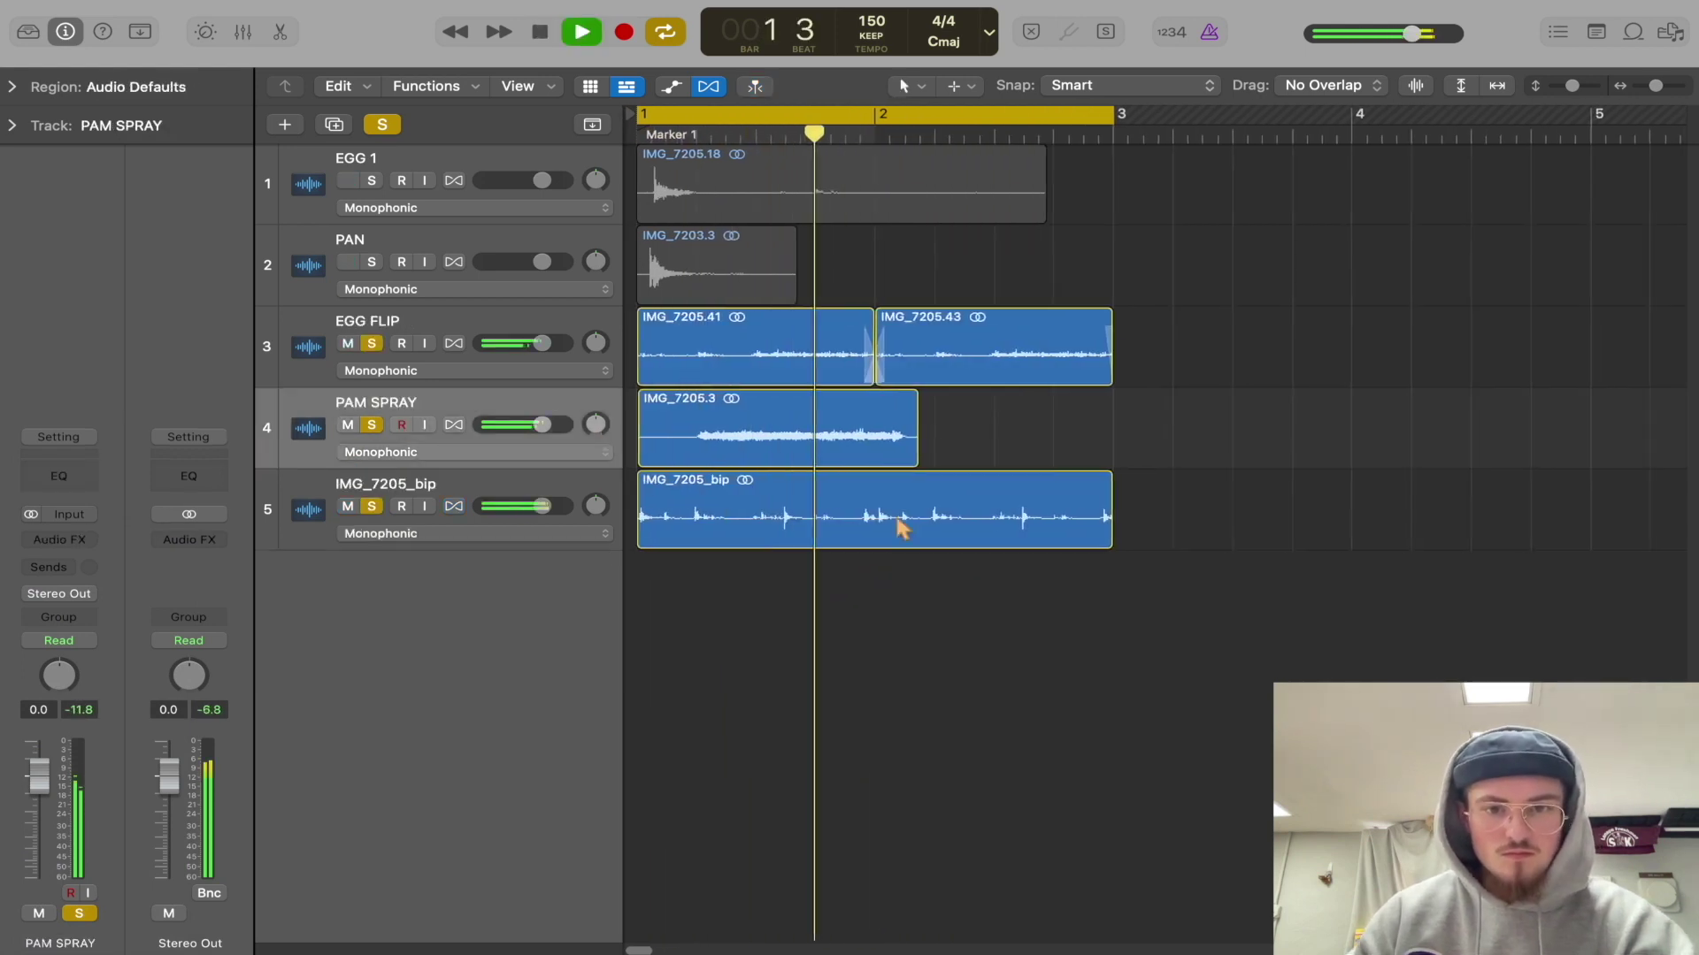
key("space")
left_click_drag(908, 455, 863, 451)
key("space")
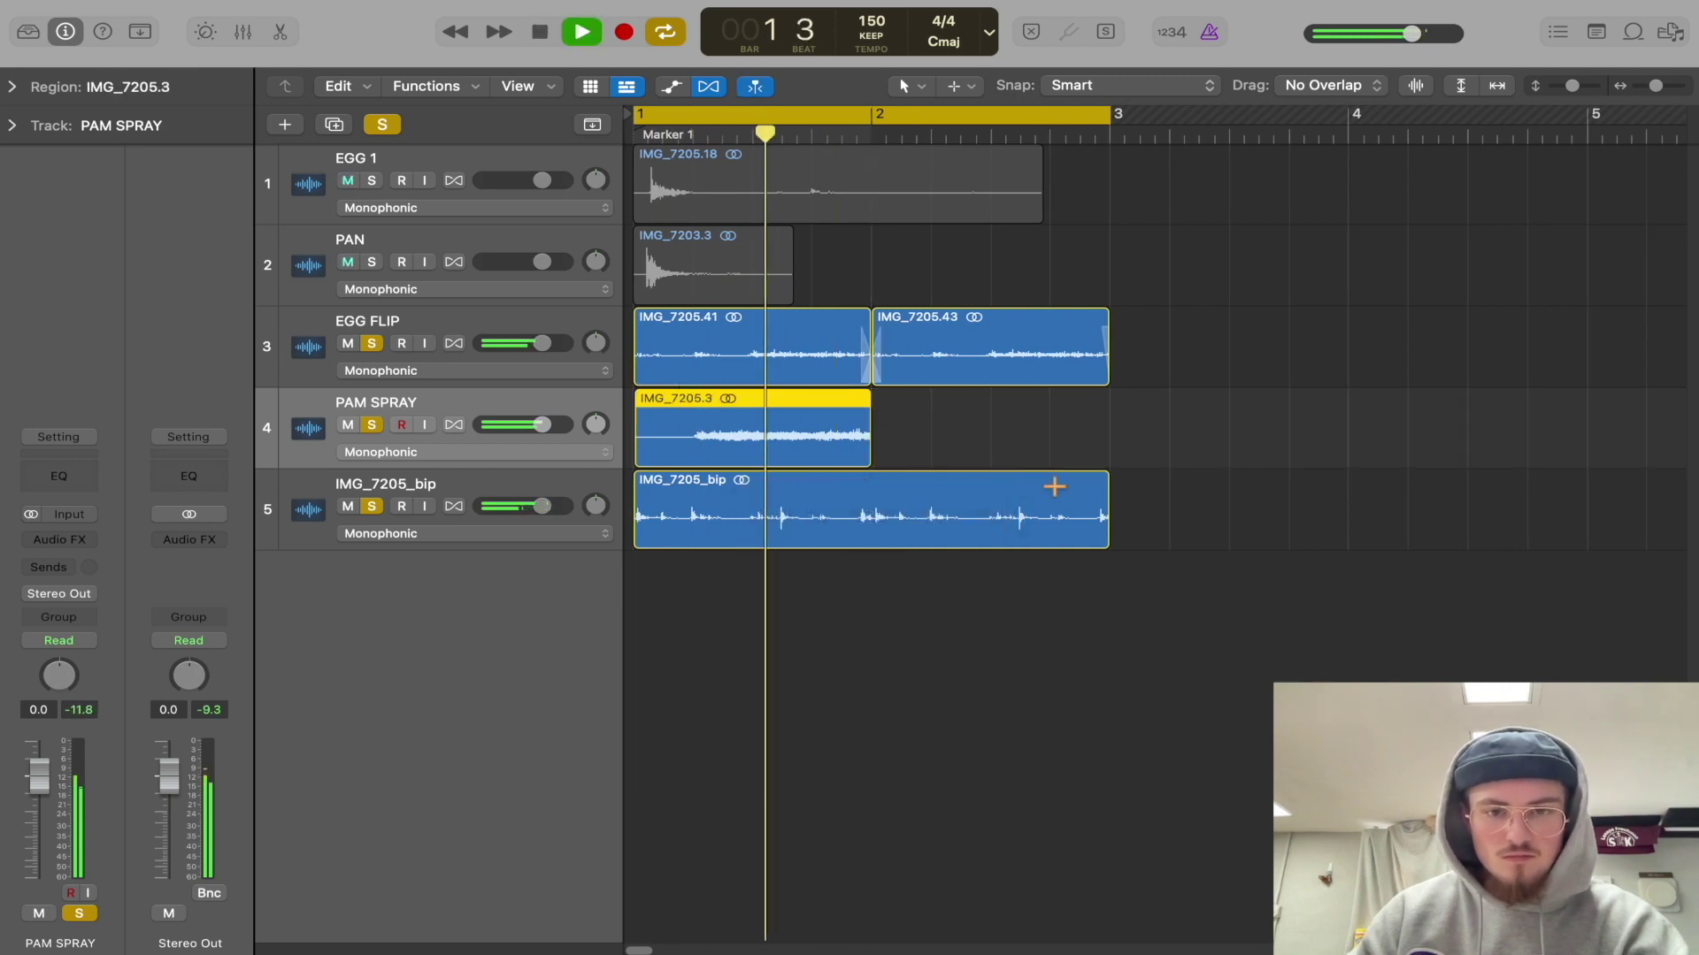
- Repeat the PAM SPRAY region into bar 2 and trim the first copy to about half a bar
key("super+r")
left_click(1249, 422)
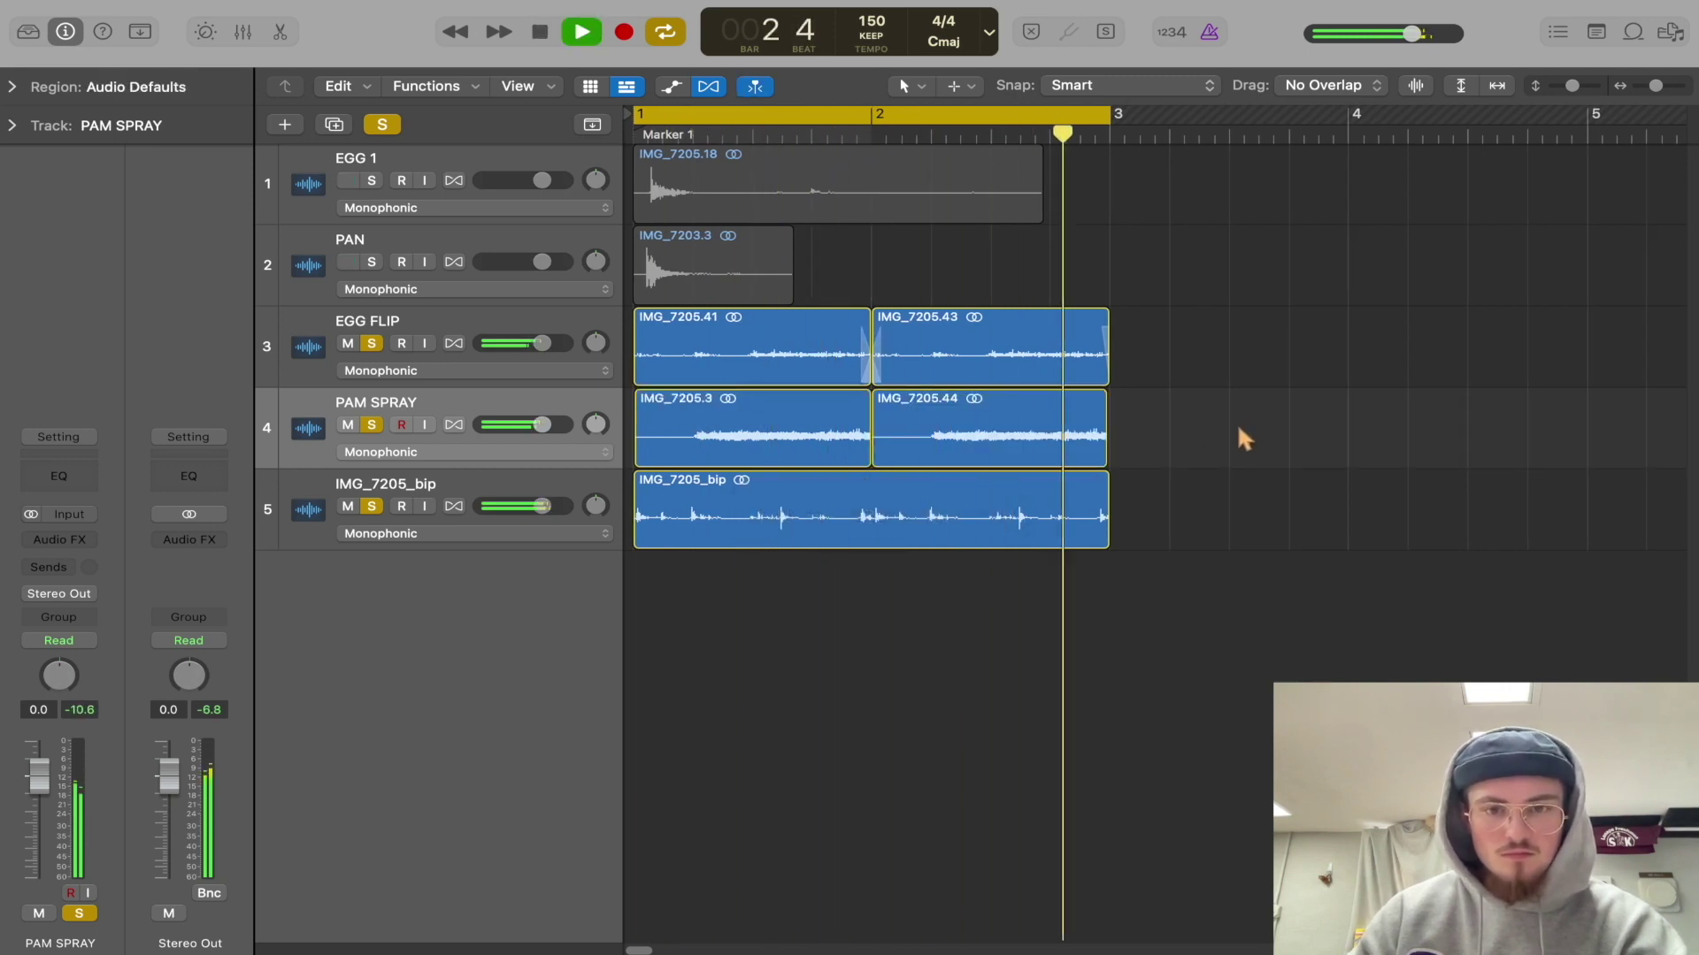
left_click_drag(869, 442, 745, 444)
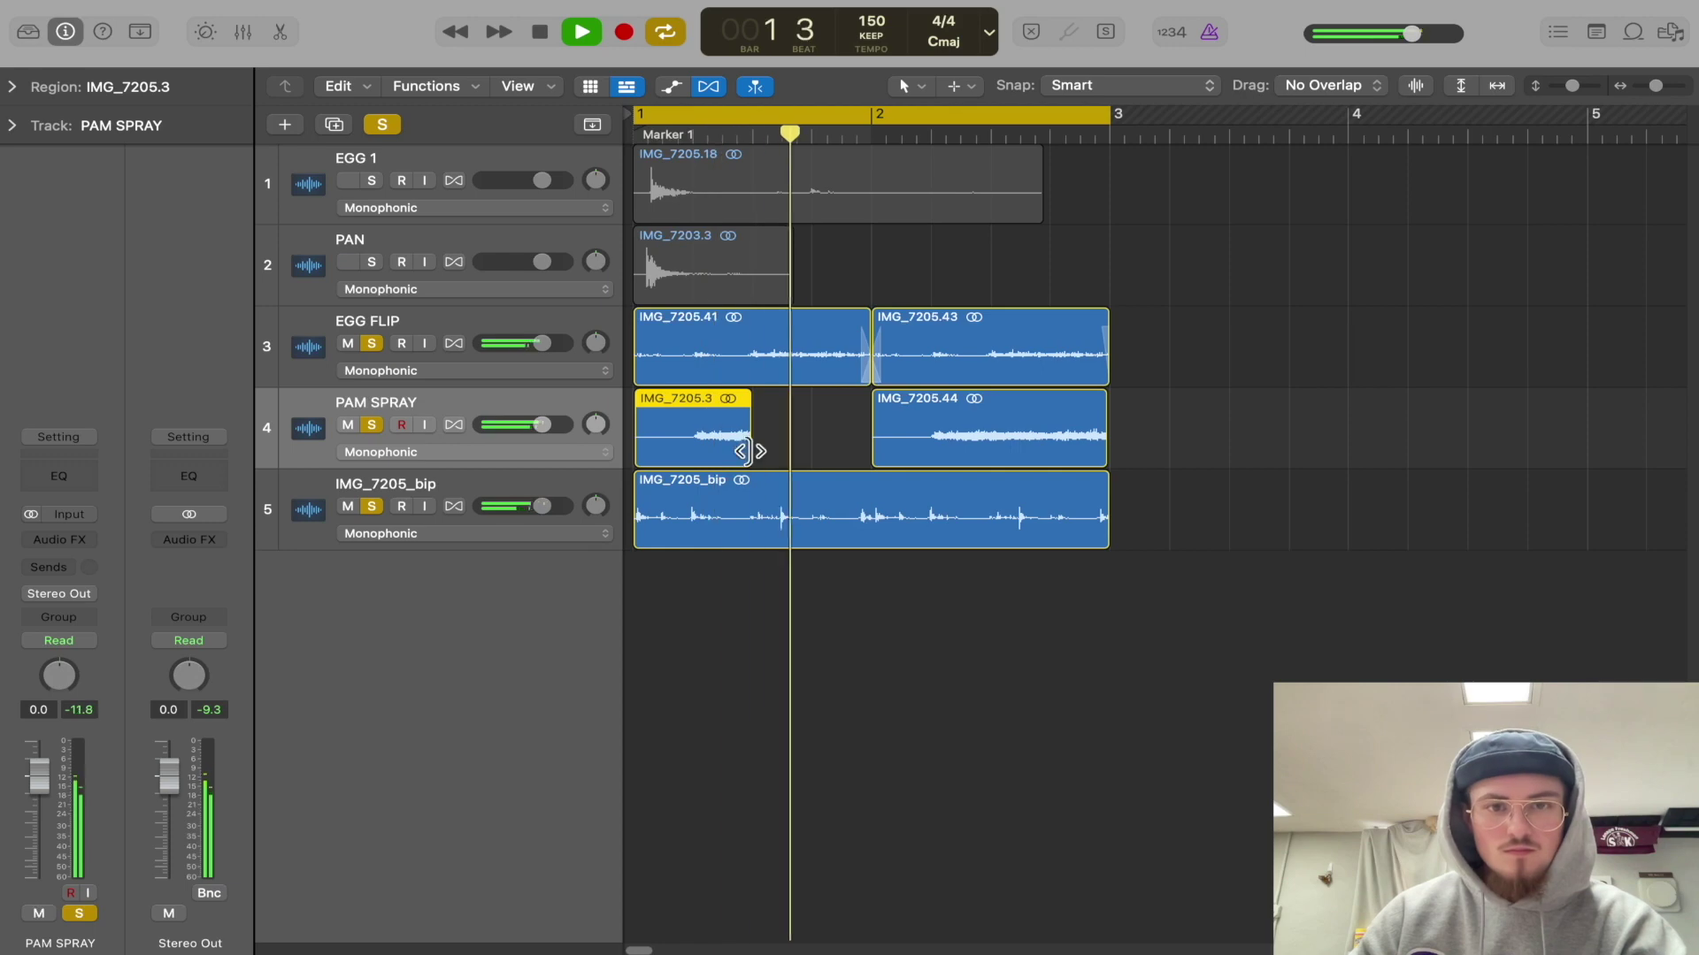
left_click(853, 433)
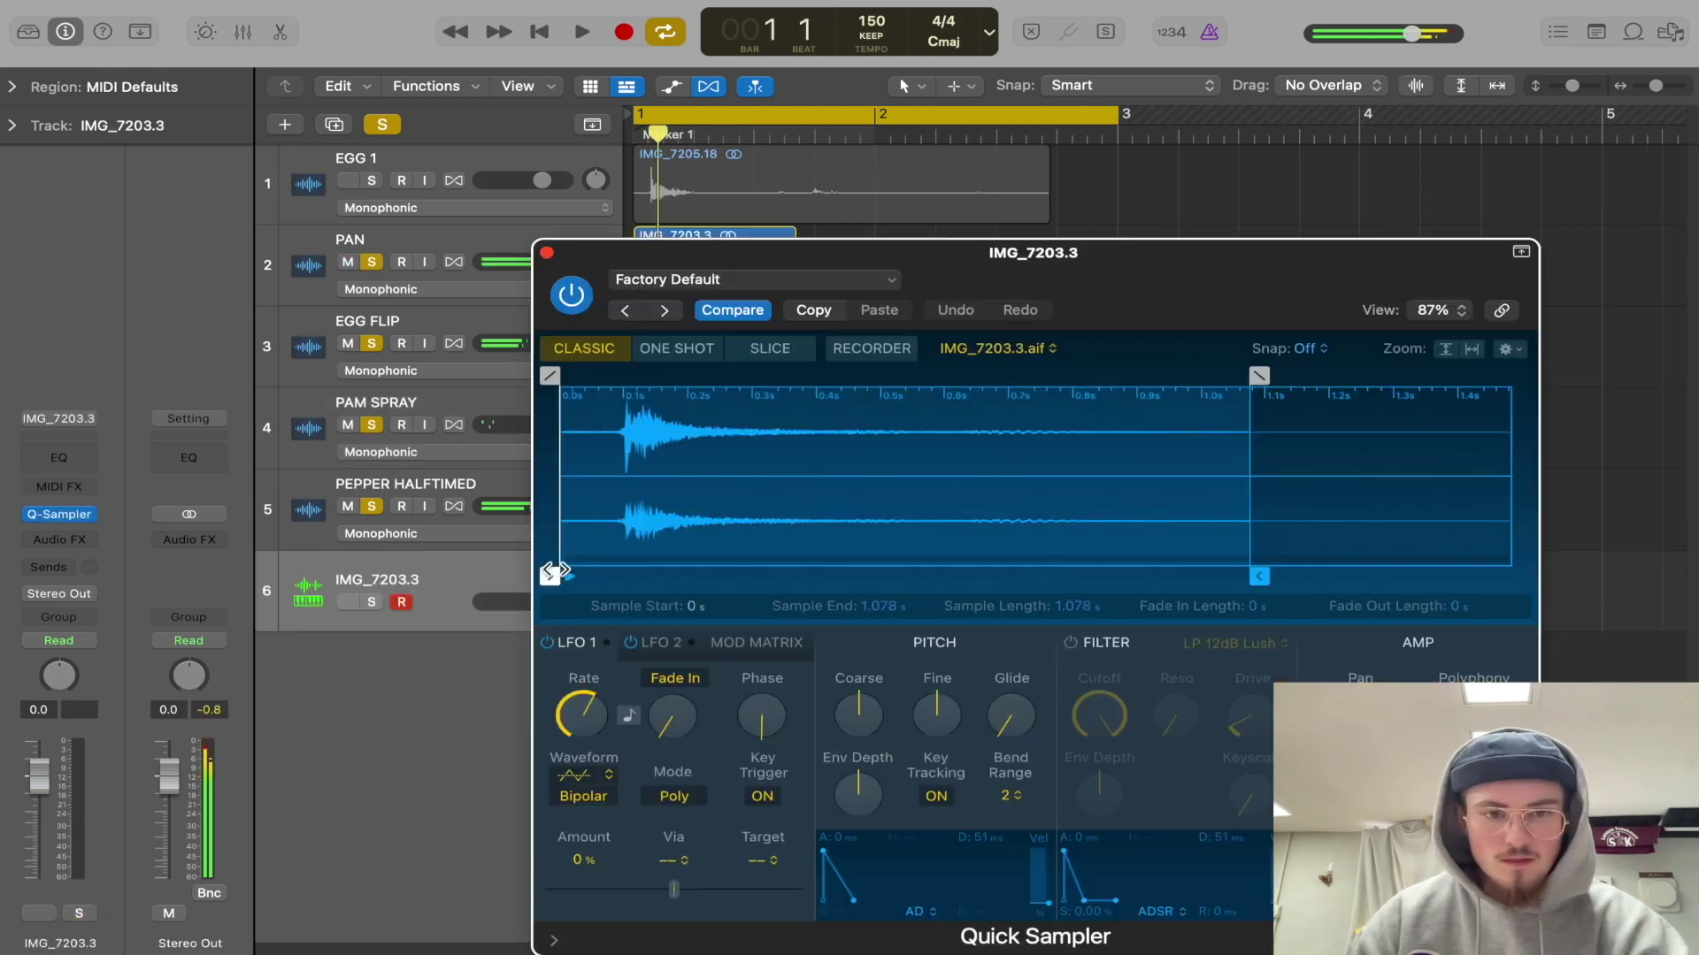
- Move the pan sample's start point up to its hit in Quick Sampler and record a PAN melody from bar 1 at octave C2
left_click_drag(554, 572, 615, 573)
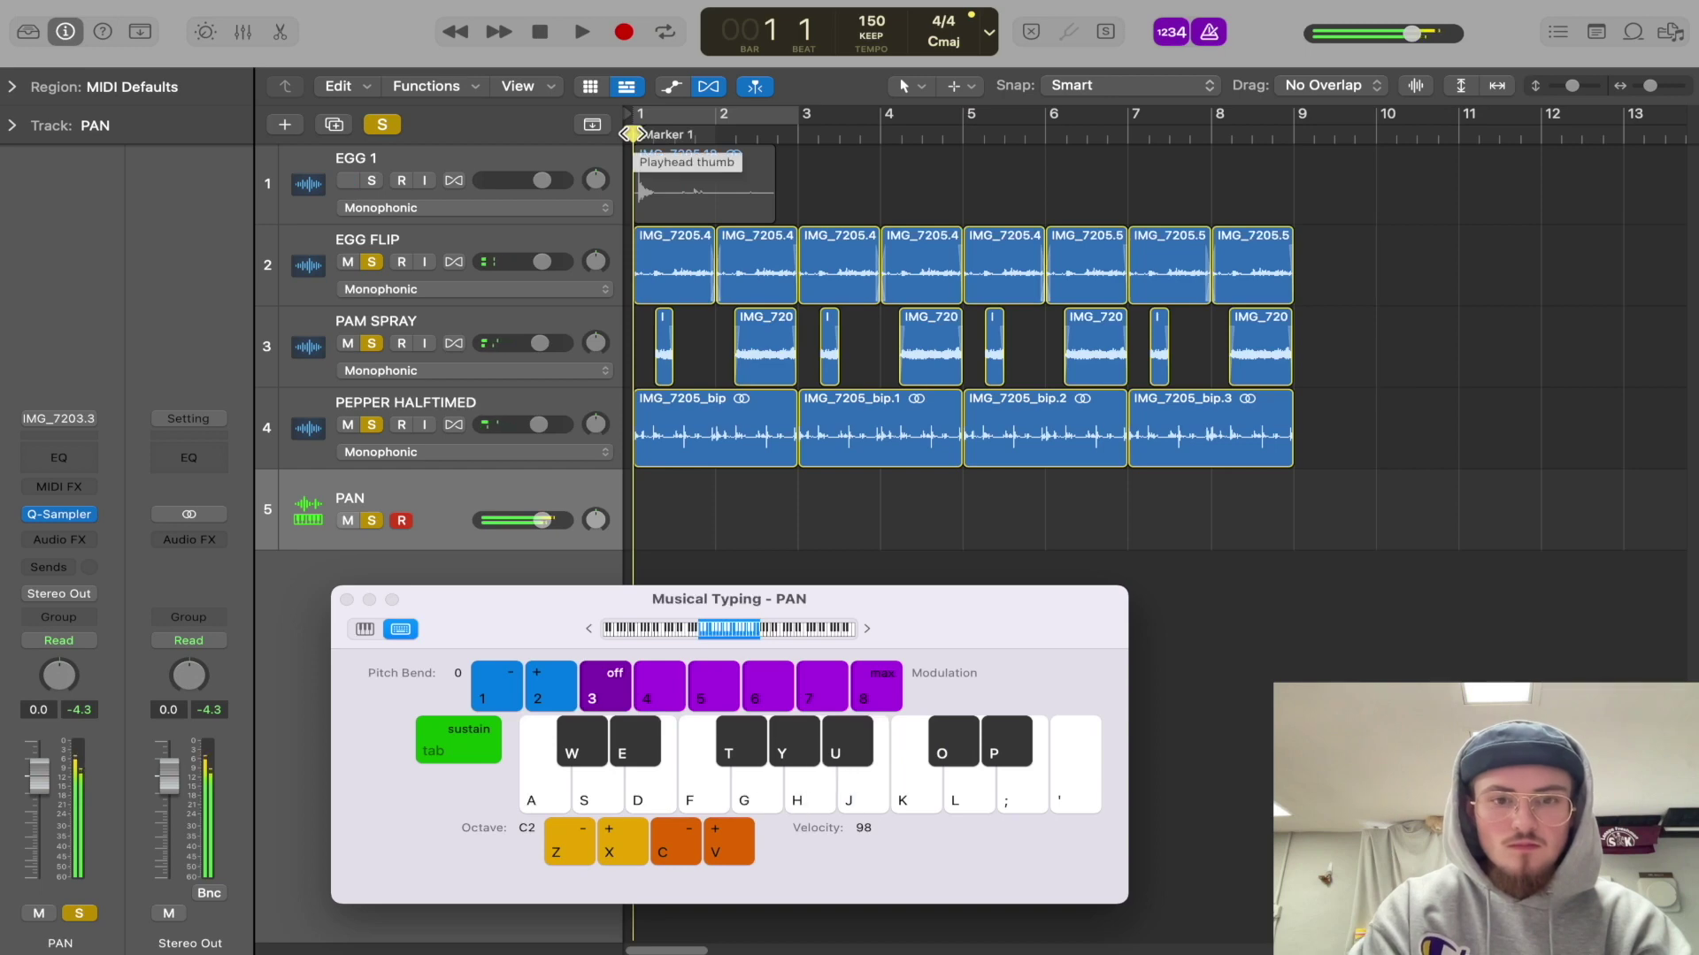
key("r")
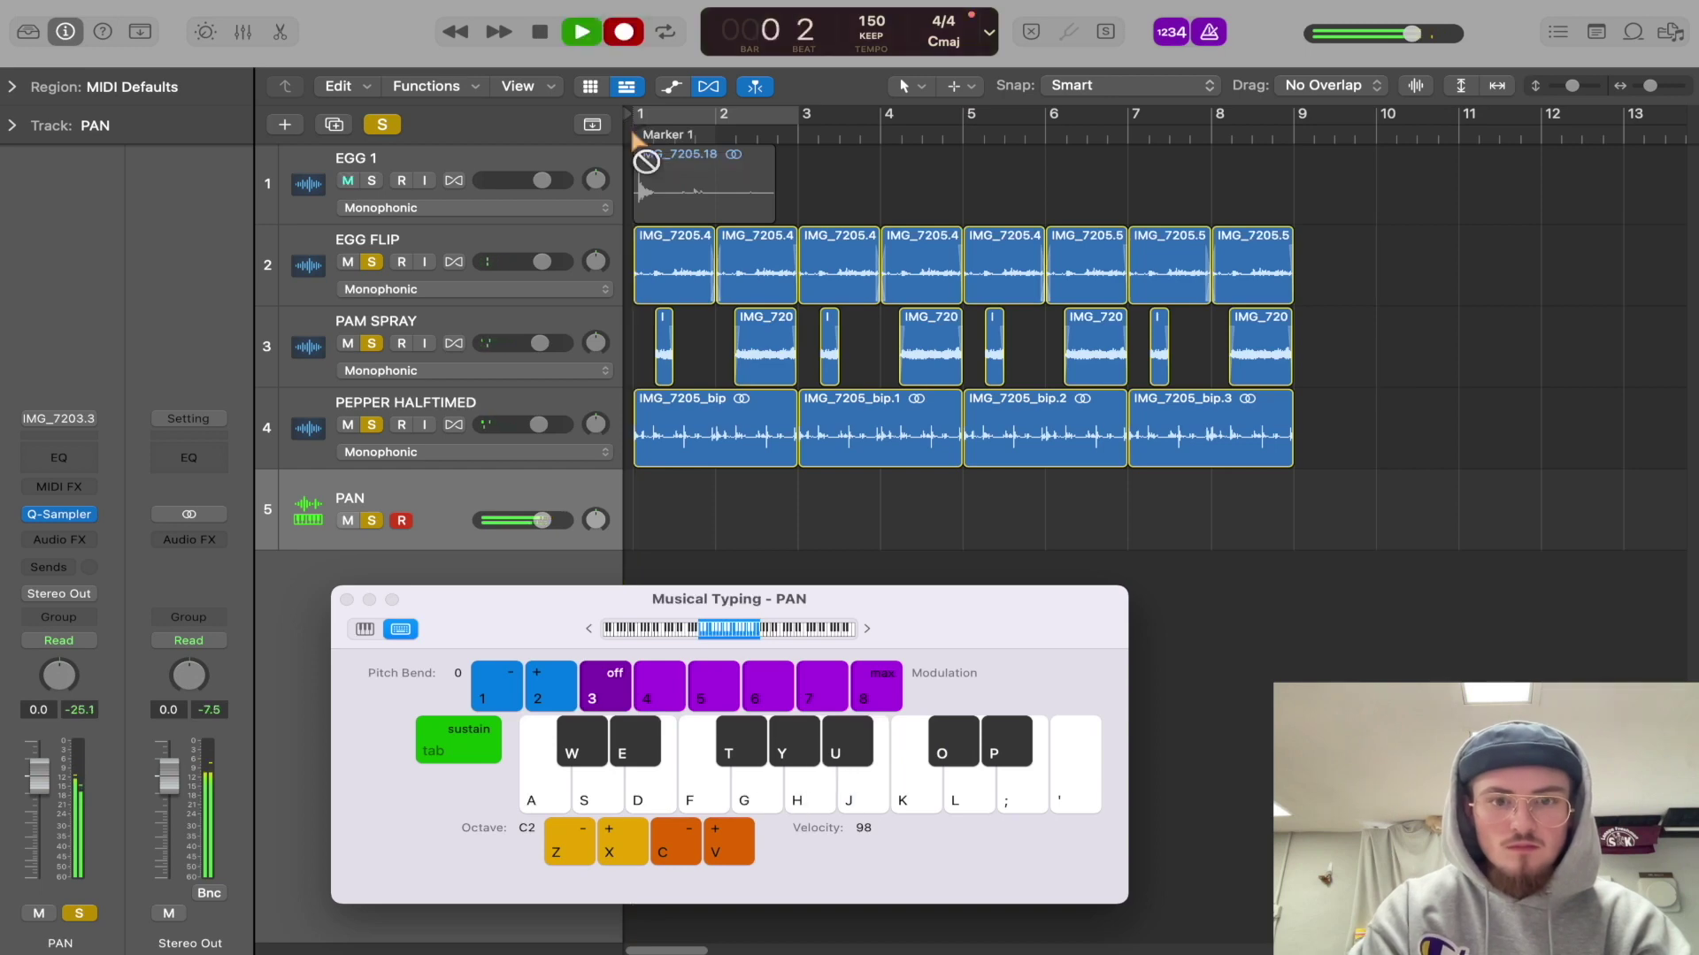
key("h")
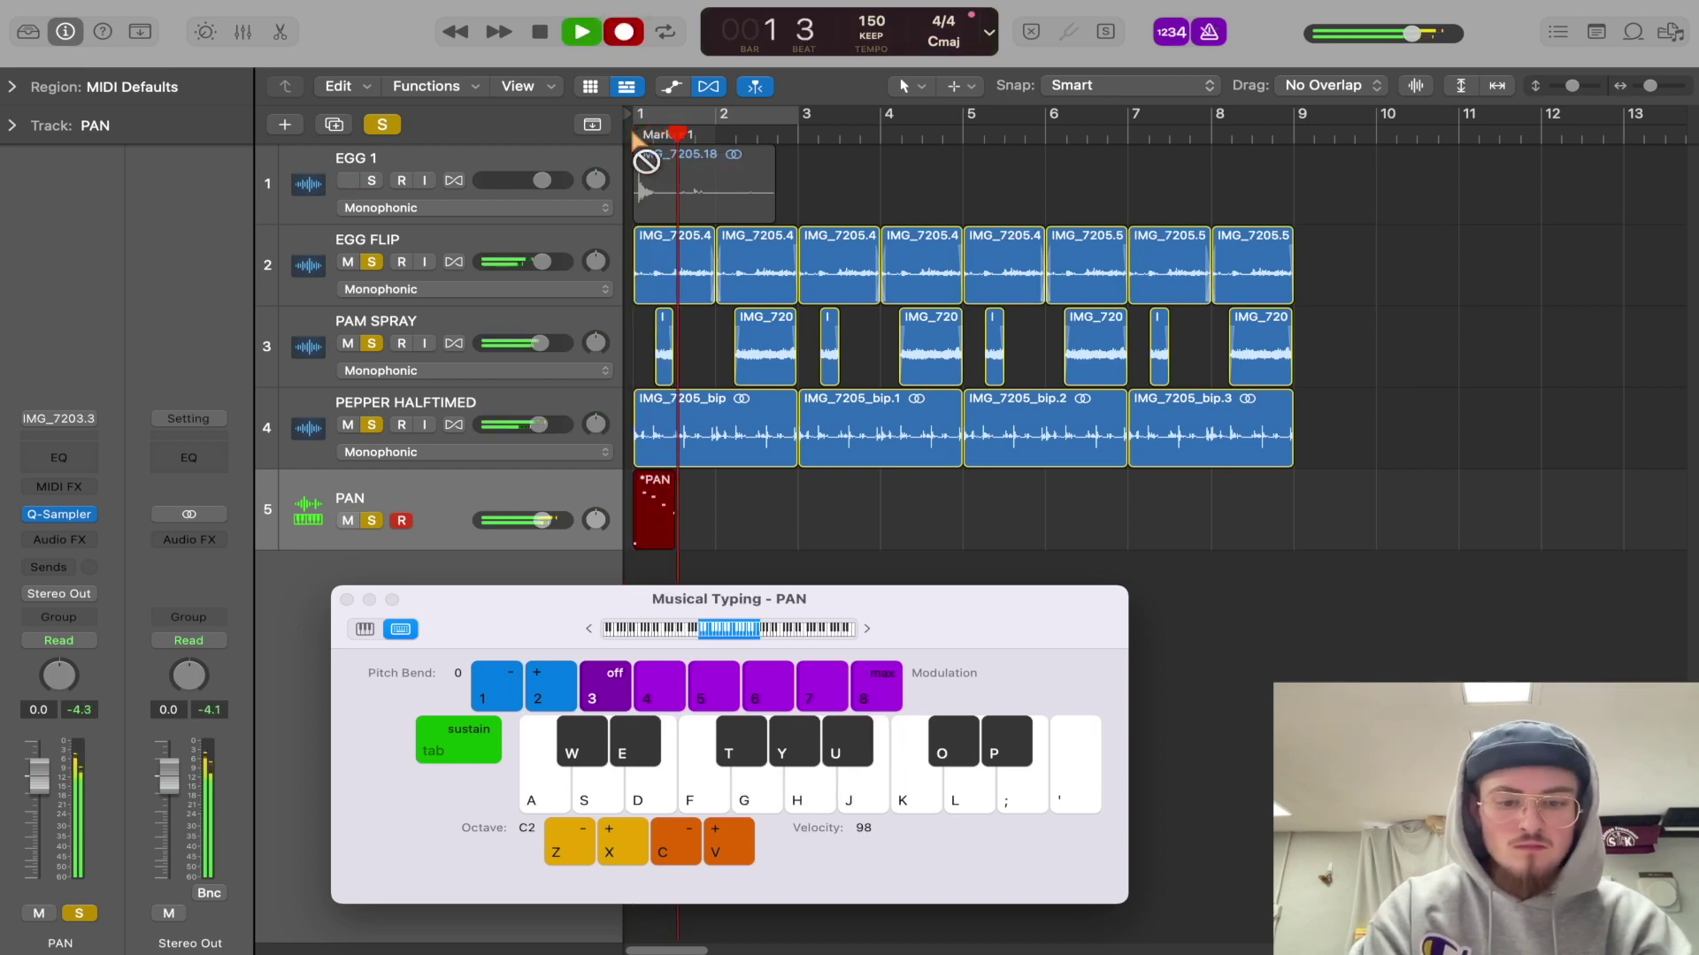
key("a")
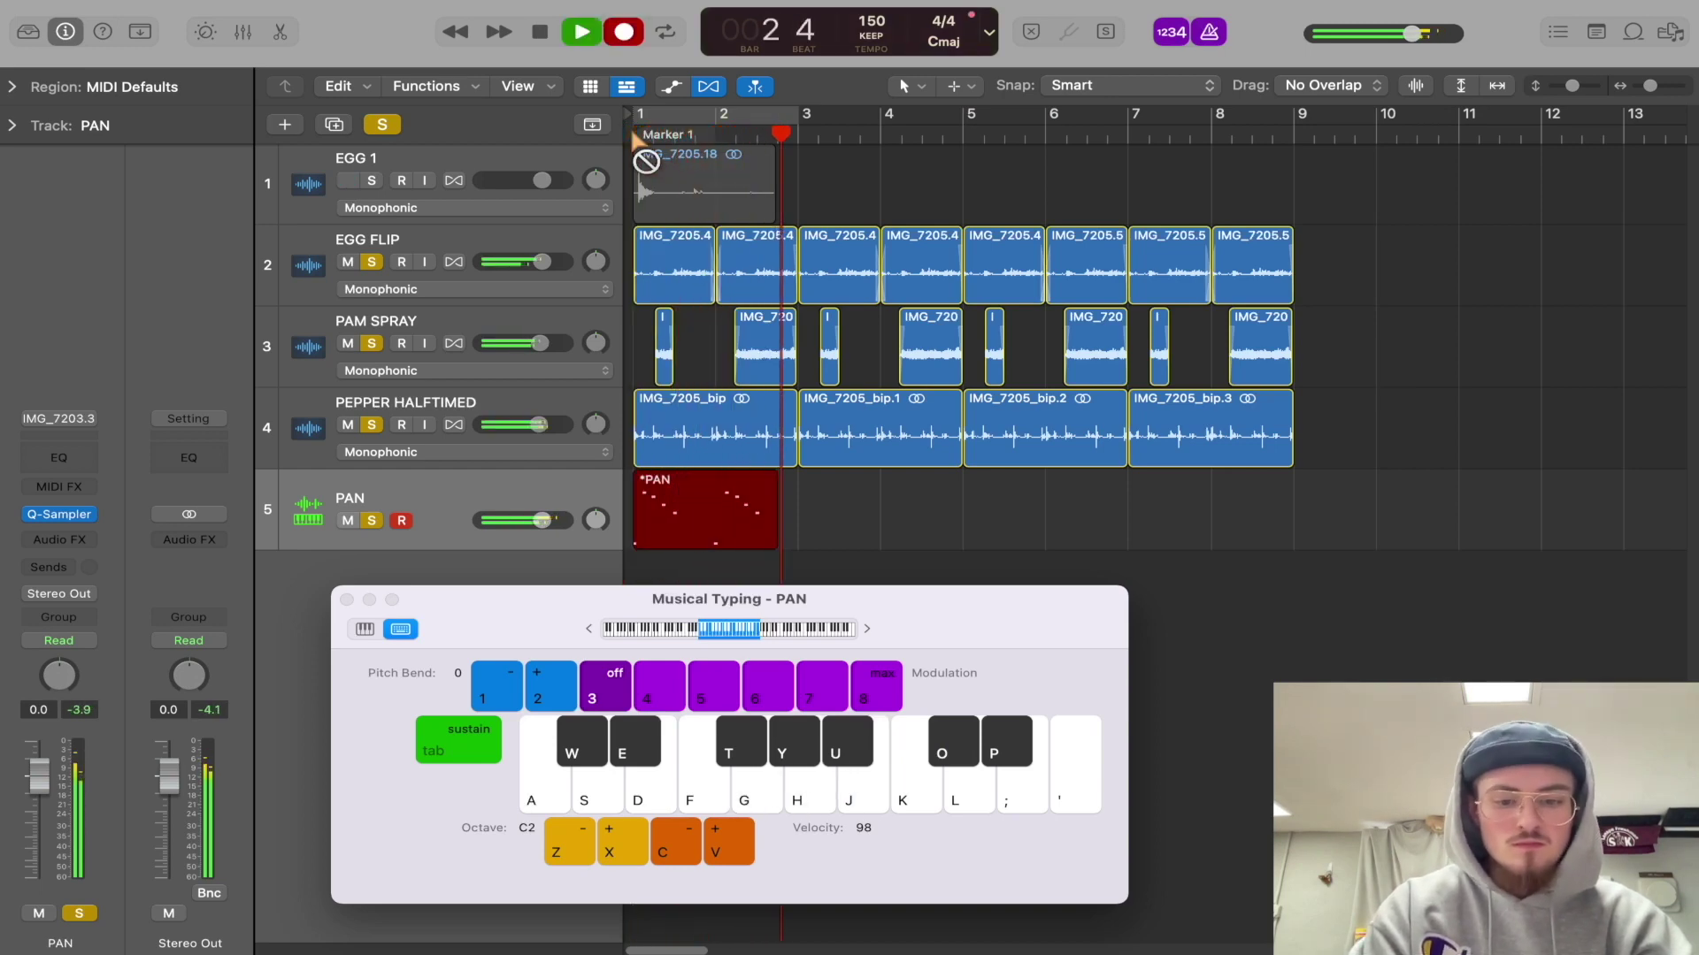
key("a")
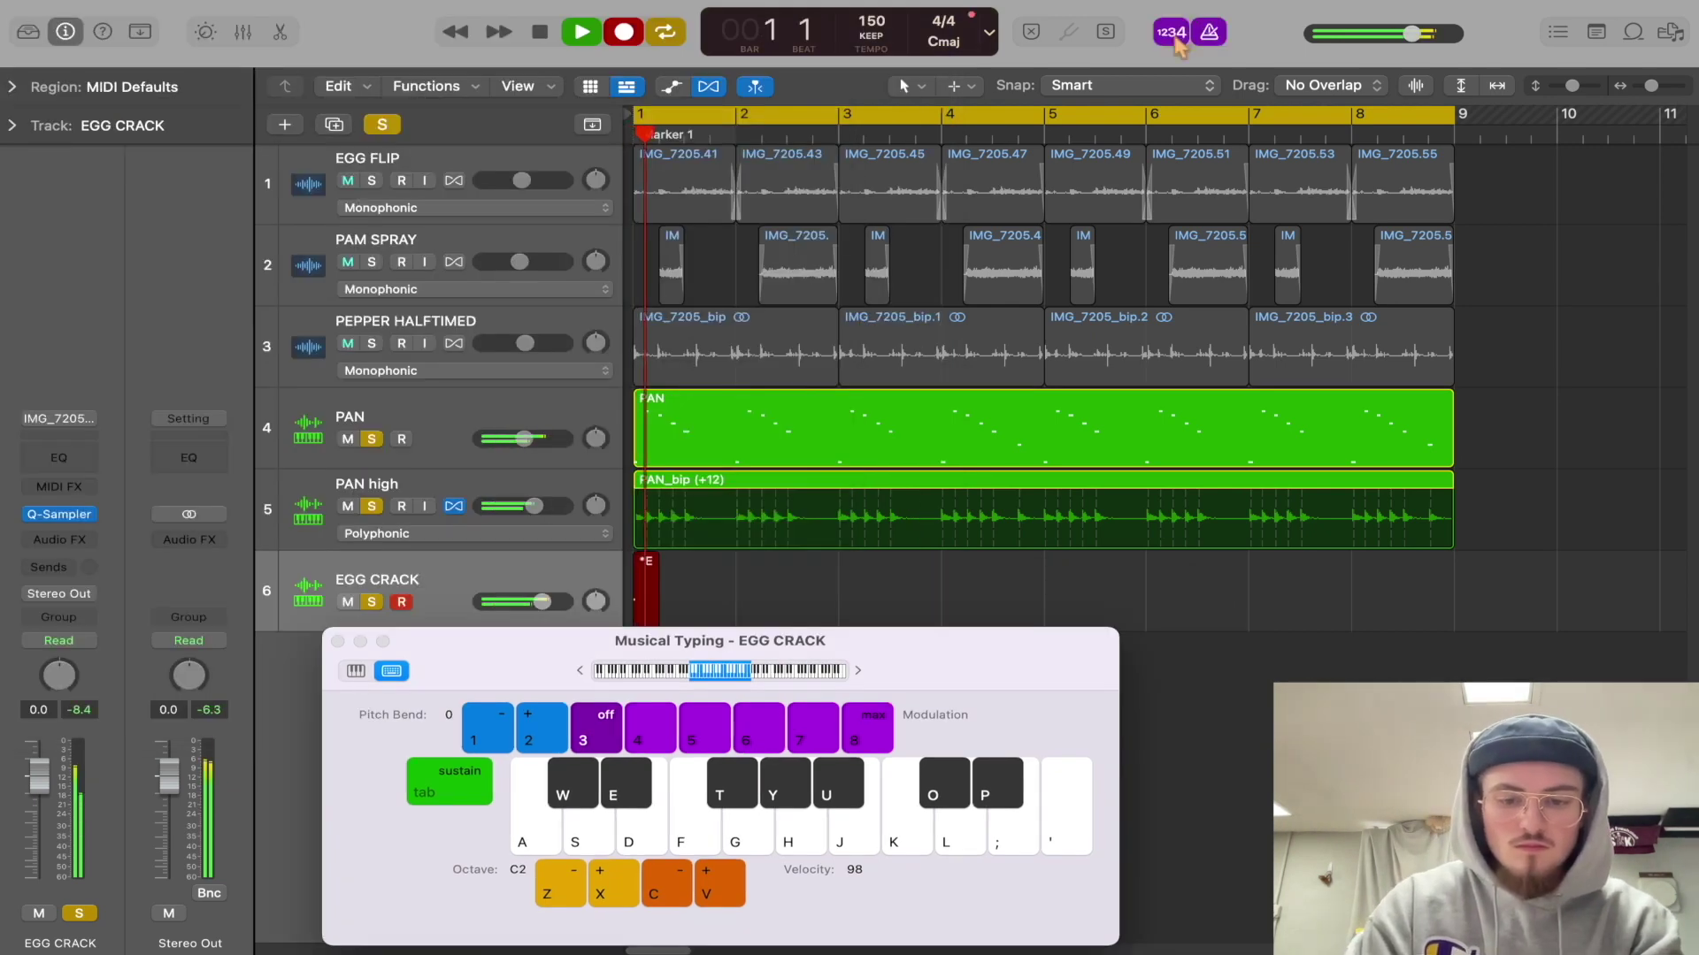
- Record an EGG CRACK pattern from bar 1 at octave C2 over the soloed PAN and PAN high parts
key("p")
key("l")
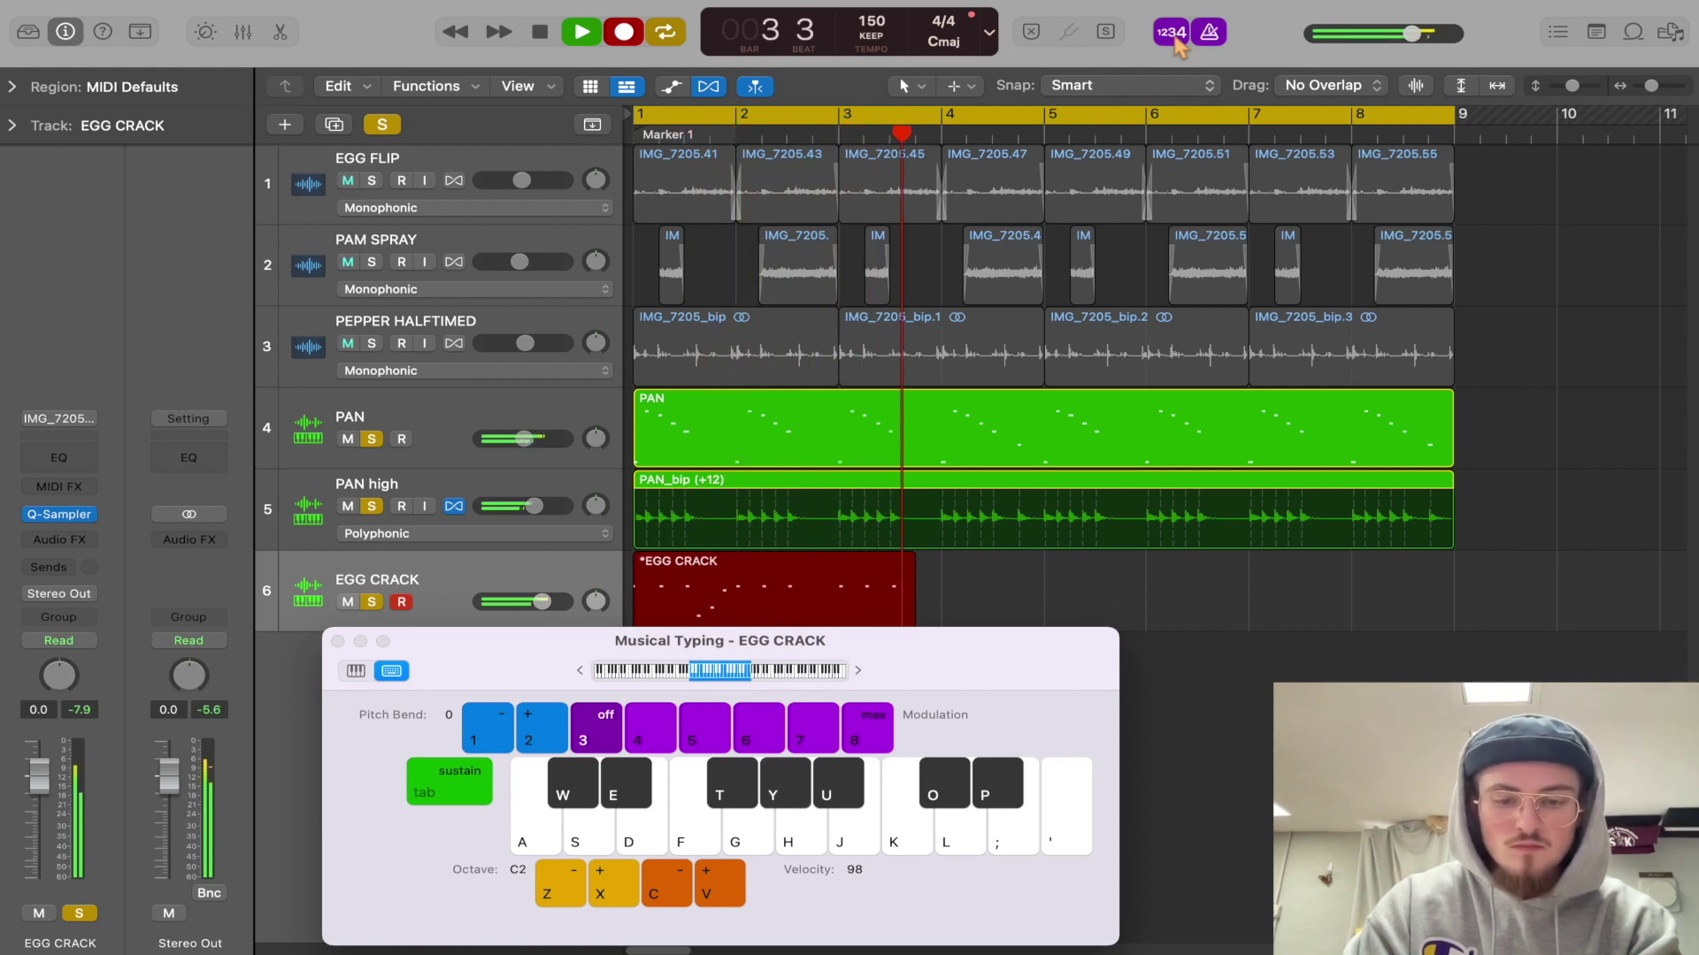
key("u")
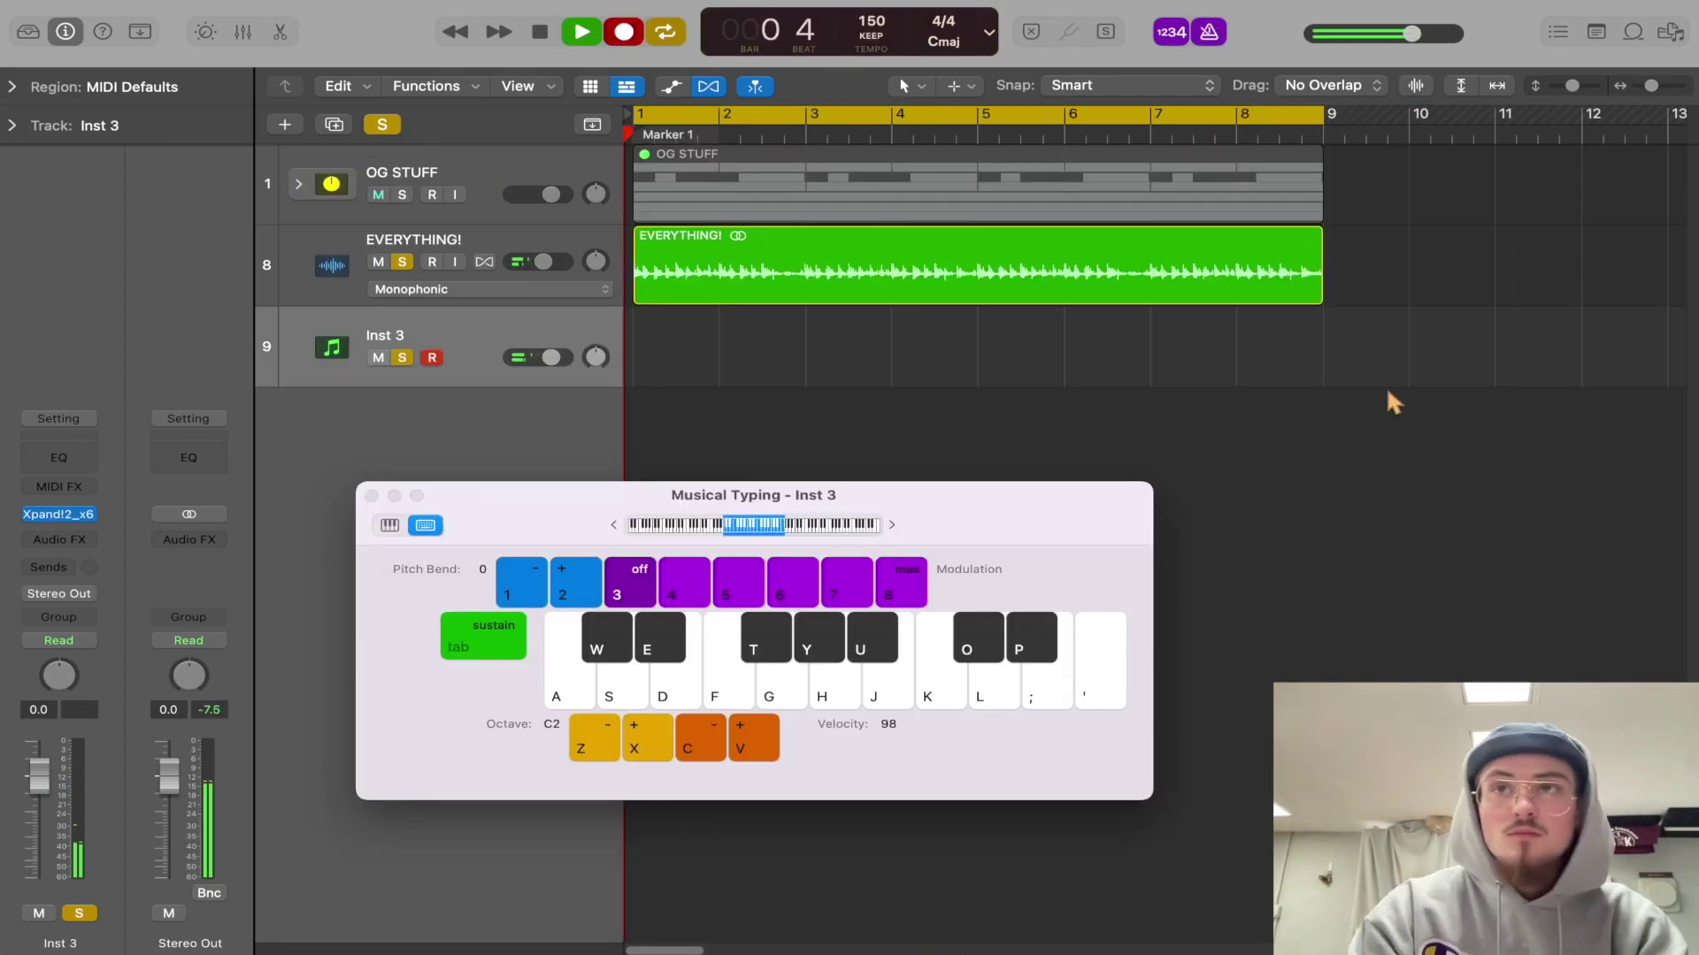
- Record alternating bass notes and chords on the Inst 3 track from bar 1 at octave C2, over the EVERYTHING! loop
key("a")
key("d")
key("a")
key("d")
key("j")
key("s")
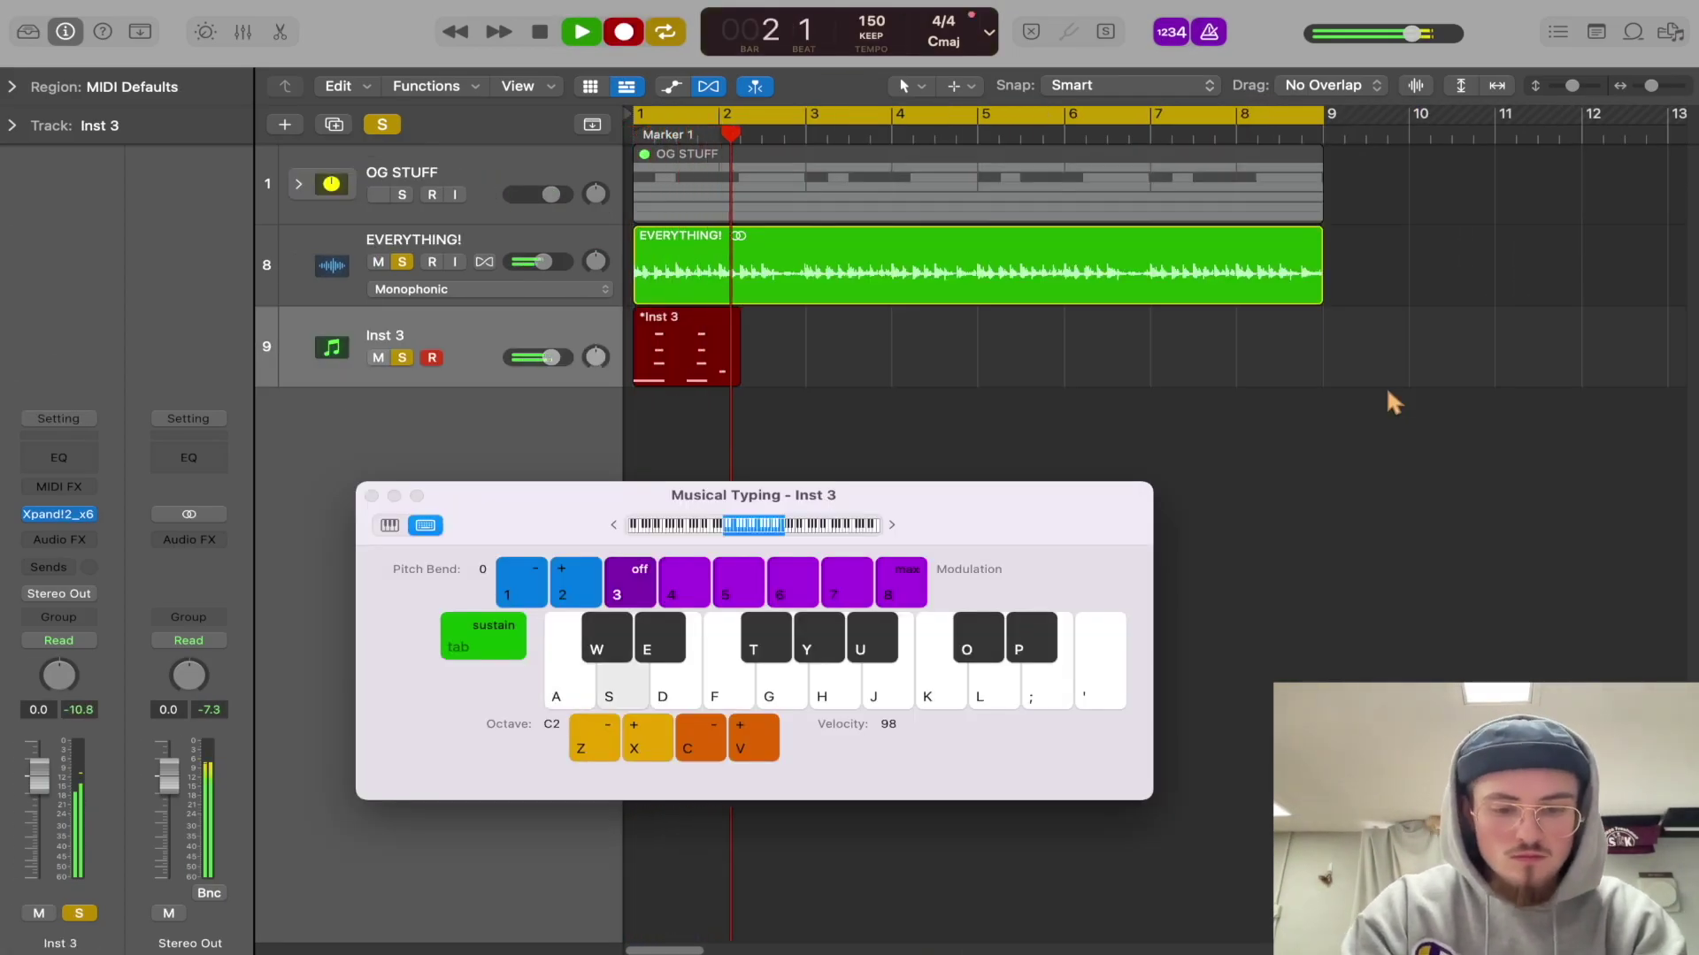
key("f")
key("k")
key("f")
key("d")
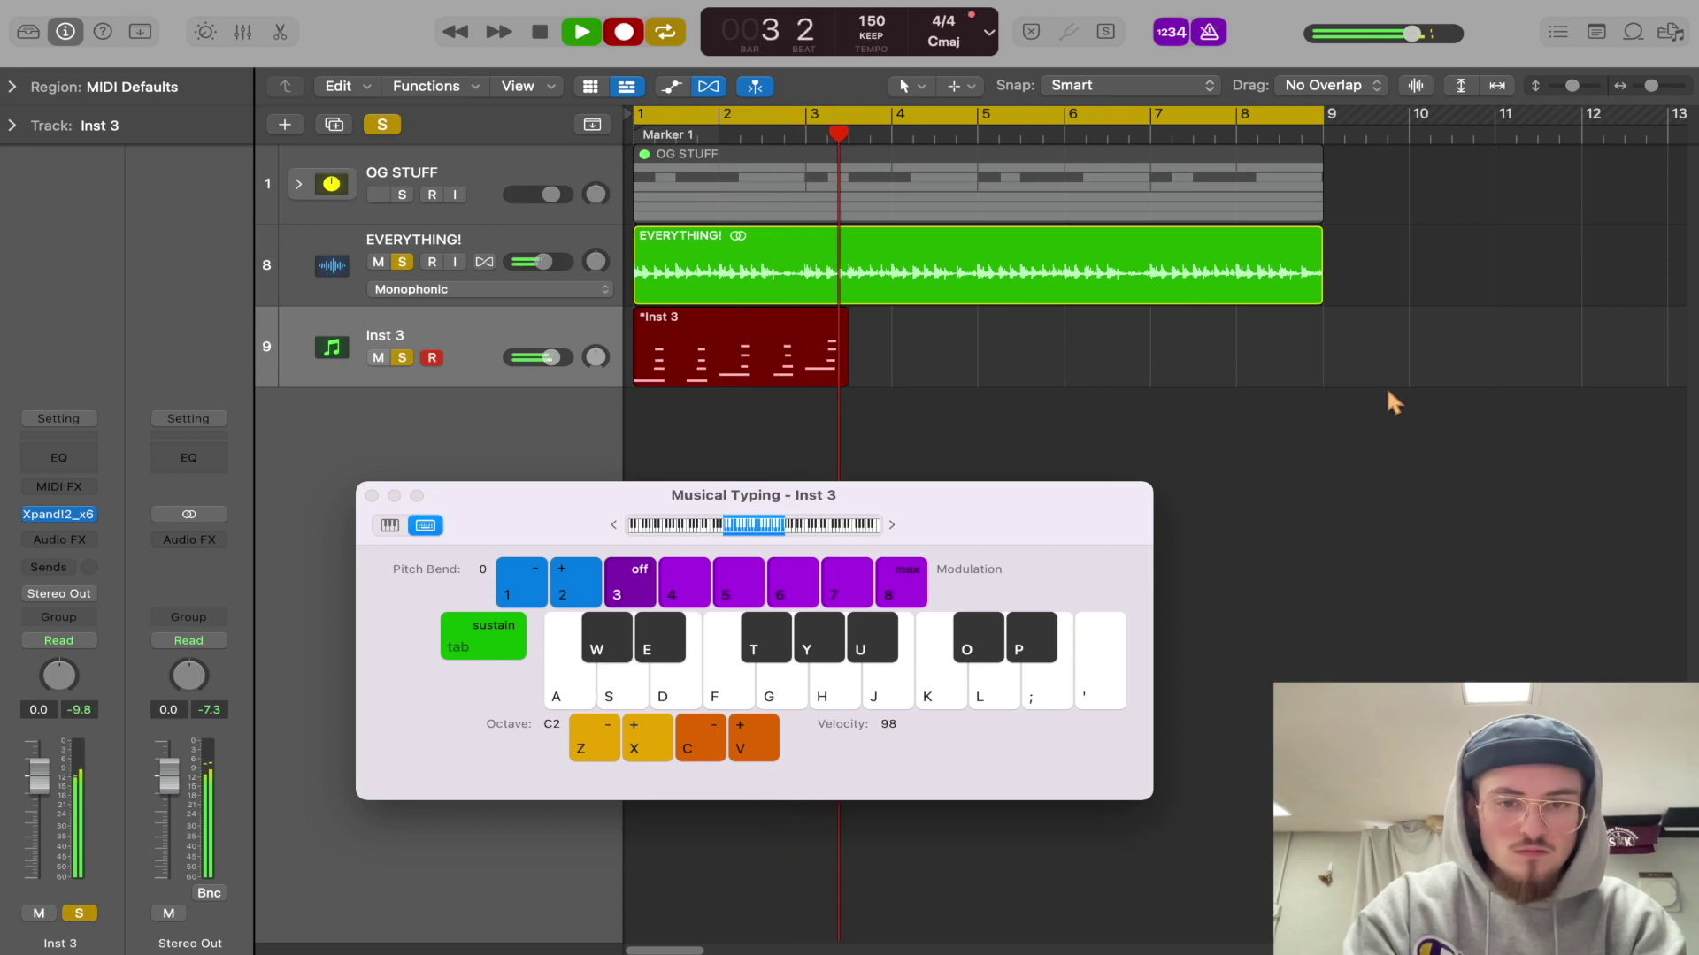
key("g")
key("j")
key("l")
key("s")
key("f")
key("h")
key("k")
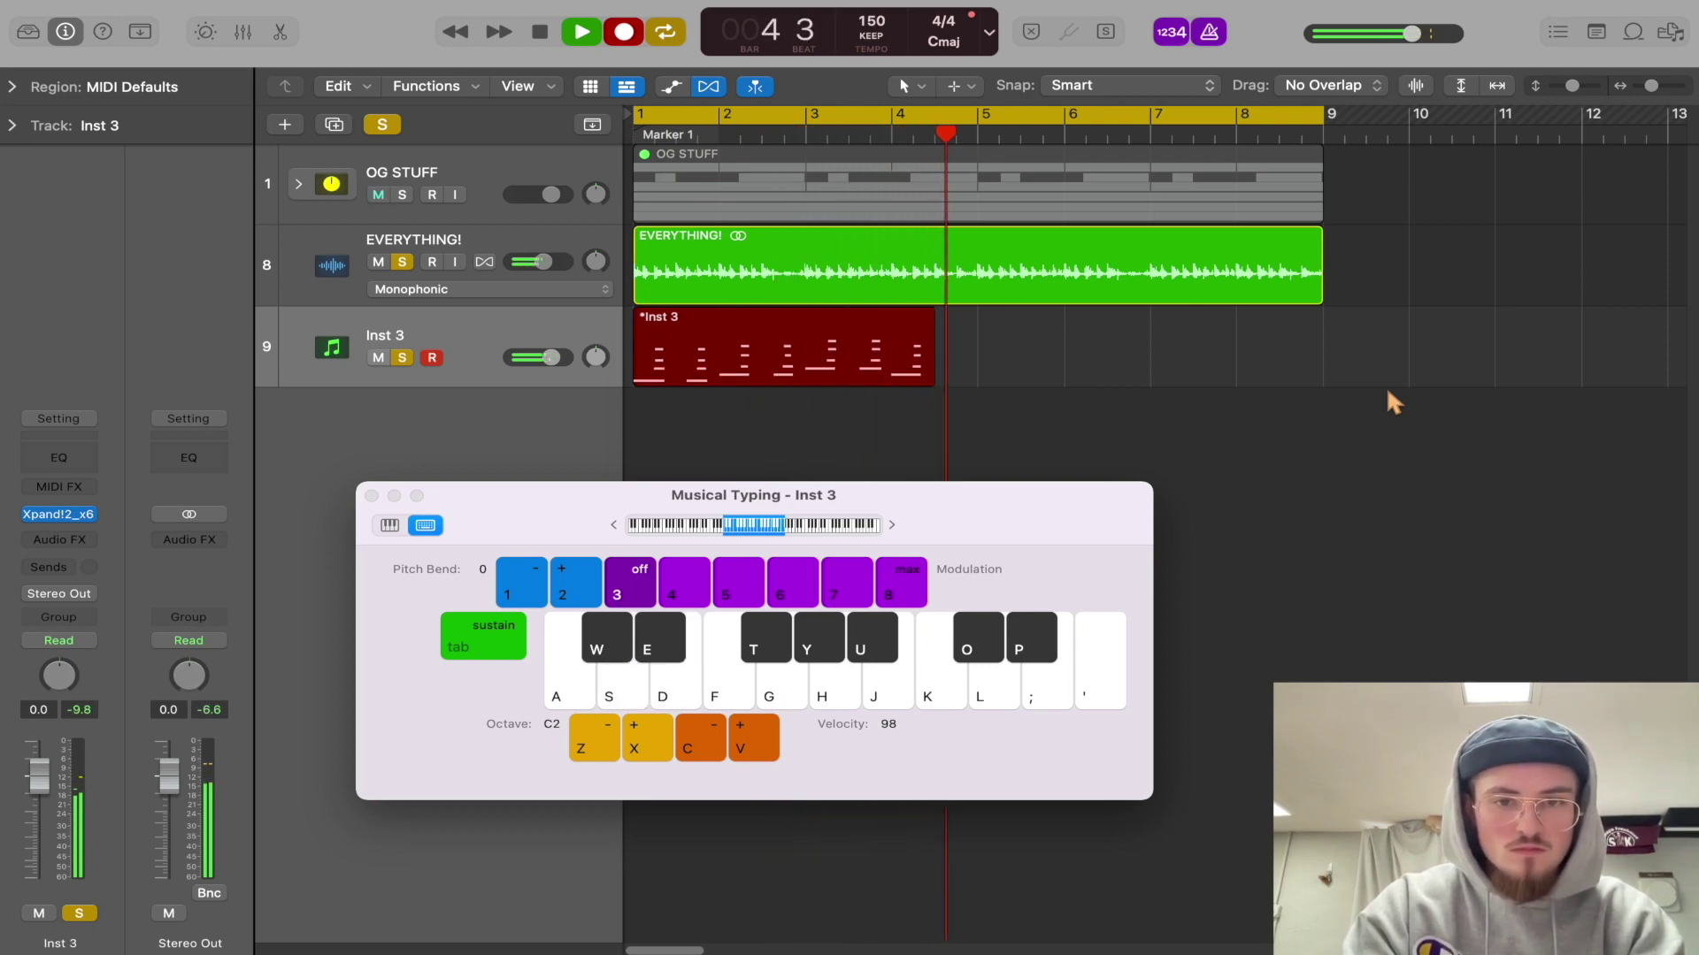
key("s")
key("f")
key("h")
key("k")
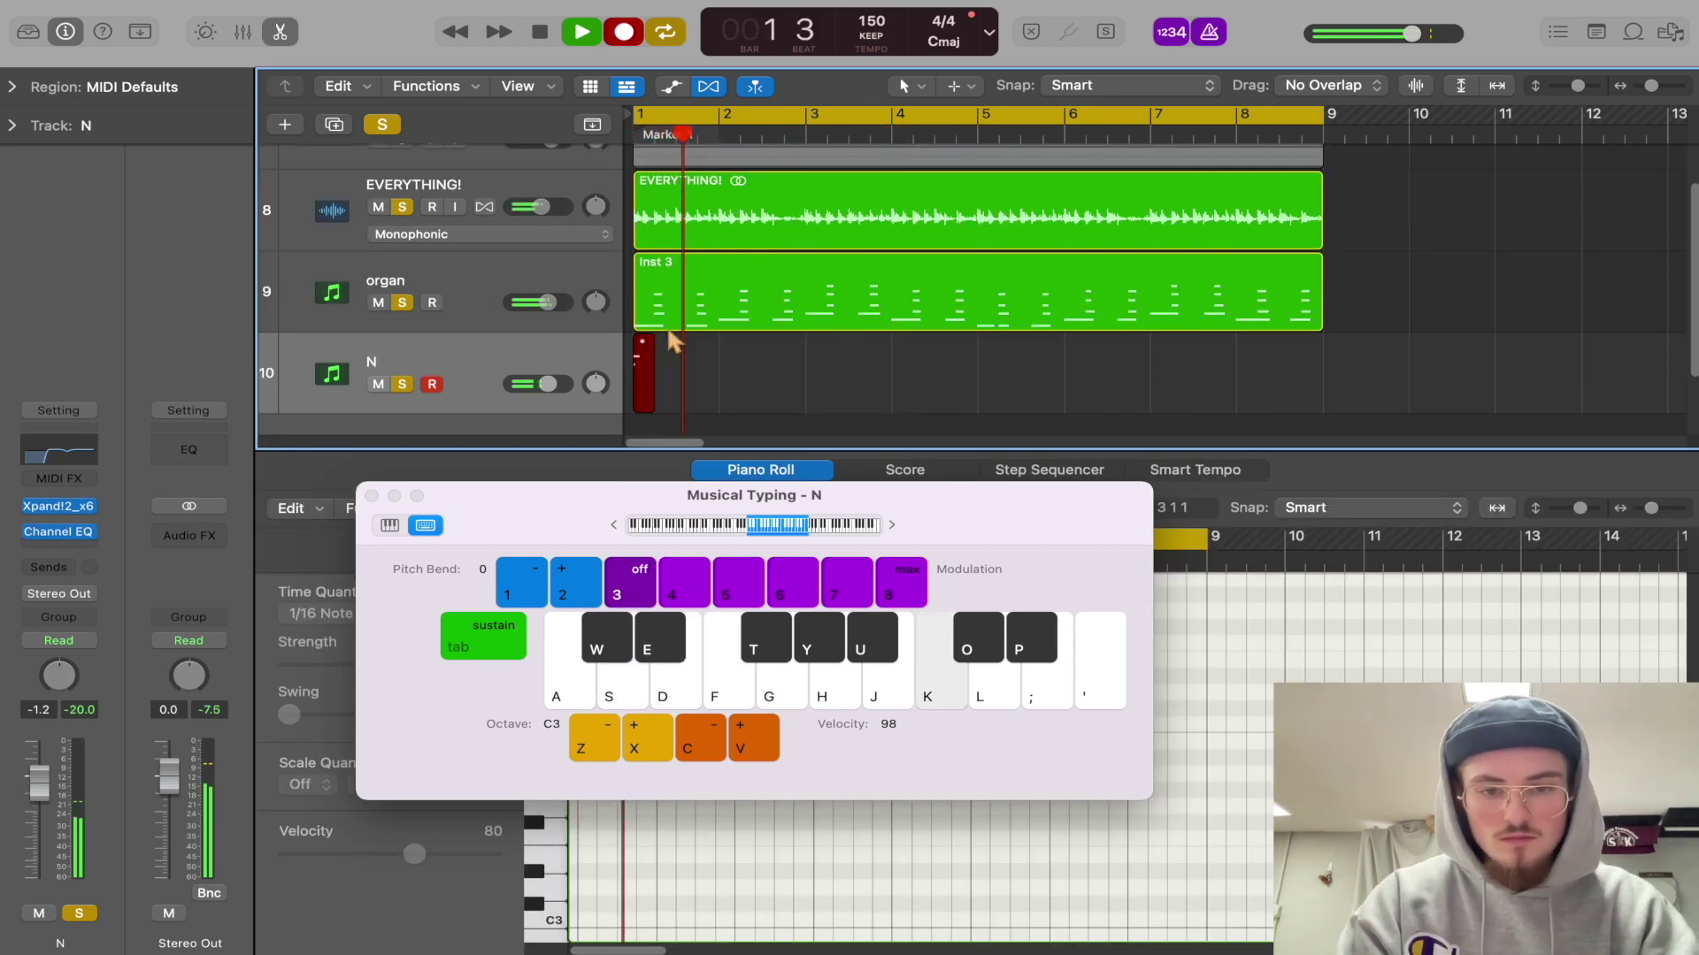
- Record a sustained single-note melody on the N track from bar 1 at octave C3, over the organ chords
key("h")
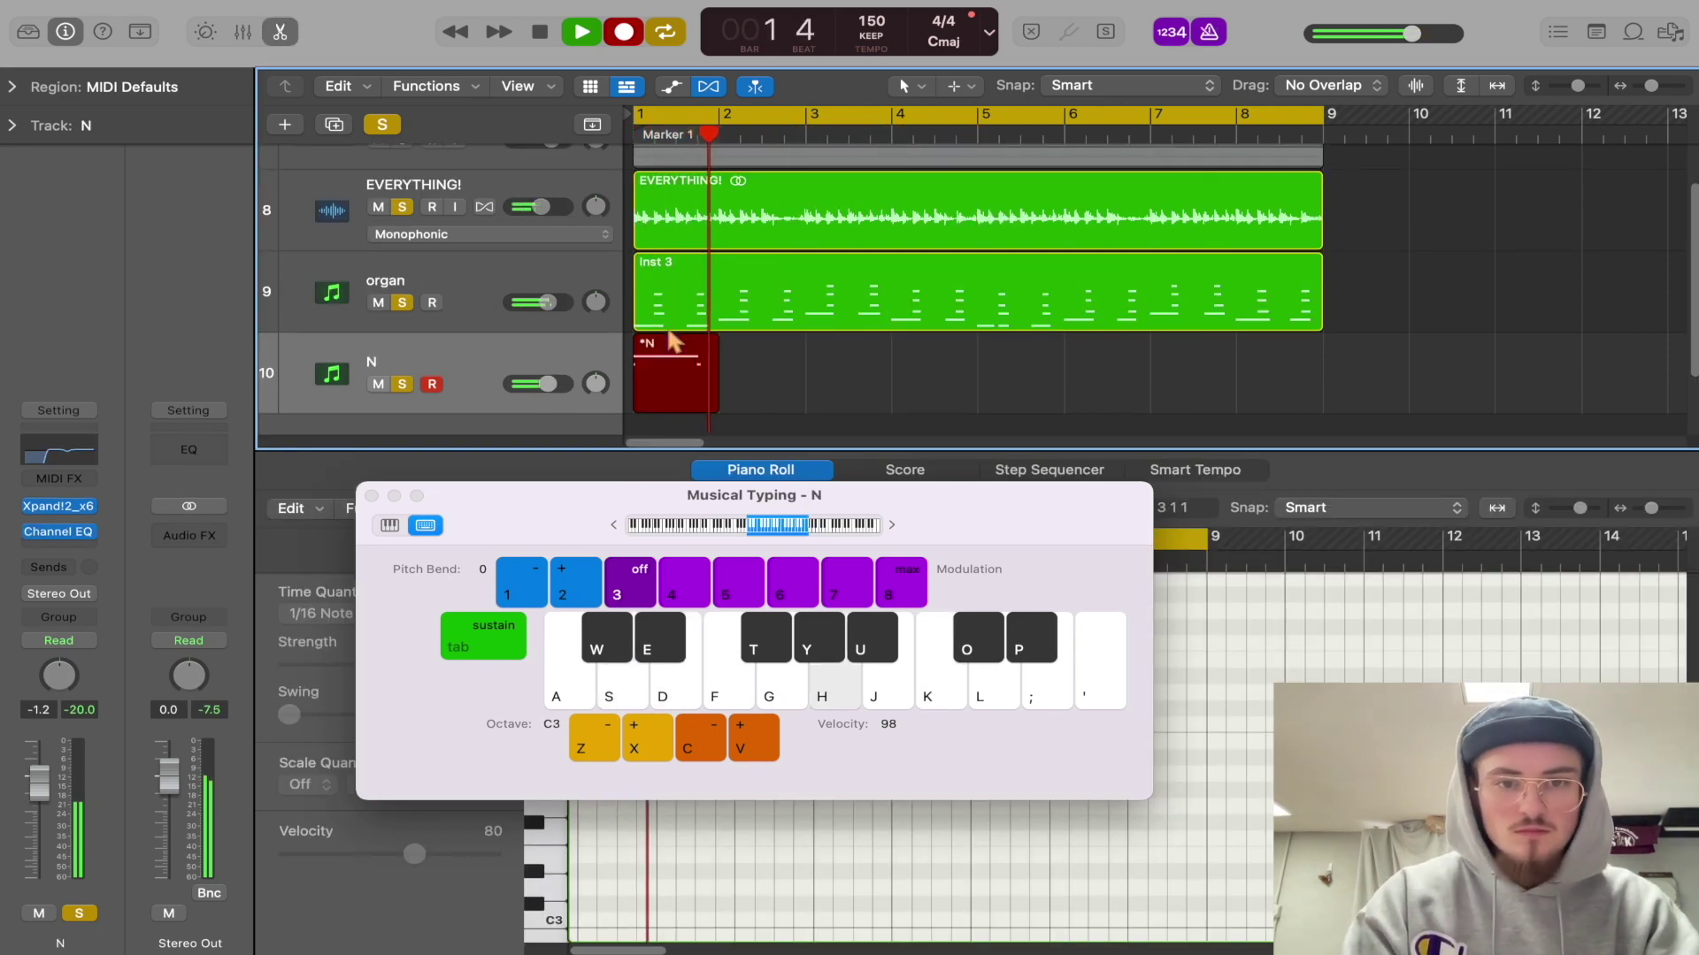
key("g")
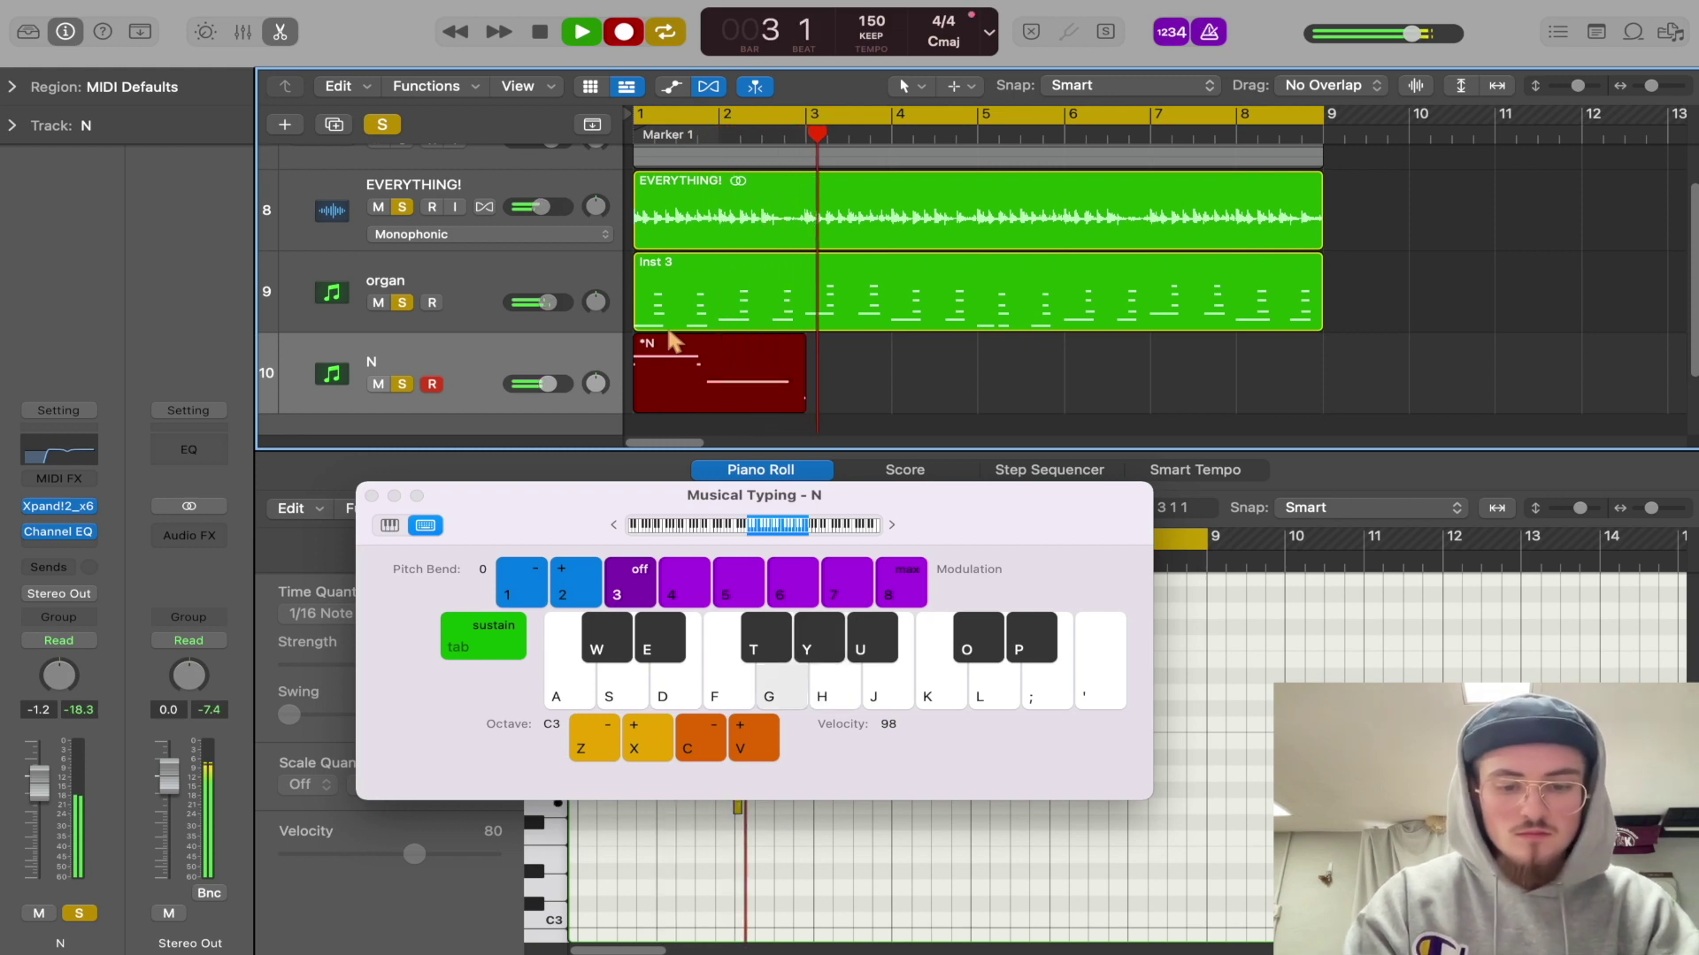
key("d")
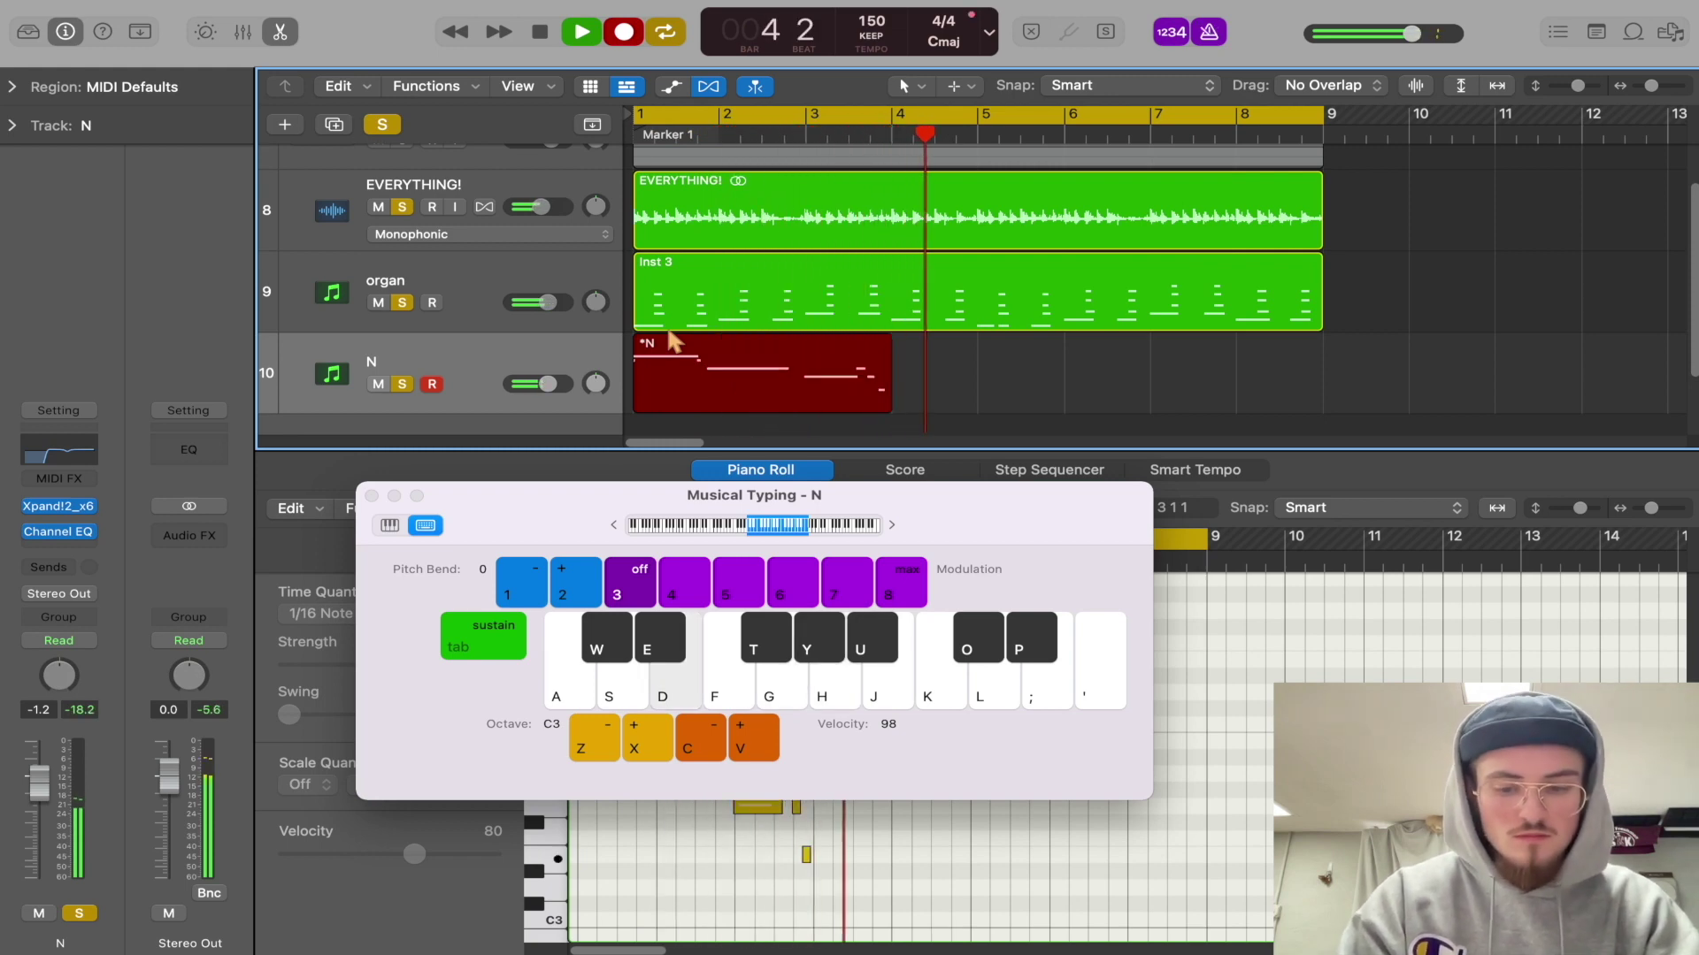
key("j")
key("k")
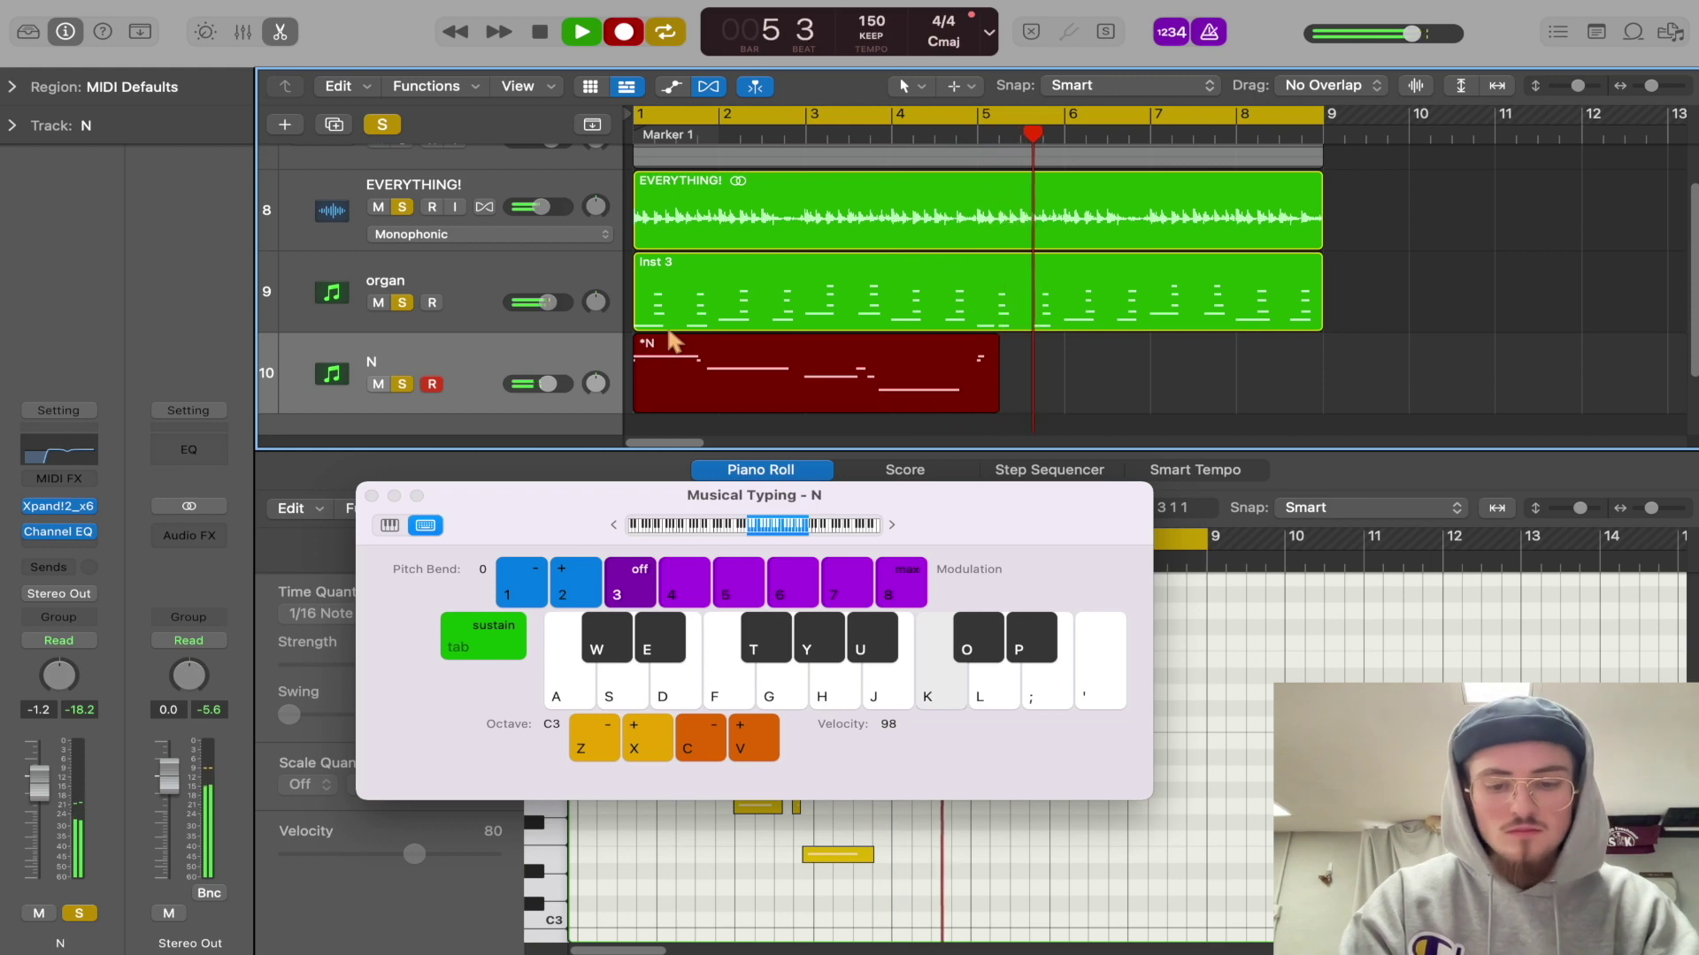
key("h")
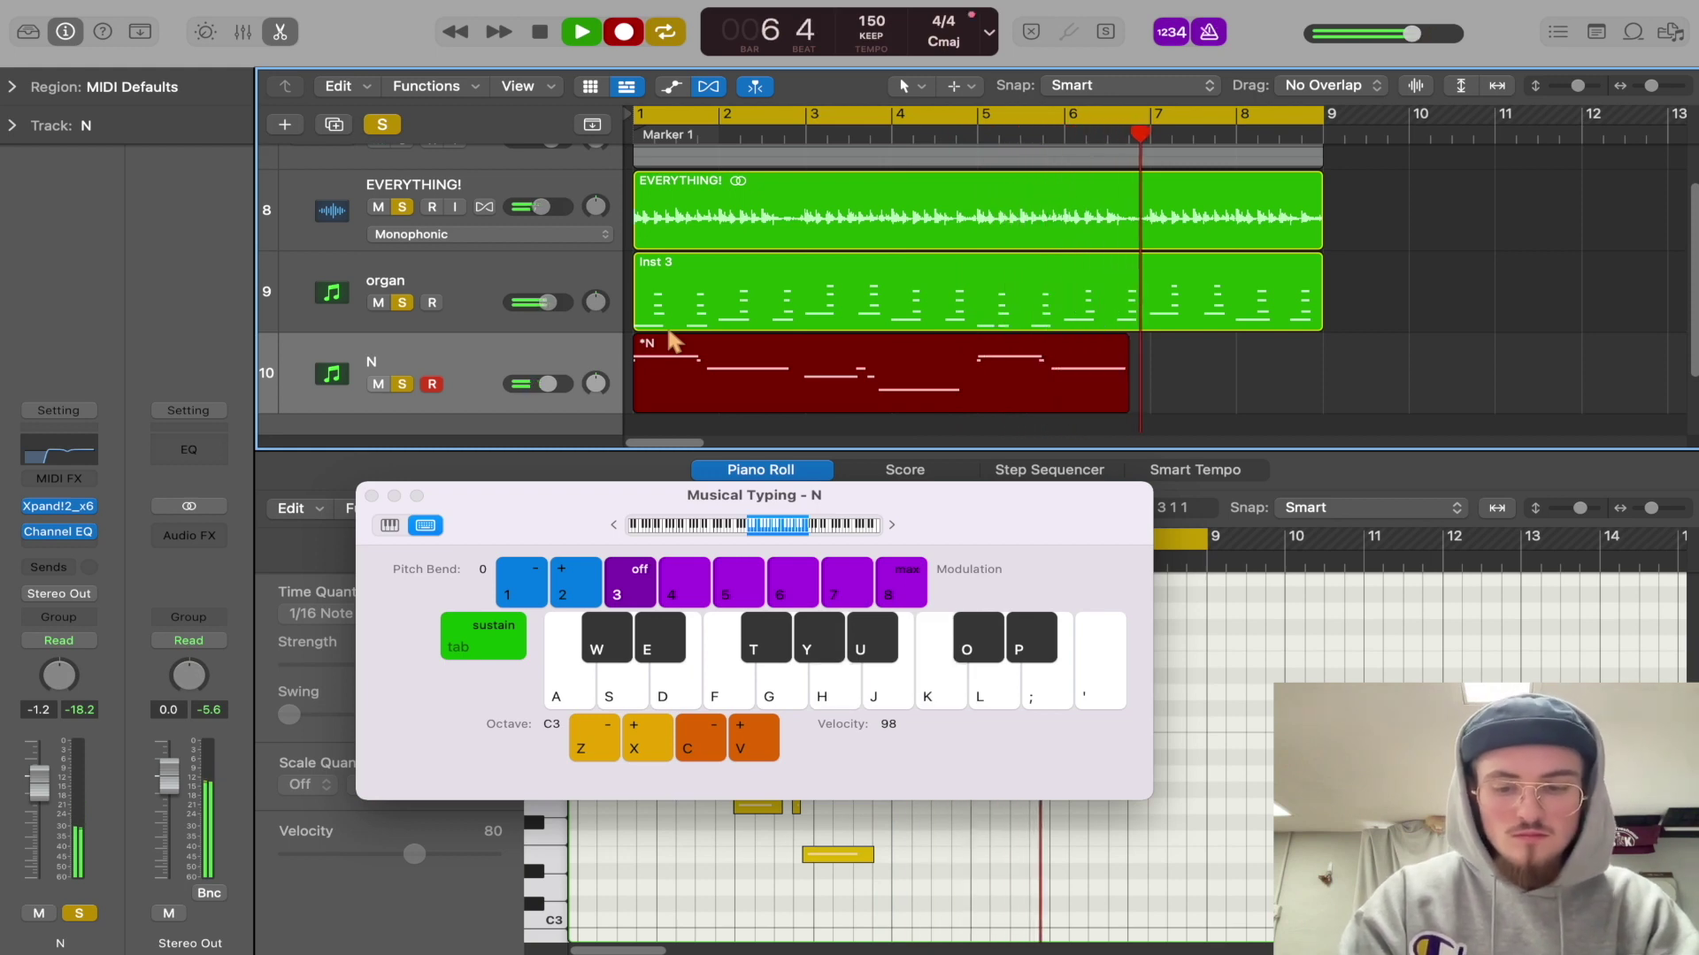
key("k")
key("semicolon")
key("k")
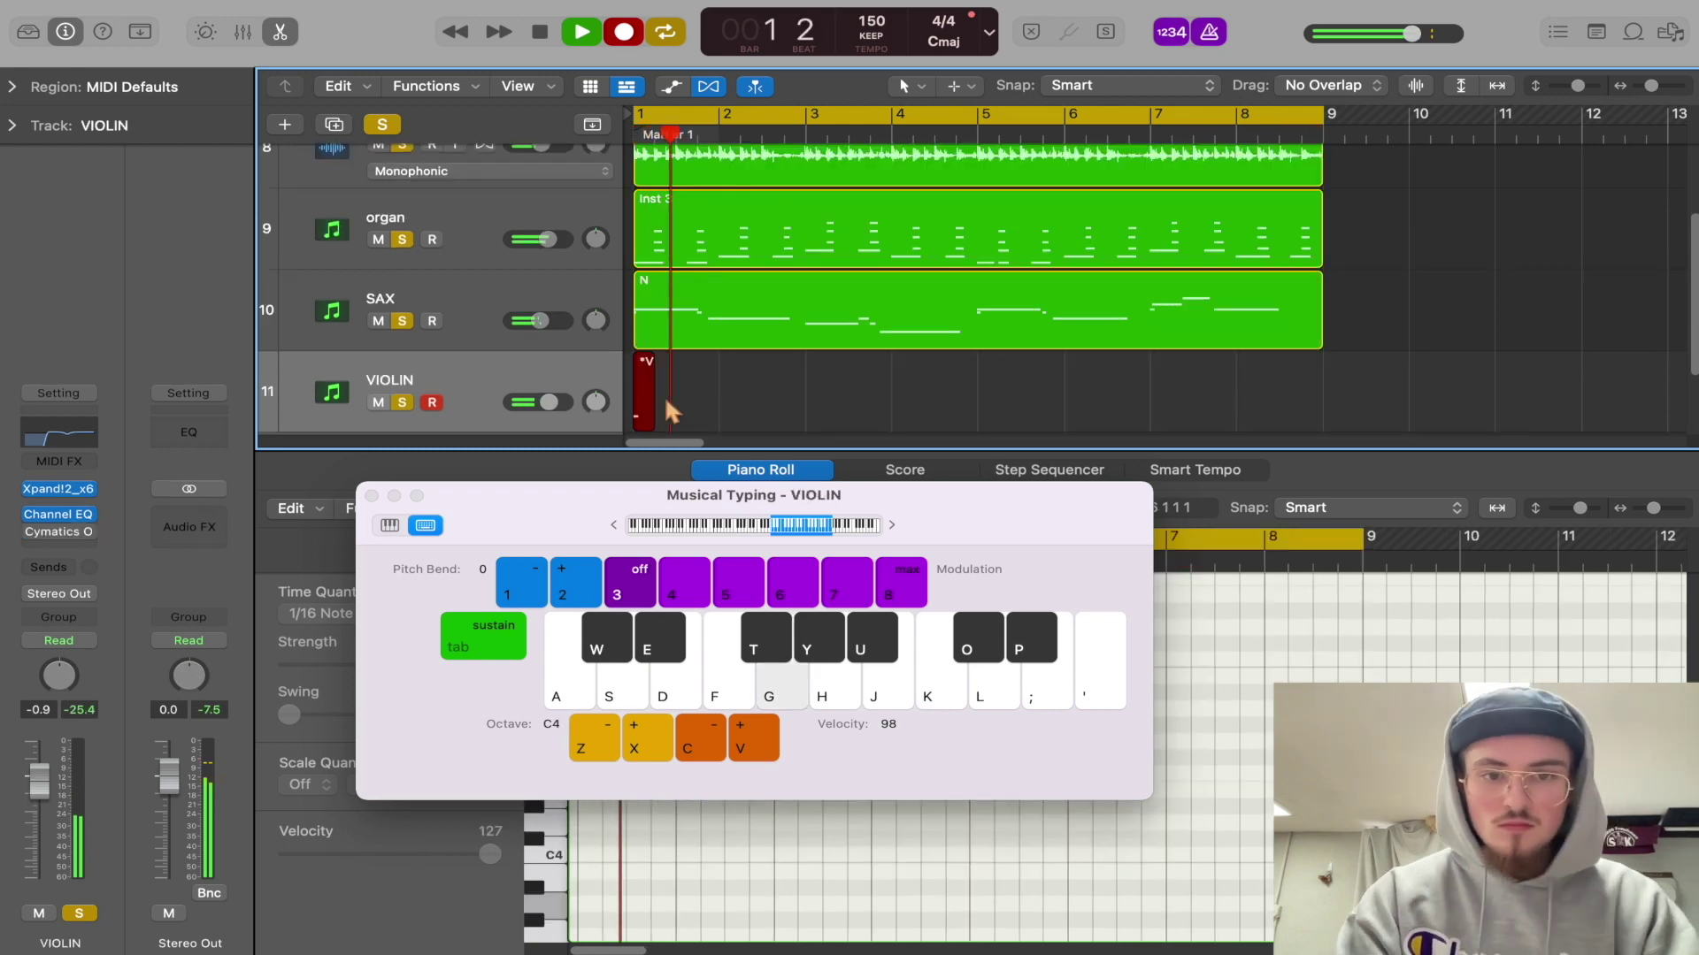
- Record a sustained VIOLIN melody at octave C4 across the eight-bar loop, over the organ and SAX parts
key("d")
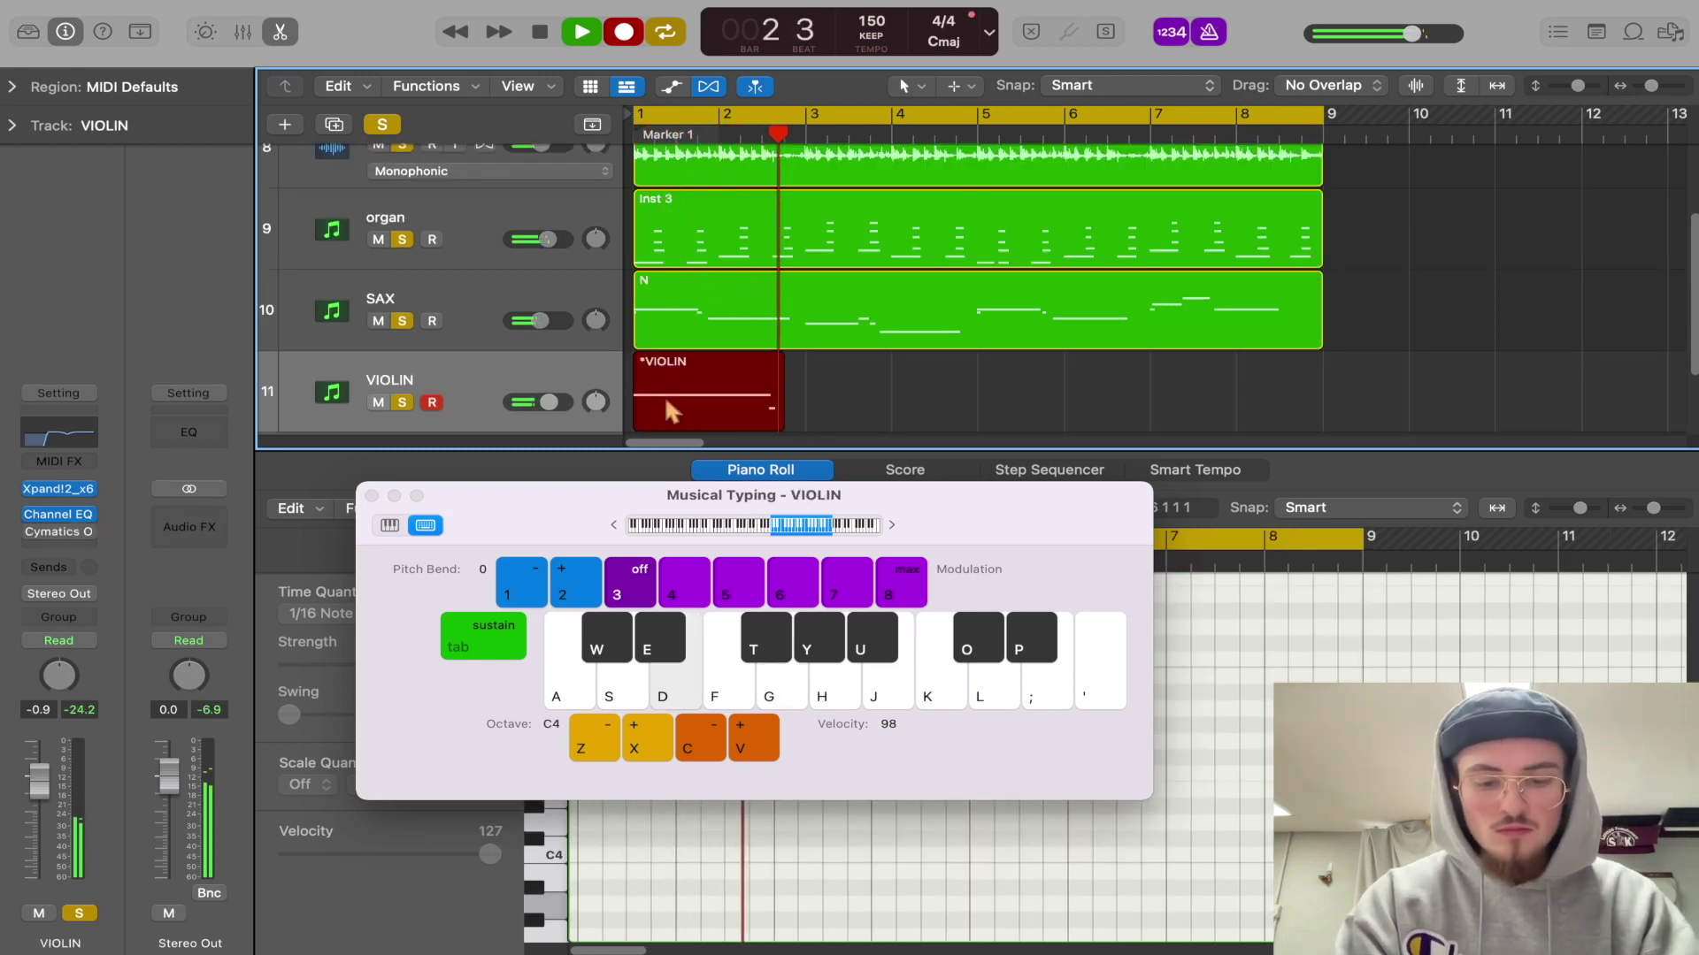
key("f")
key("g")
key("a")
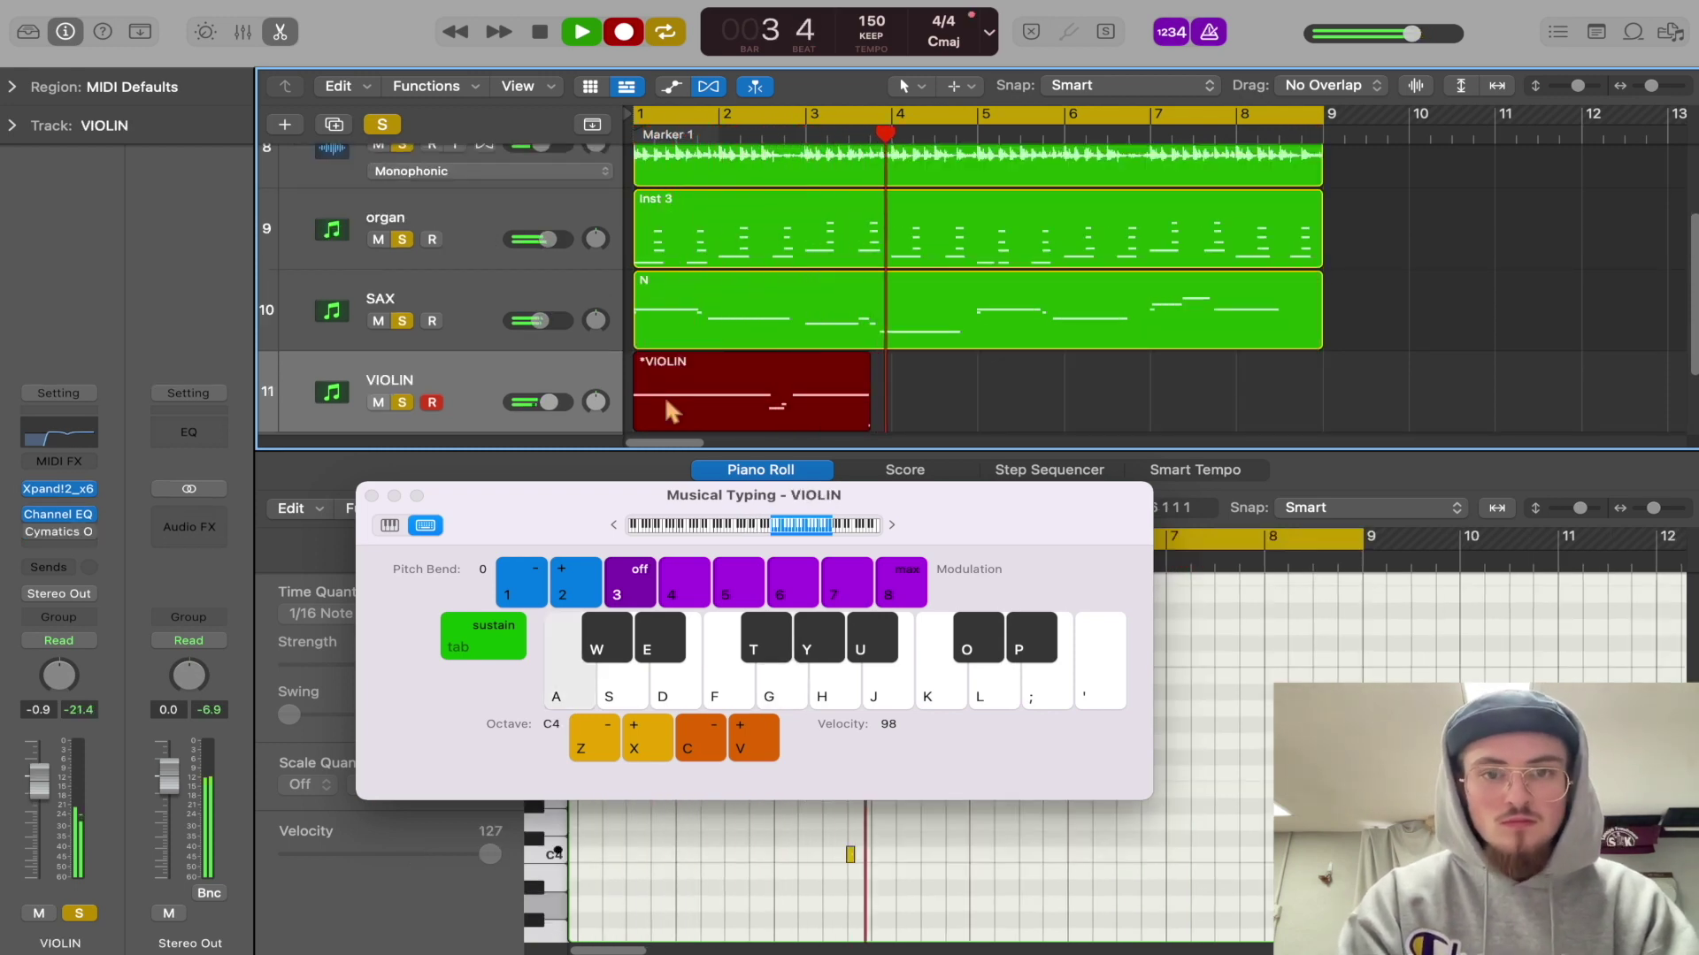
key("g")
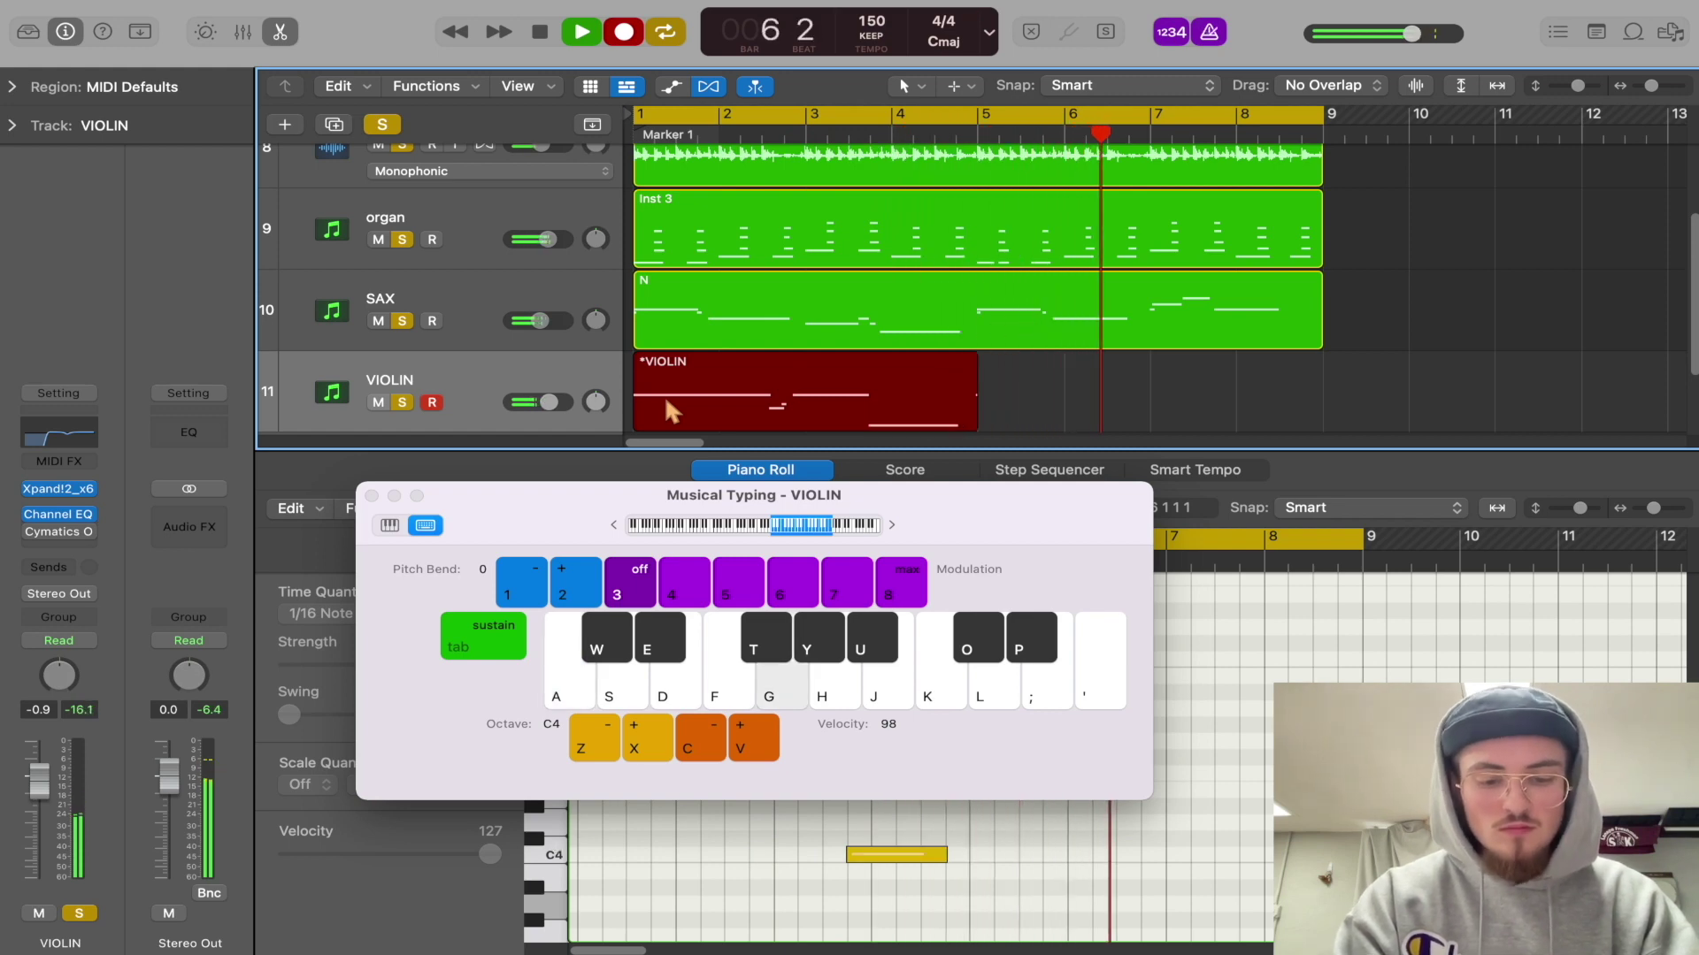
key("d")
key("g")
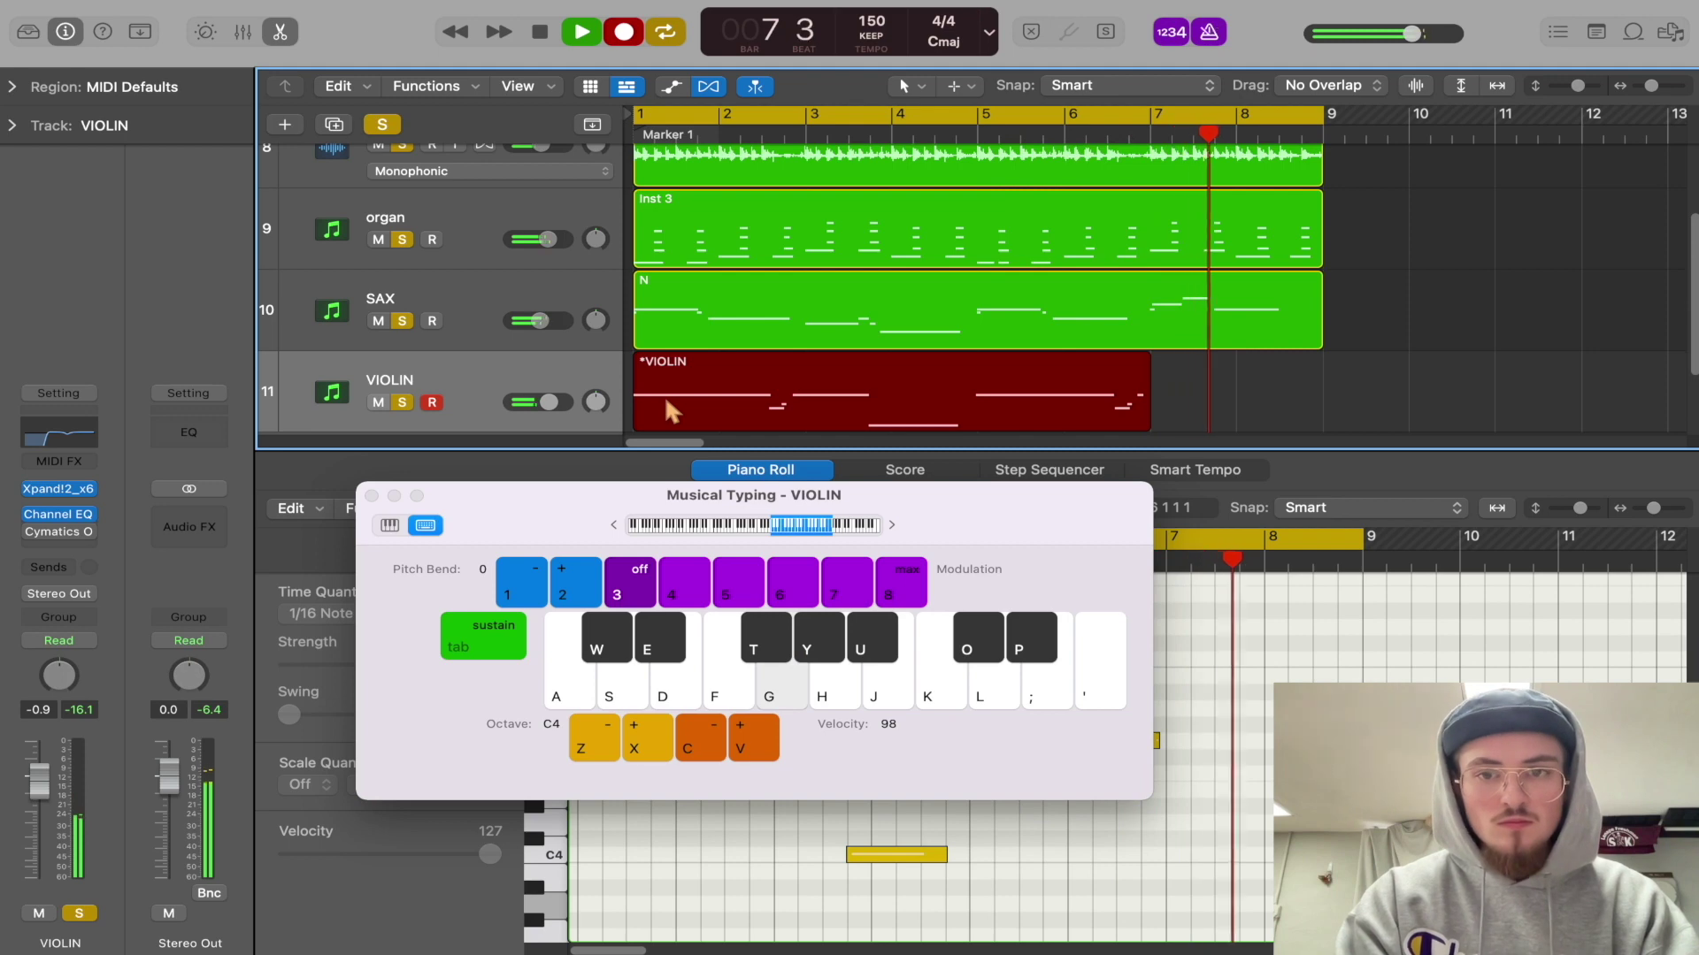
key("a")
key("space")
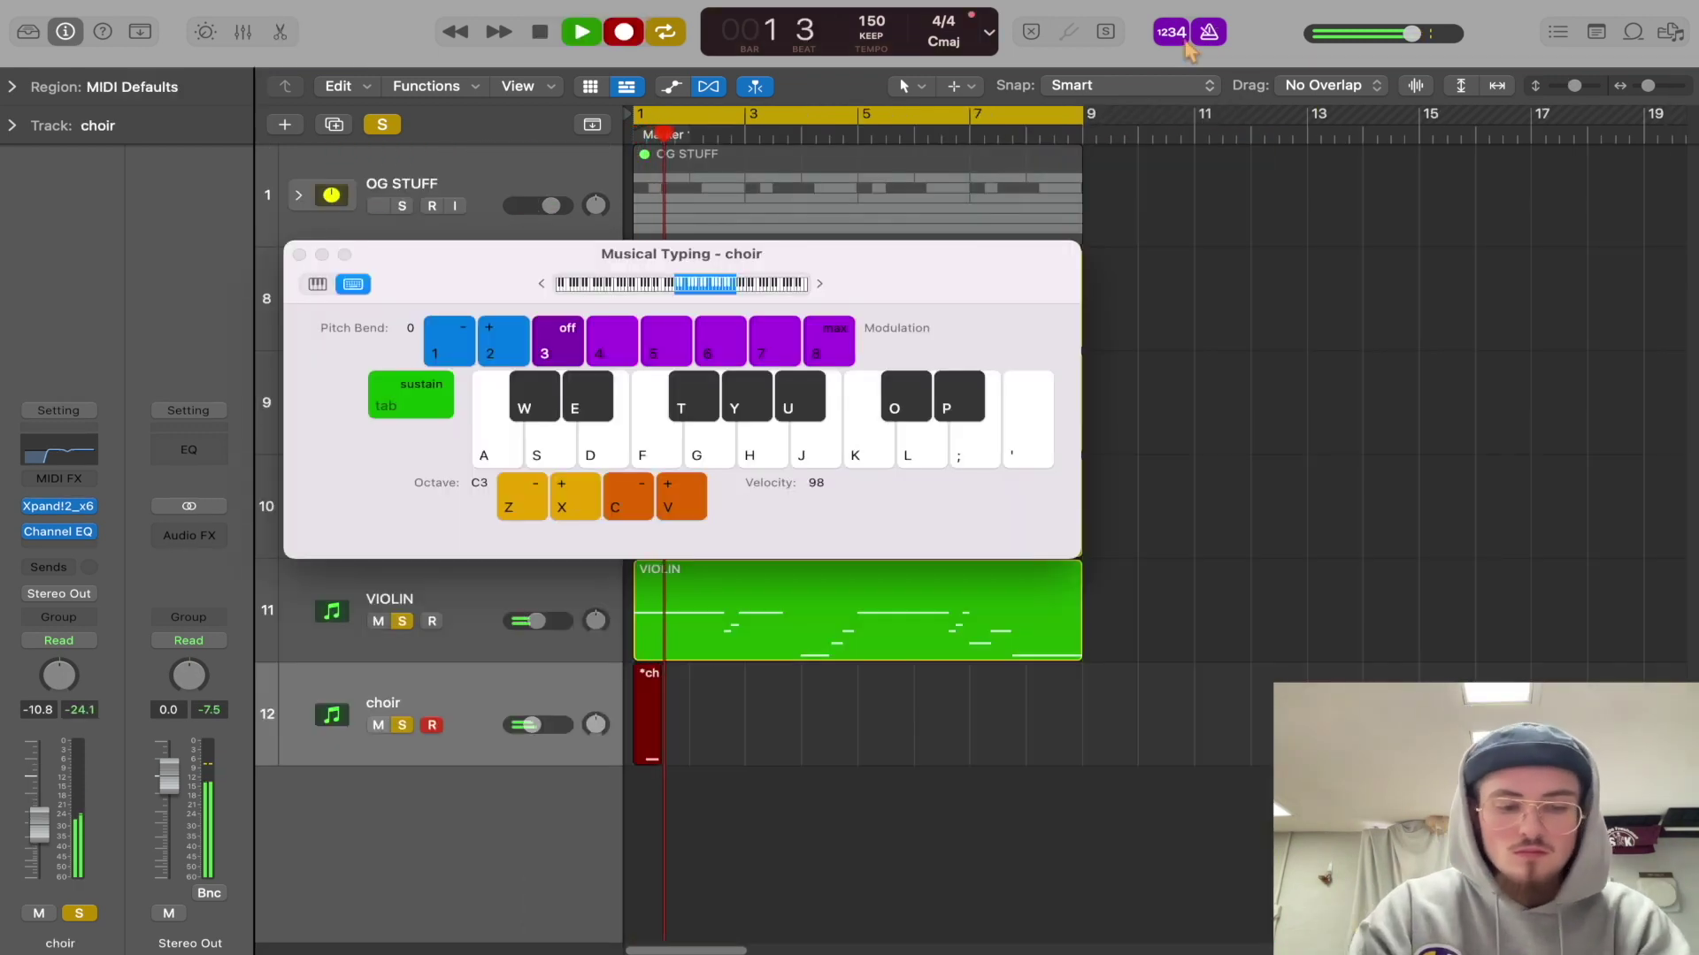
- Record a choir part from bar 1 that alternates between C3 and the C one octave higher
key("a")
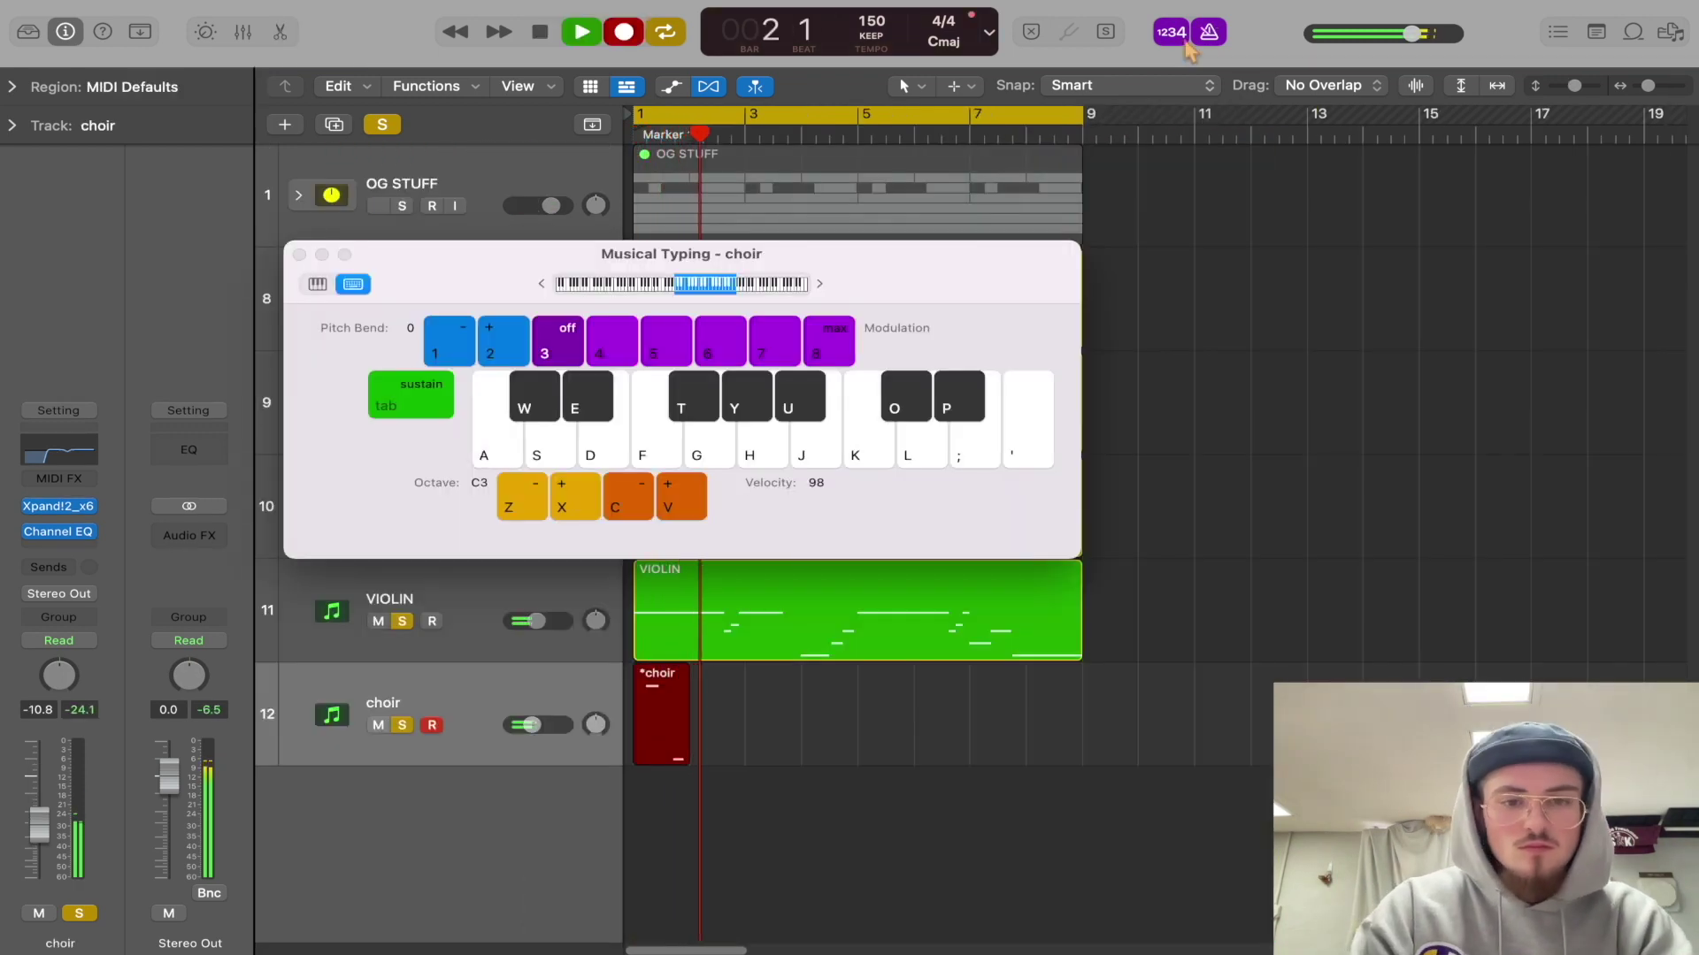
key("k")
key("a")
key("k")
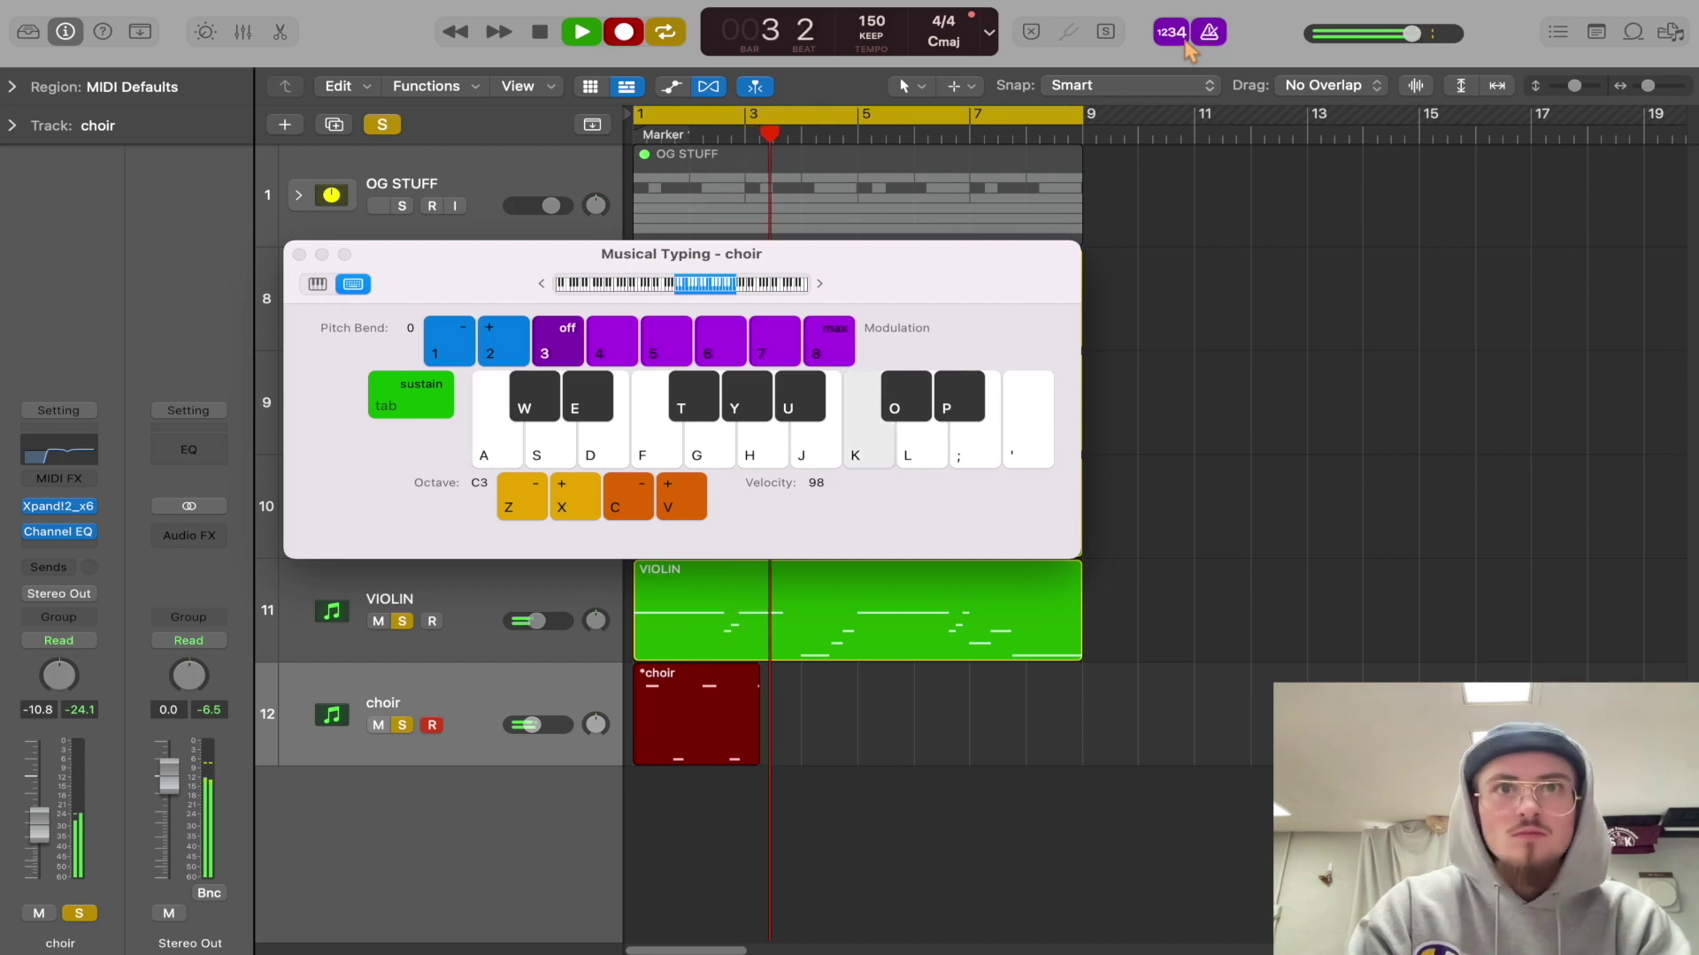
key("a")
key("k")
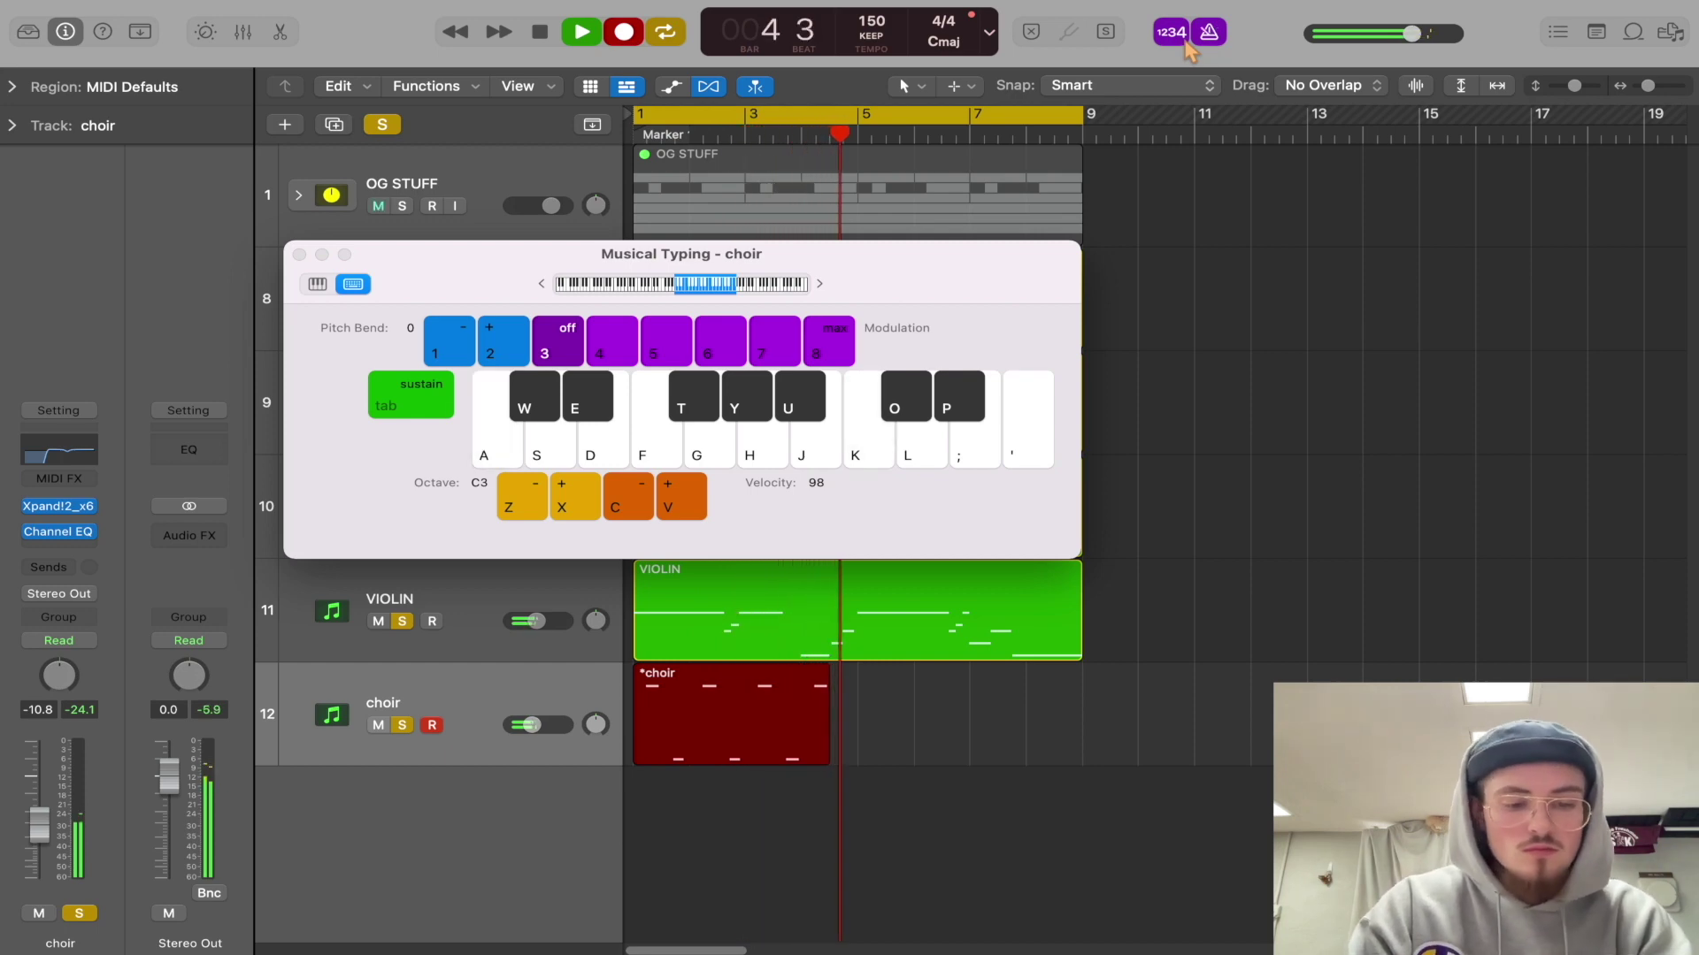
key("a")
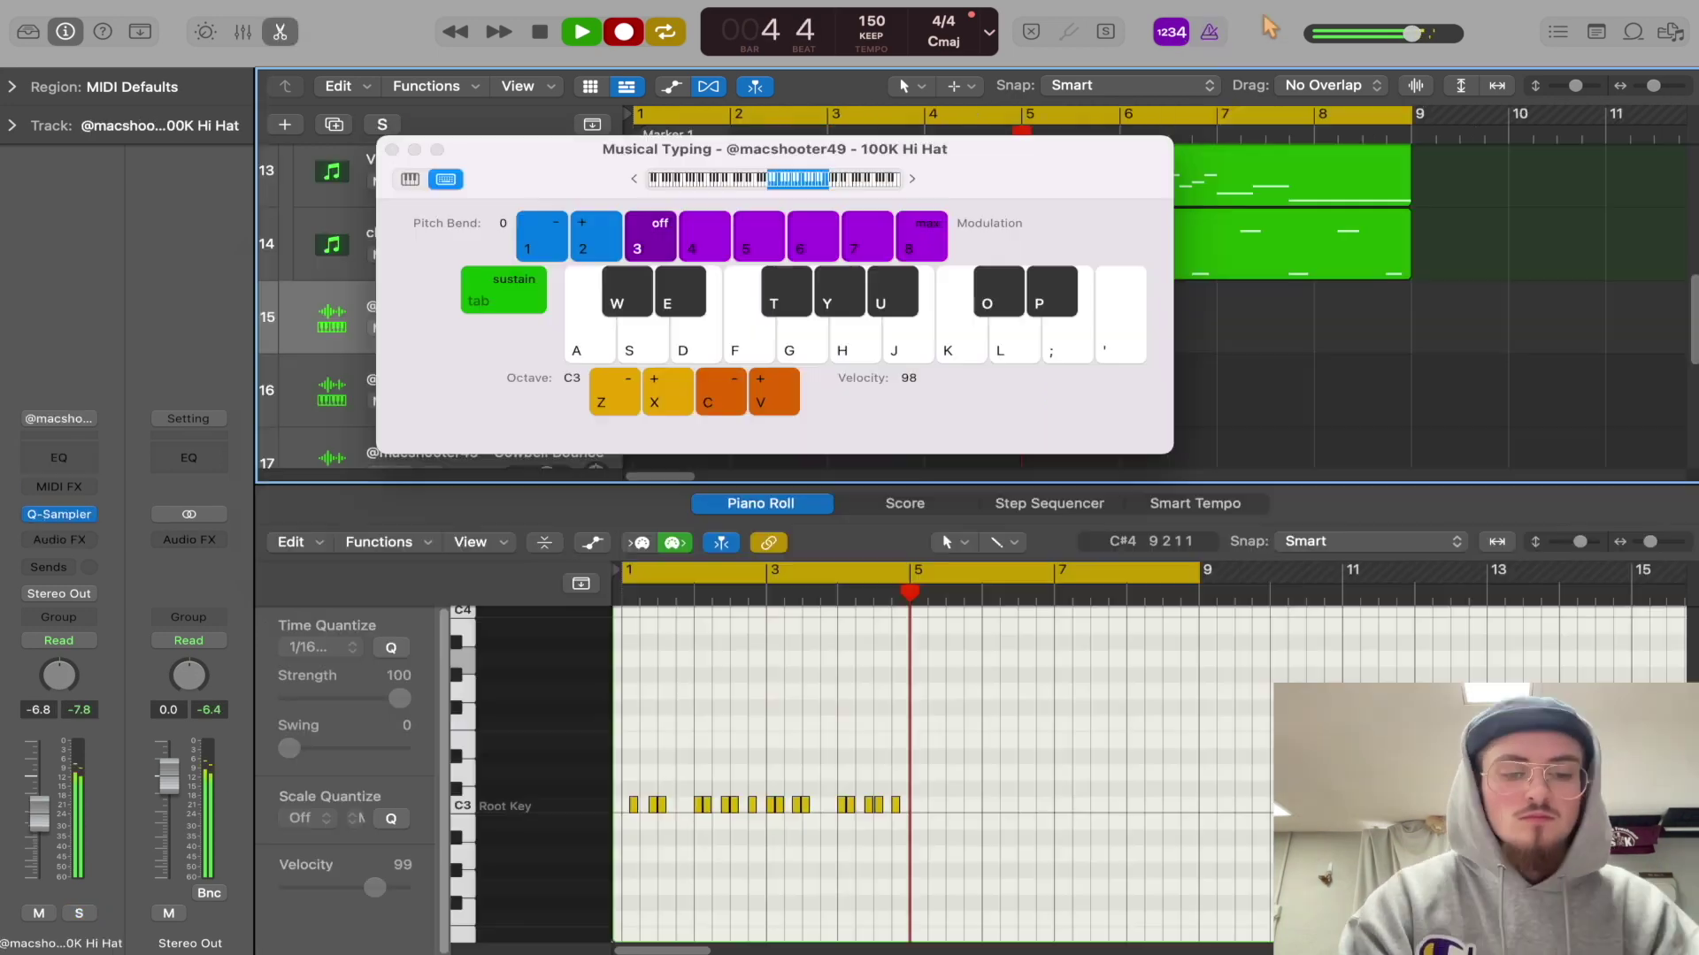
- Continue recording the 100K Hi Hat pattern on C3 from bar 5 through the end of bar 8
key("a")
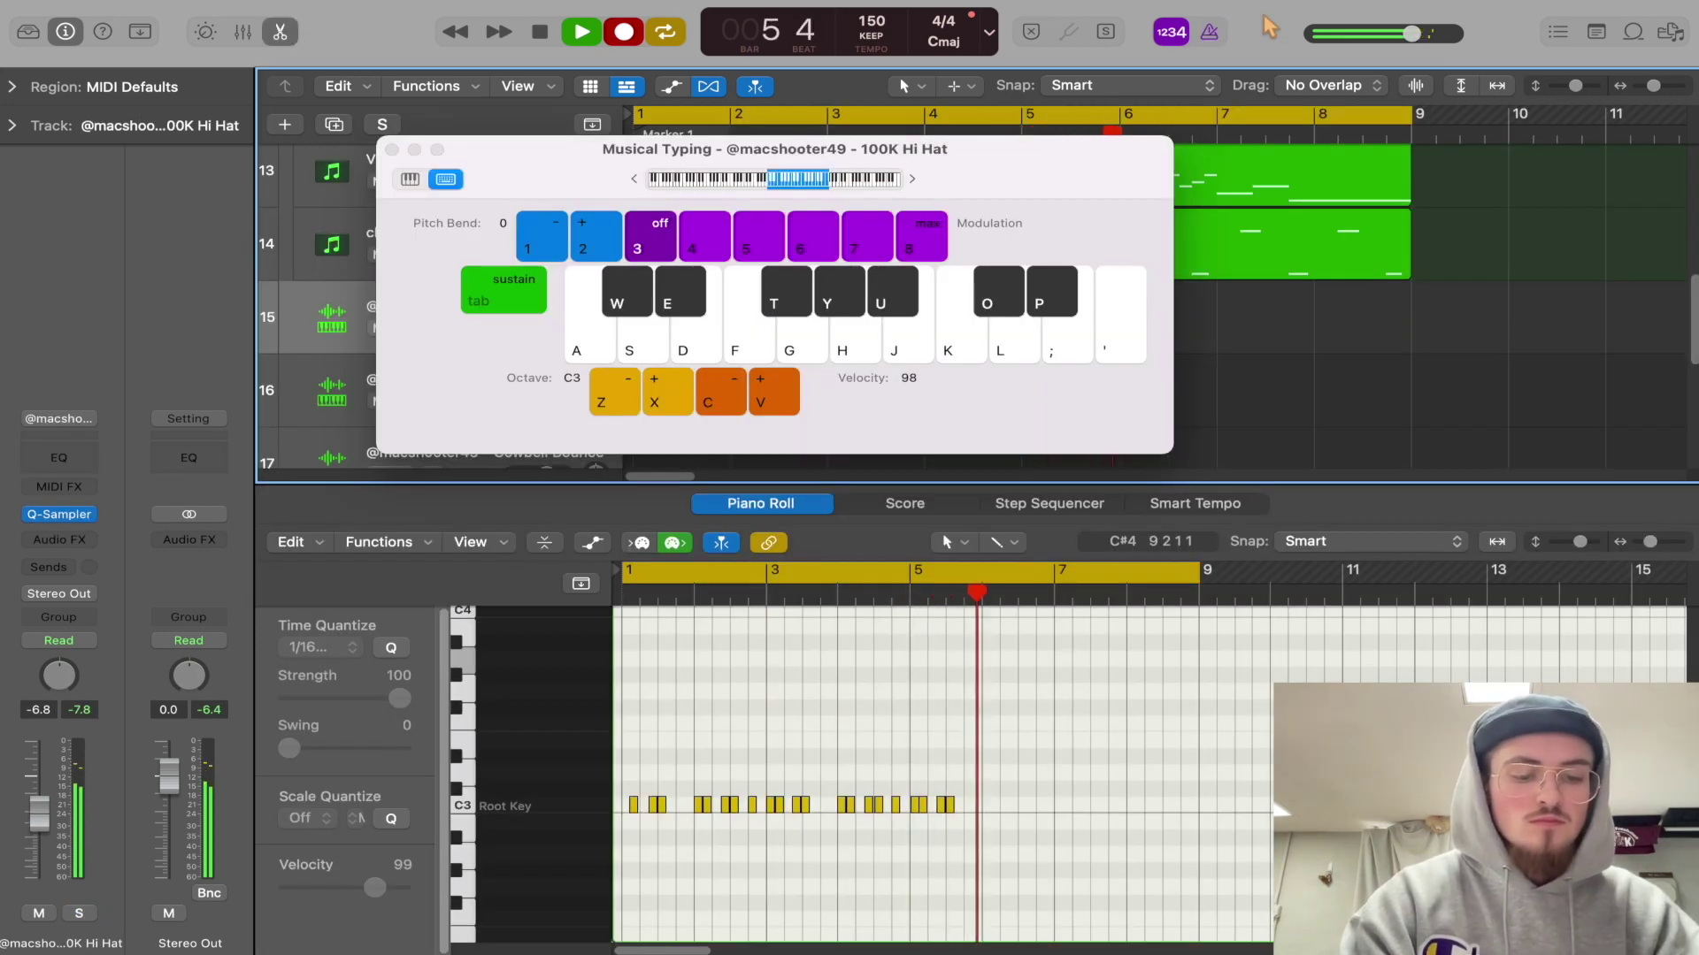
key("a")
key("a")
key("a")
key("a")
key("a")
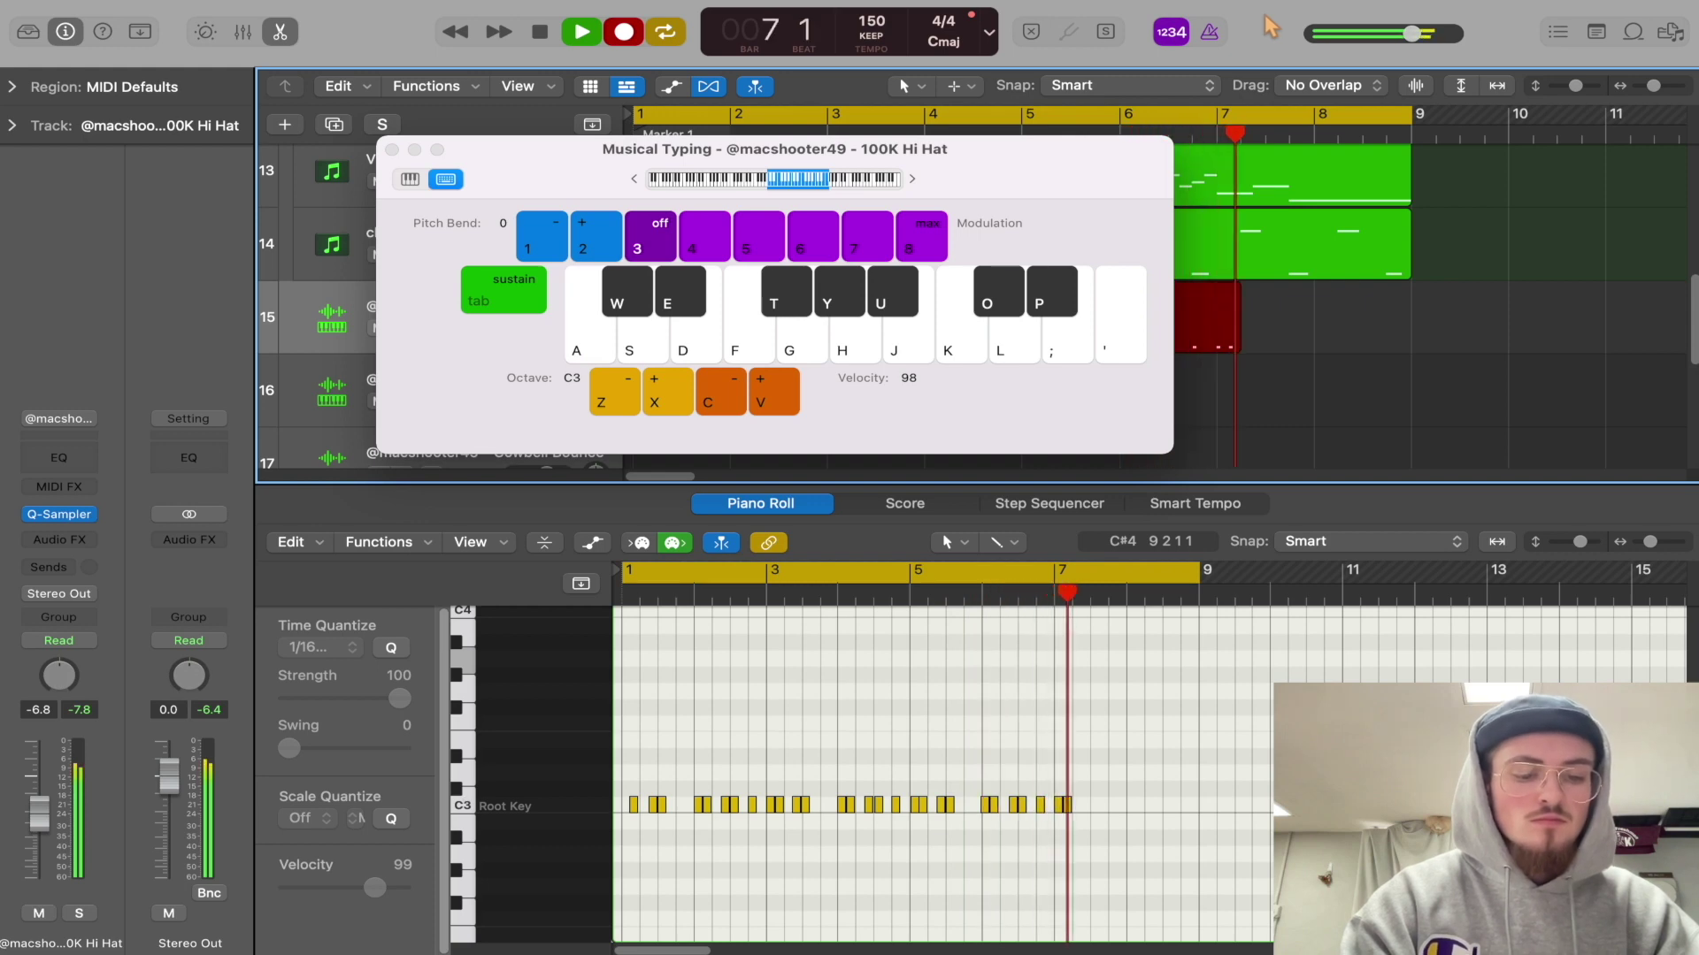
key("a")
key("a")
key("a")
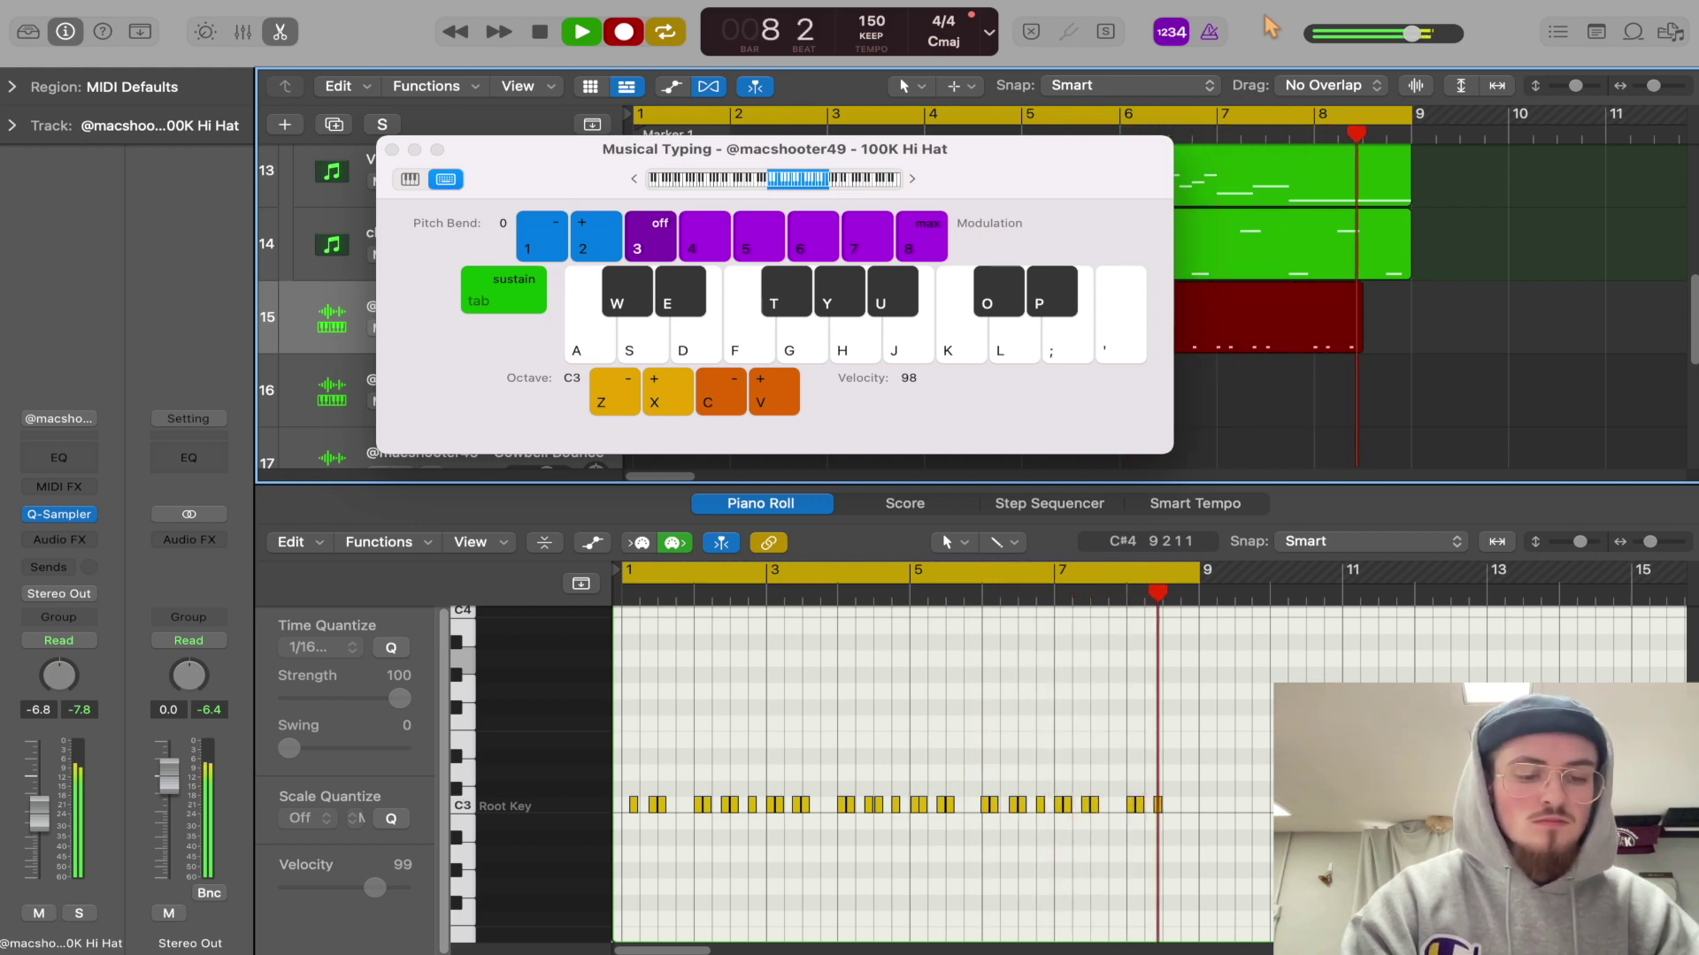
key("a")
key("a")
key("a")
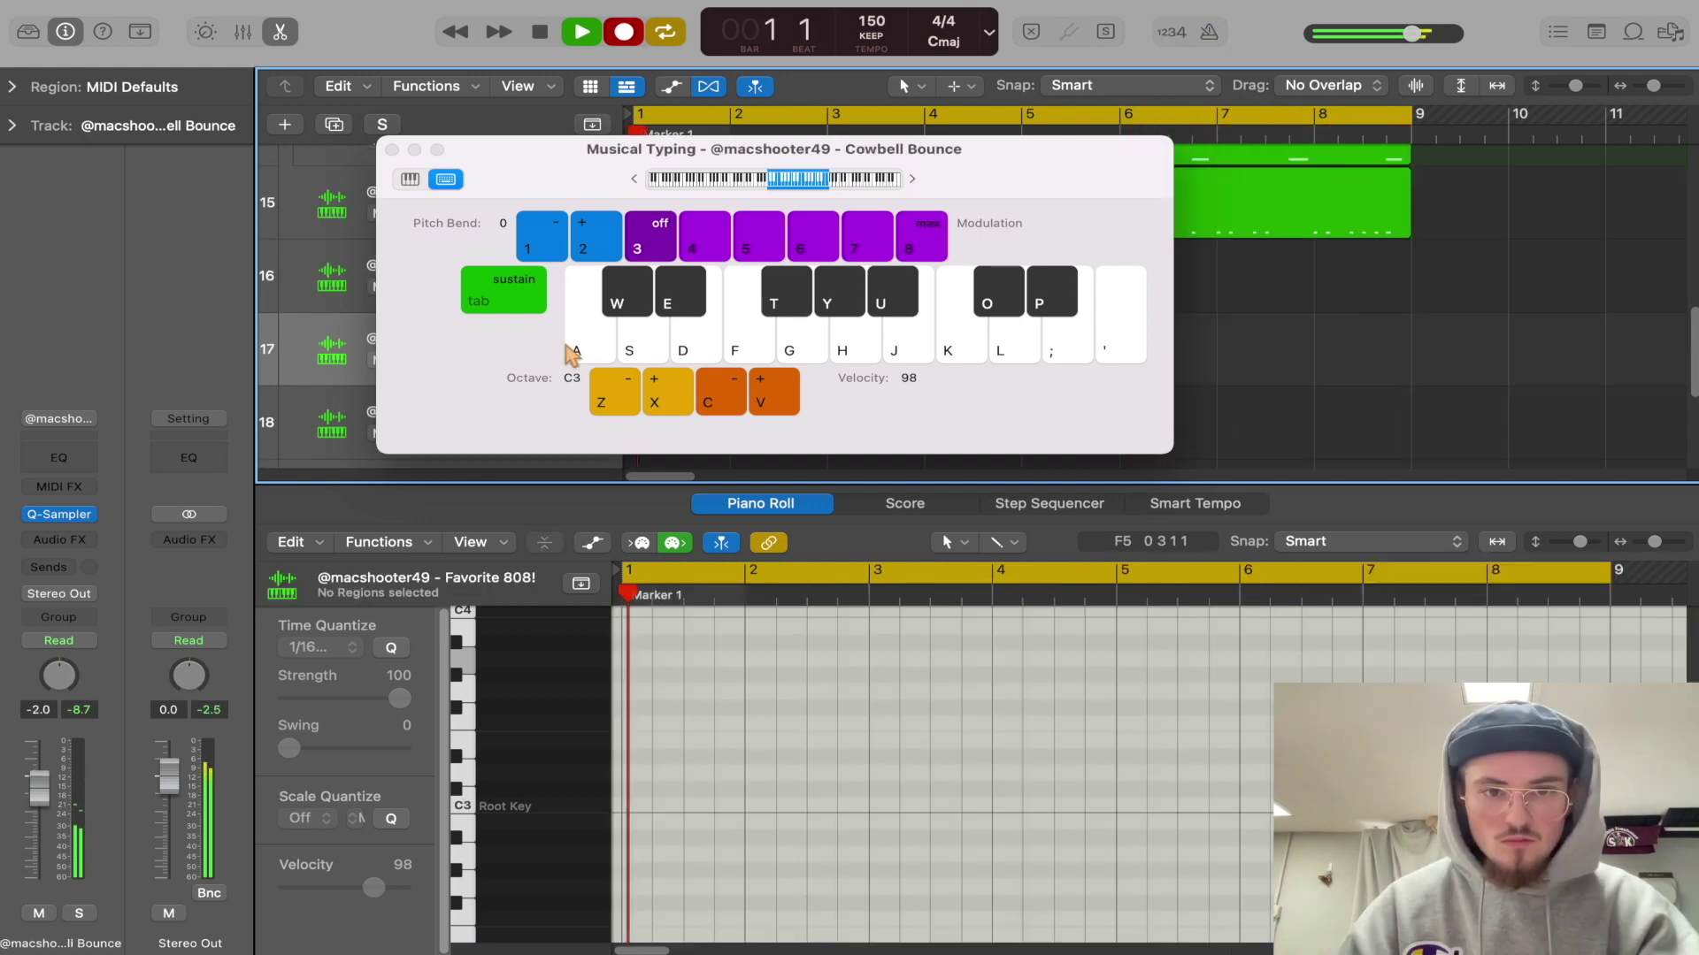
- Record a C#3 hit on the Cowbell Bounce track in bar 1
key("w")
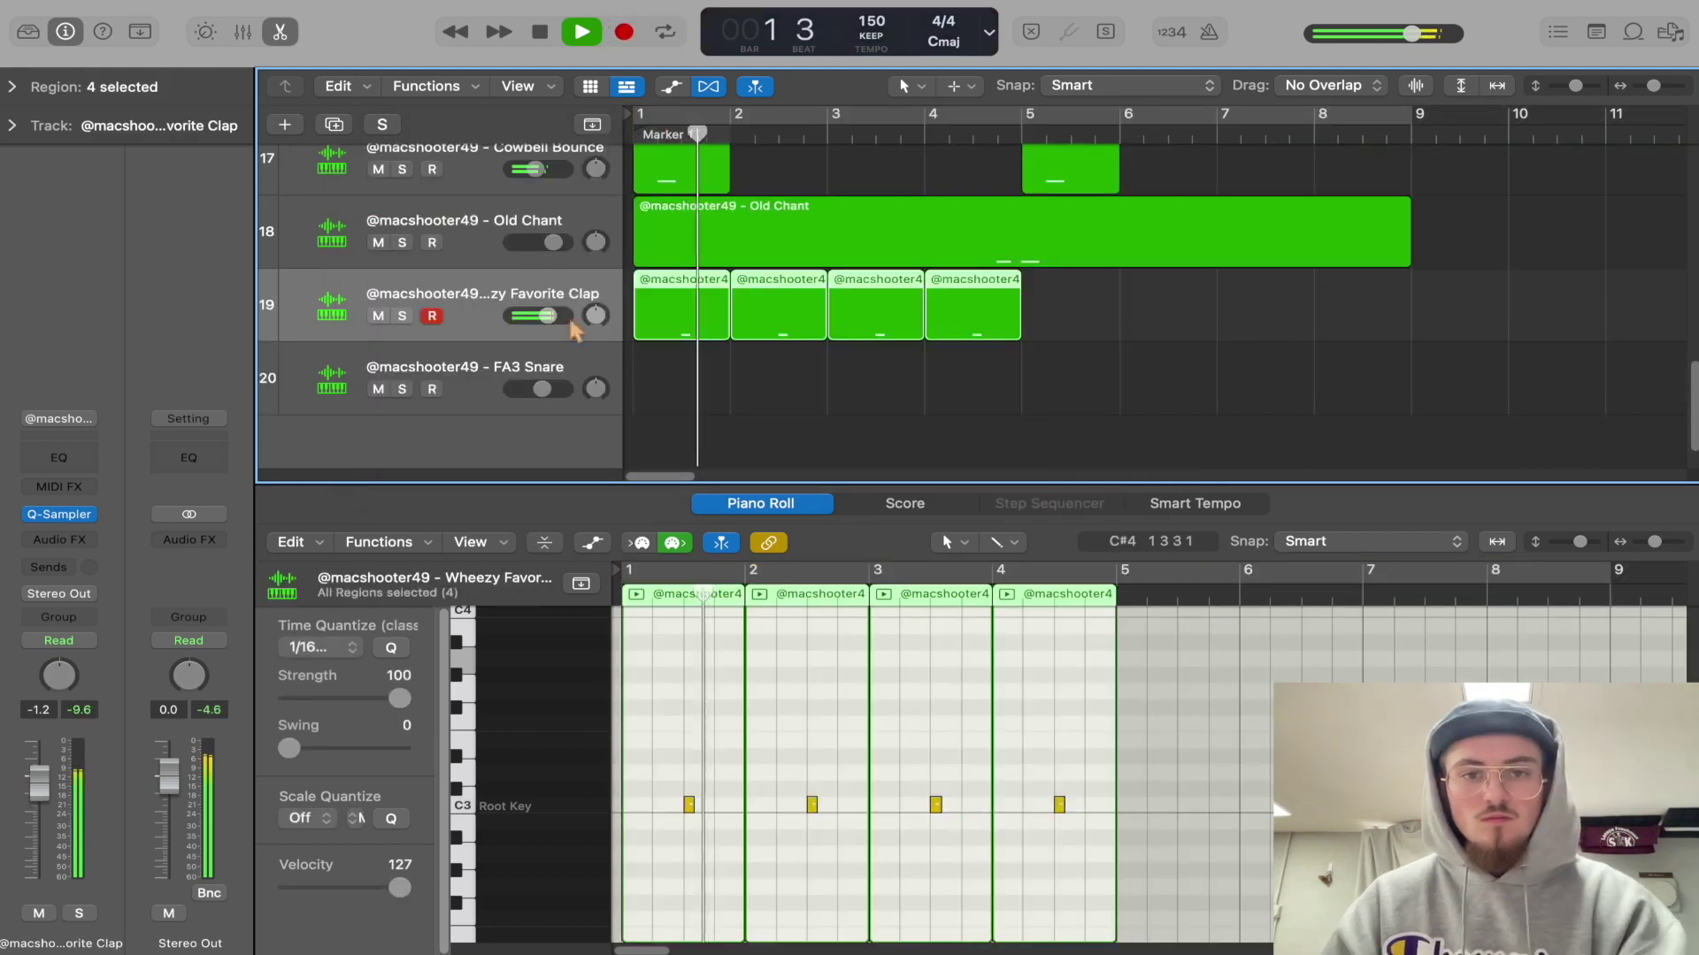
- Join the four one-bar Wheezy Favorite Clap regions, repeat the result, and merge both into one eight-bar region
key("super+j")
key("super+r")
left_click(728, 315, "shift")
key("super+j")
left_click(1156, 390)
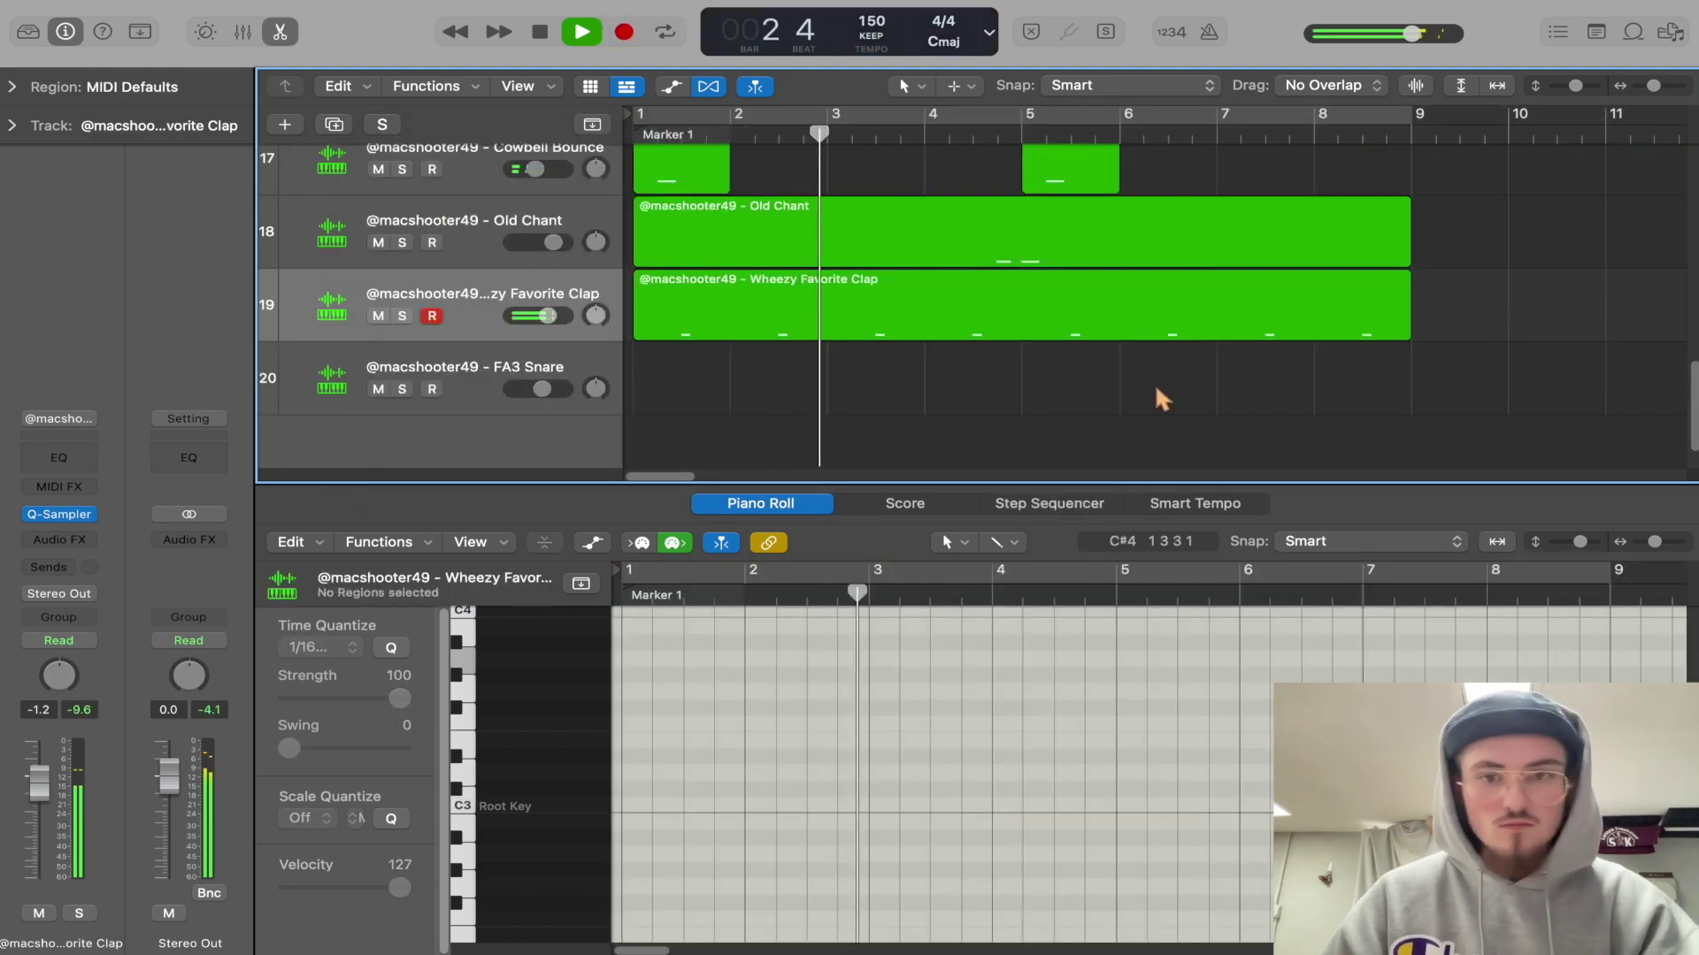
- Record sparse snare hits on D#3 on the FA3 Snare track across the eight-bar loop
left_click(607, 380)
key("super+k")
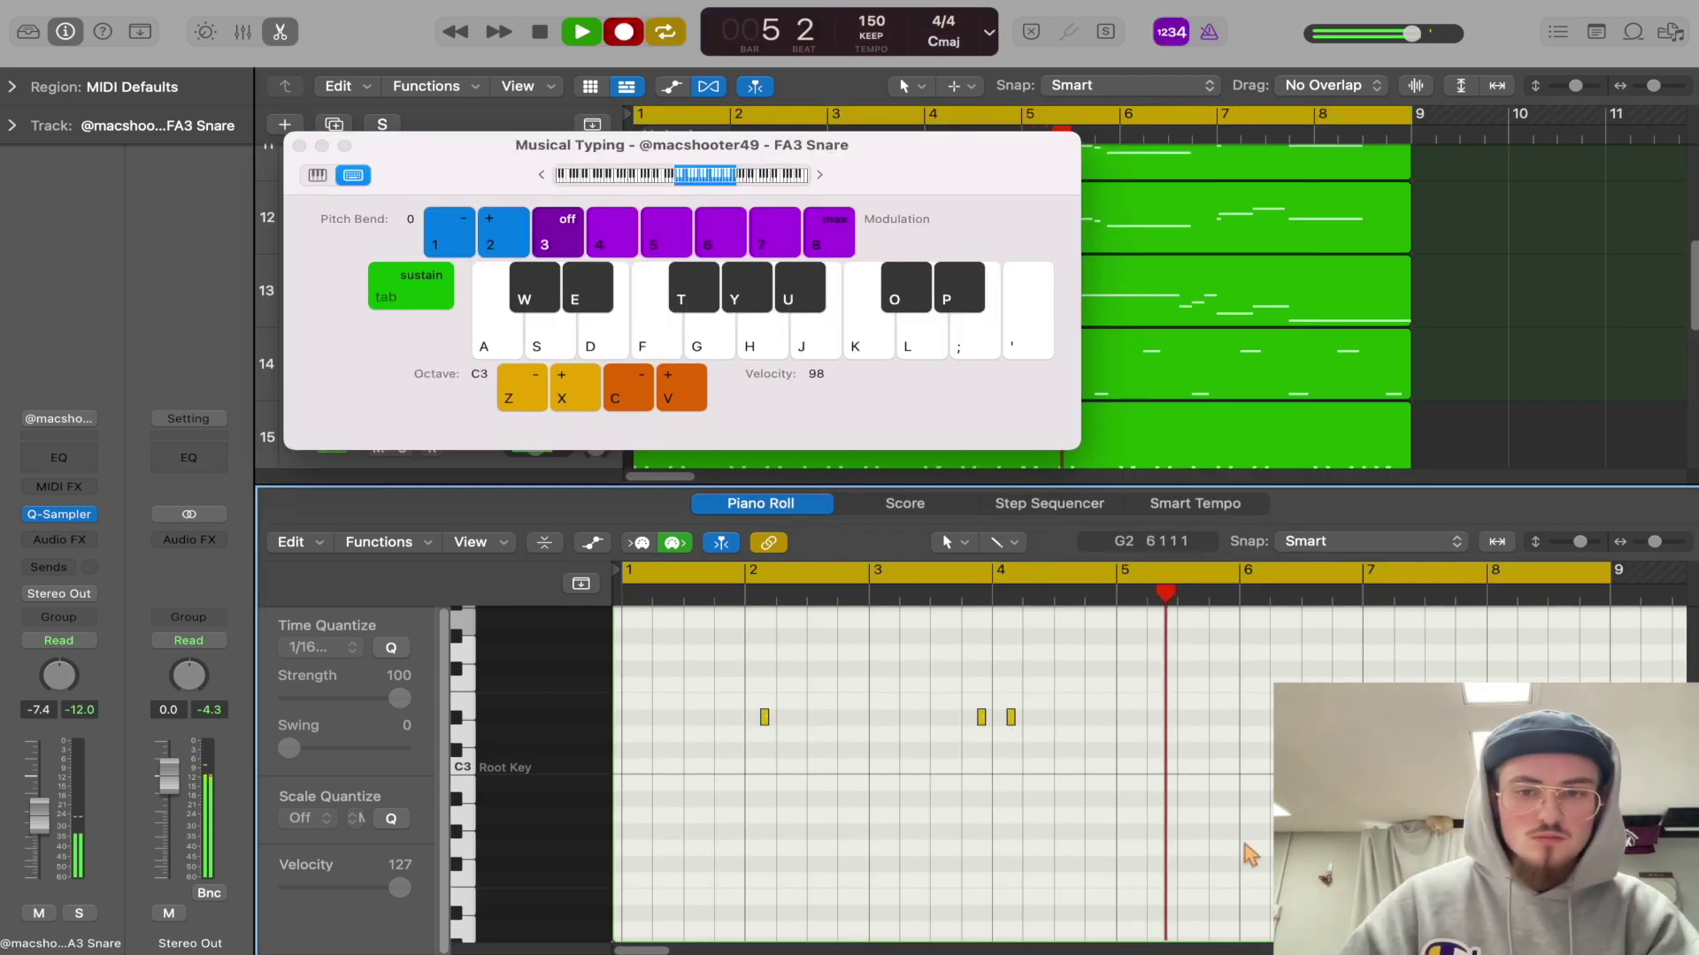
key("e")
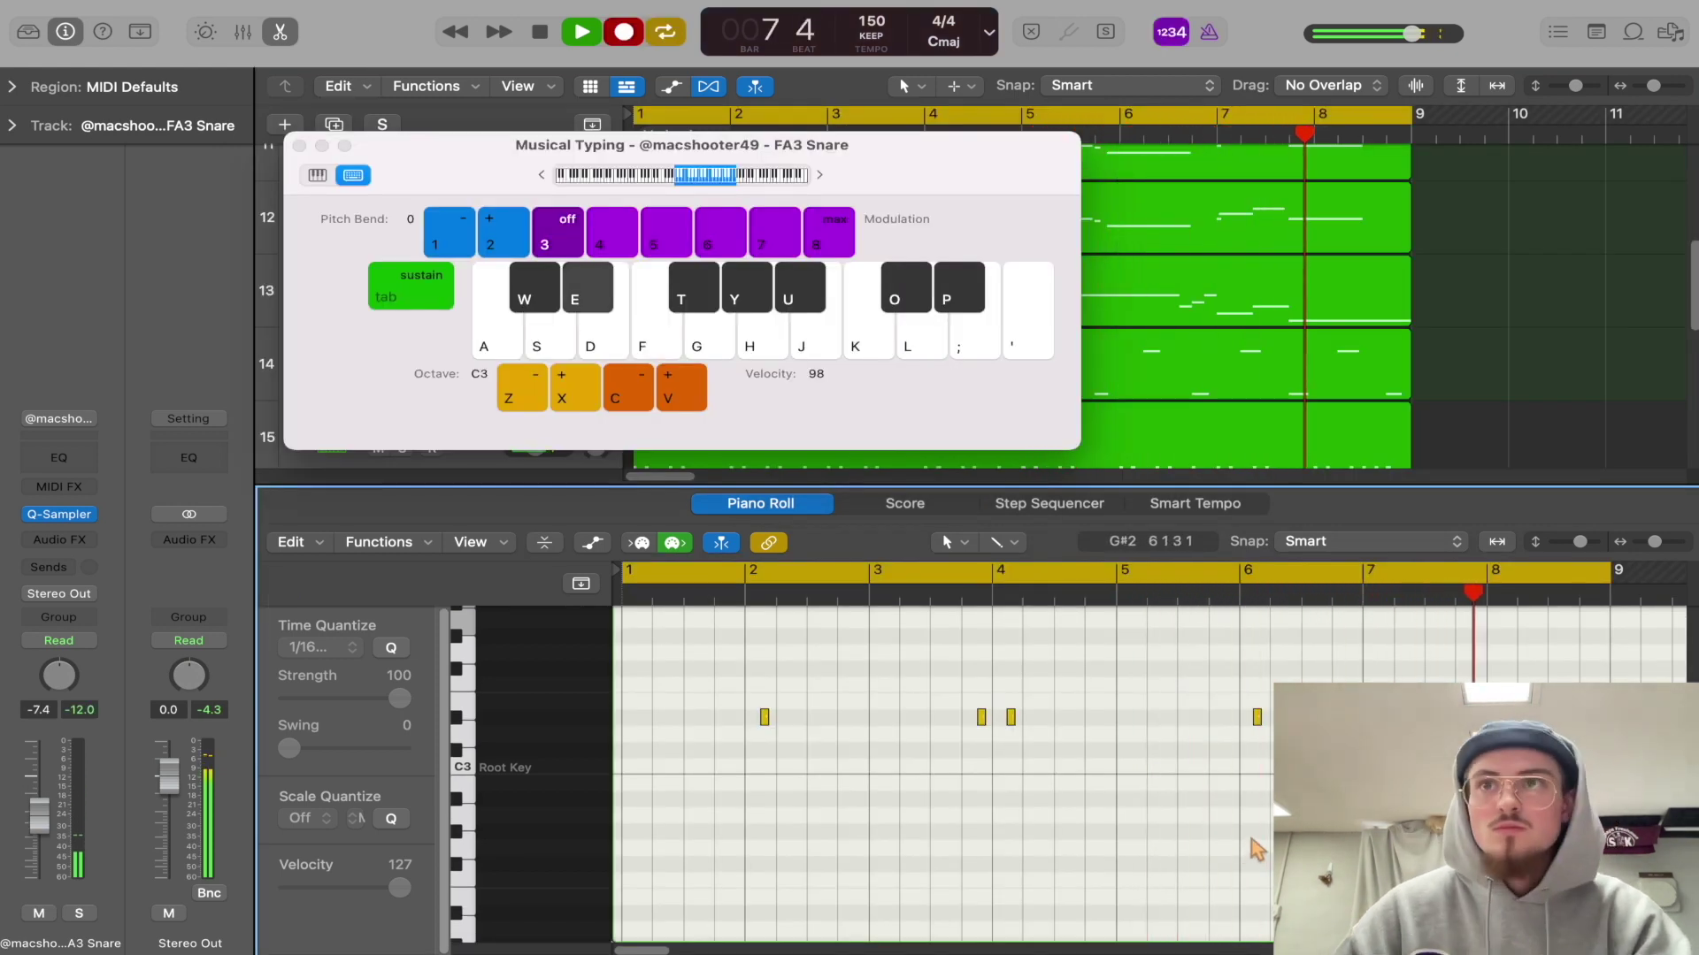
- Record a bassline of C3, D3 and E3 notes on the Favorite 808! track from bar 9
key("a")
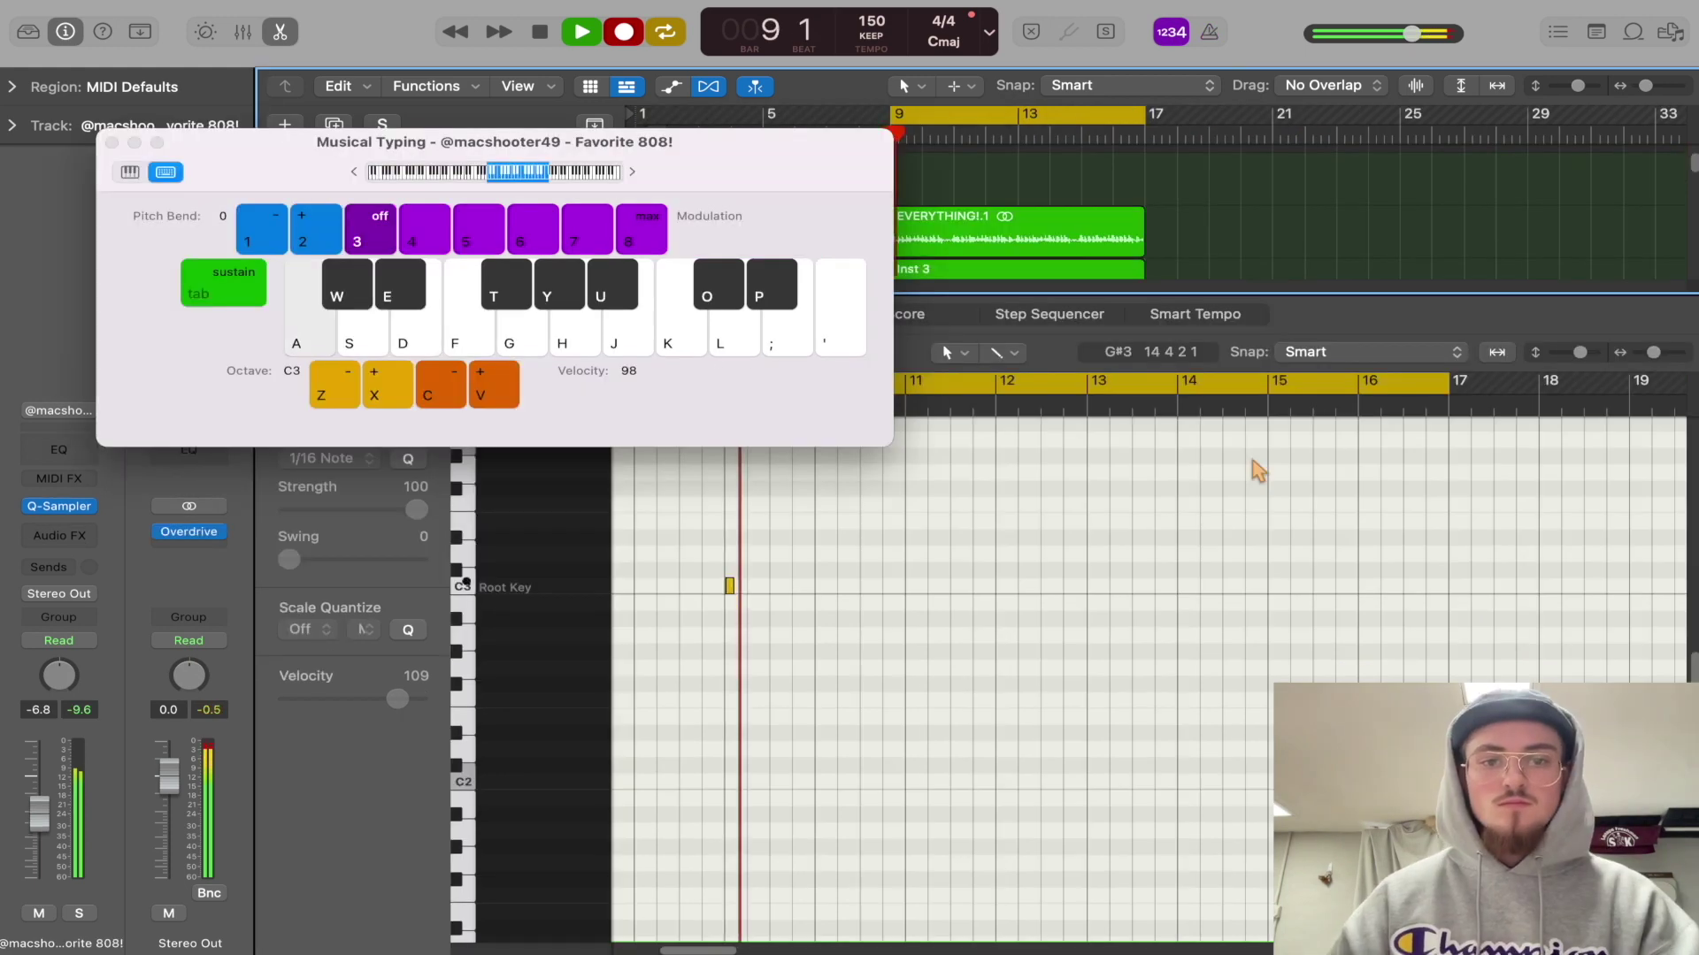
key("a")
key("s")
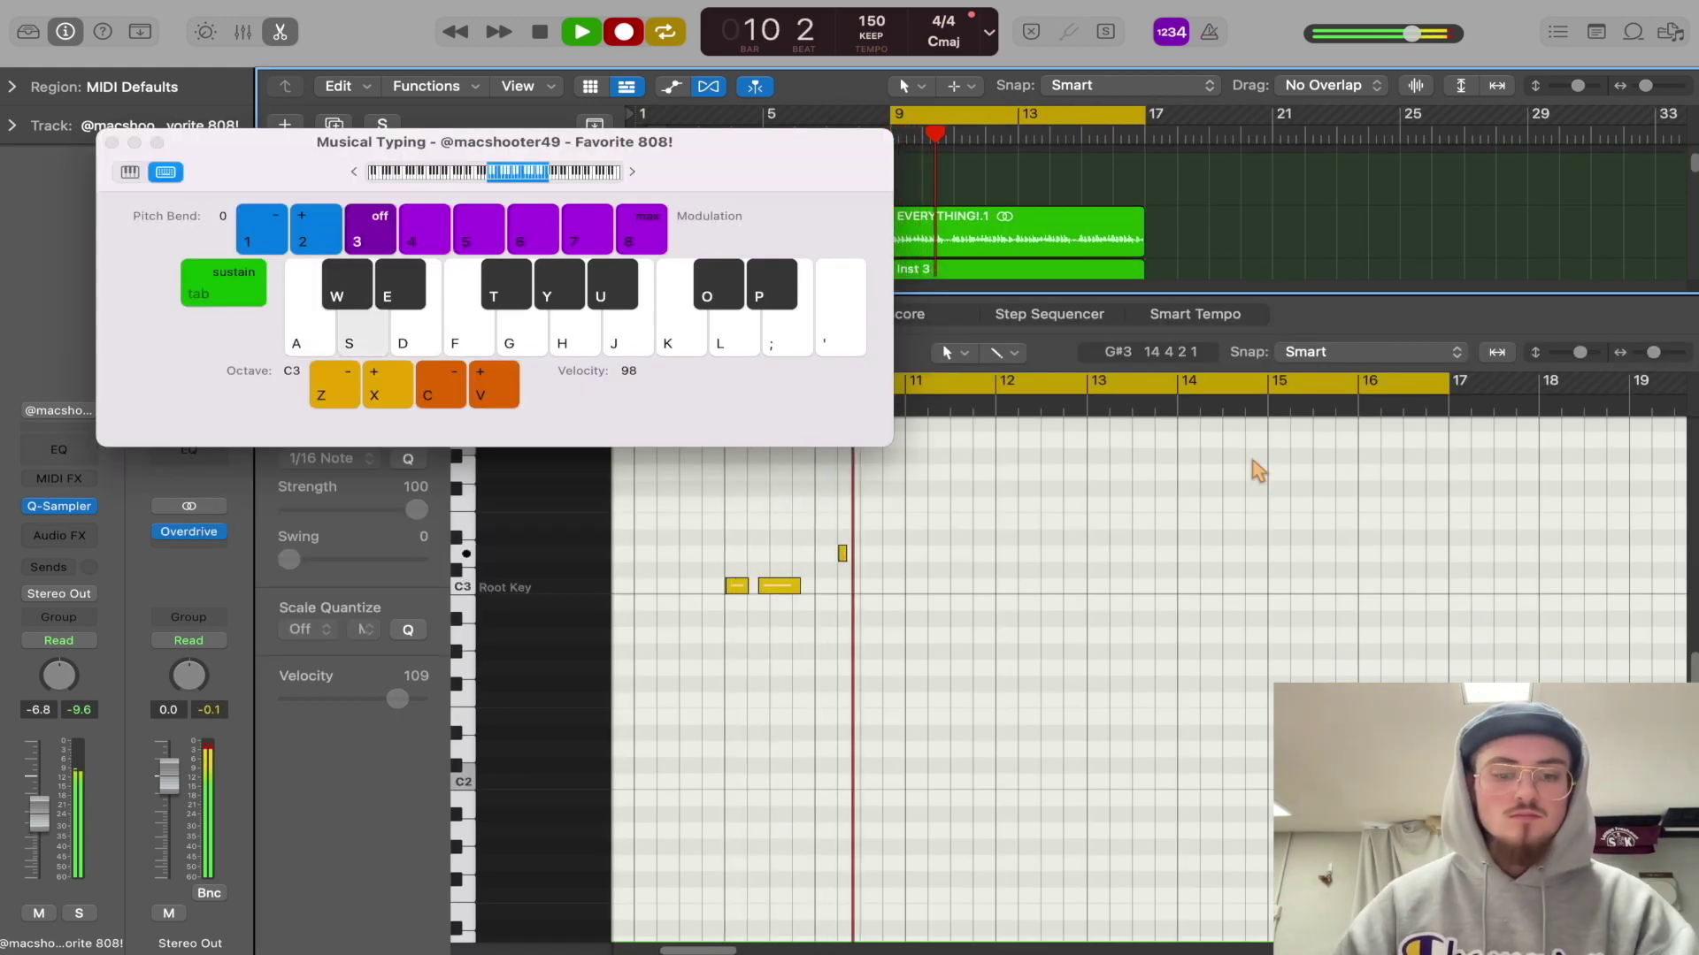
key("d")
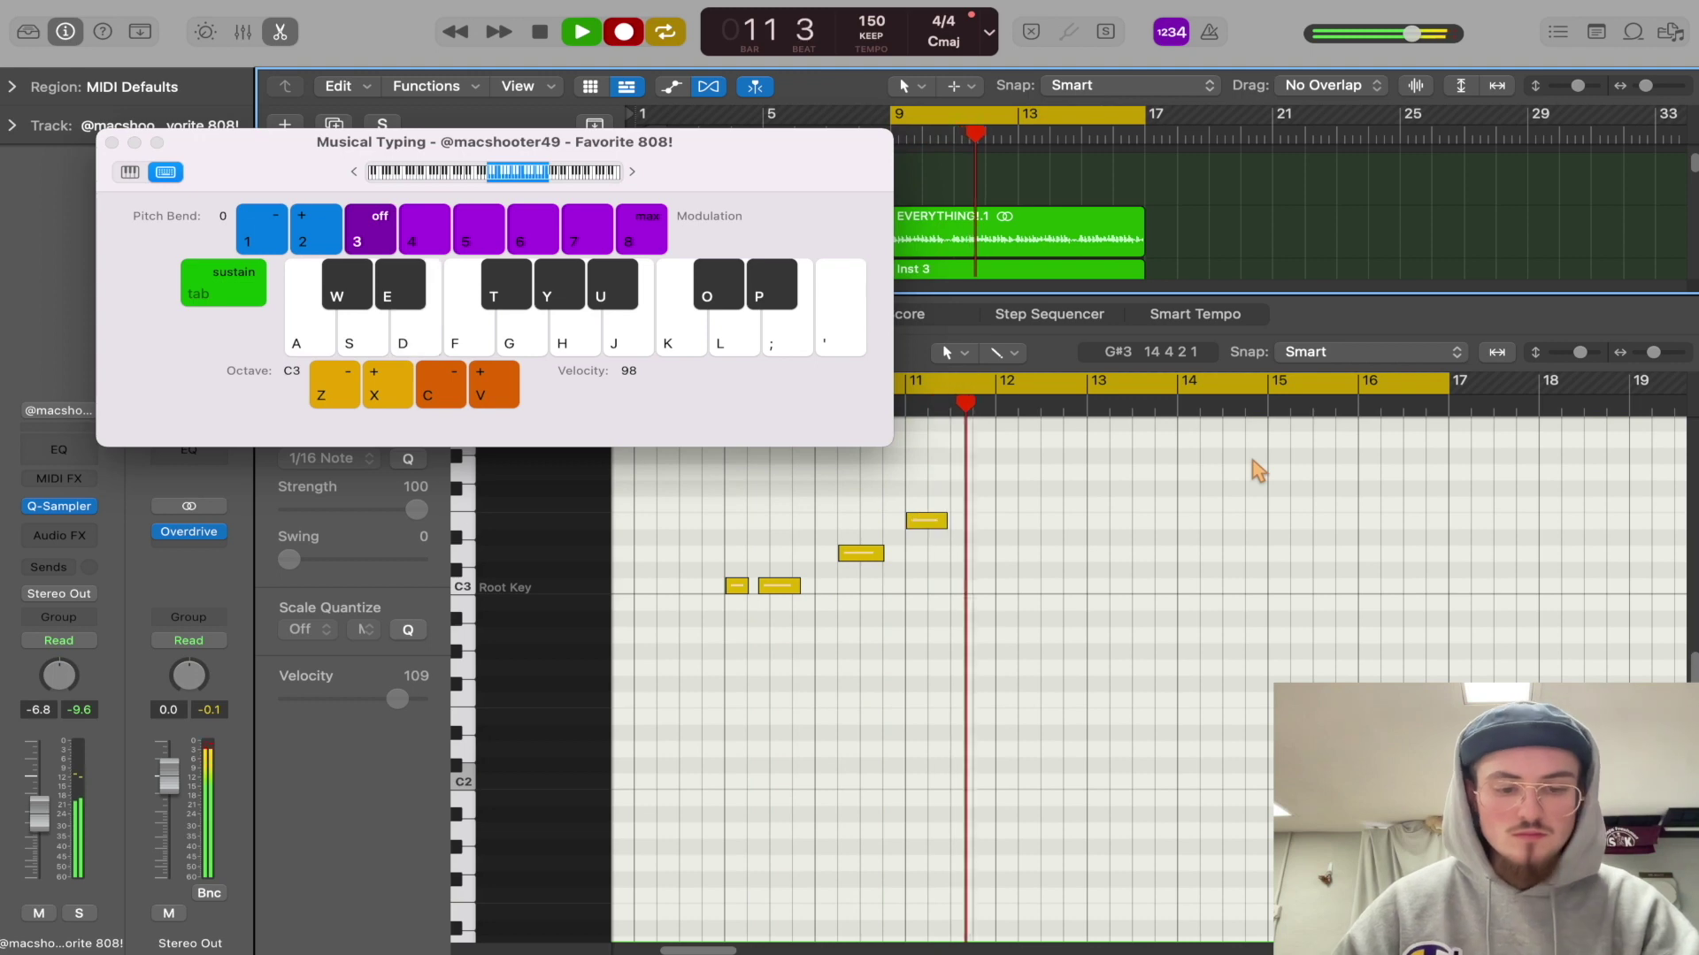
key("s")
key("s")
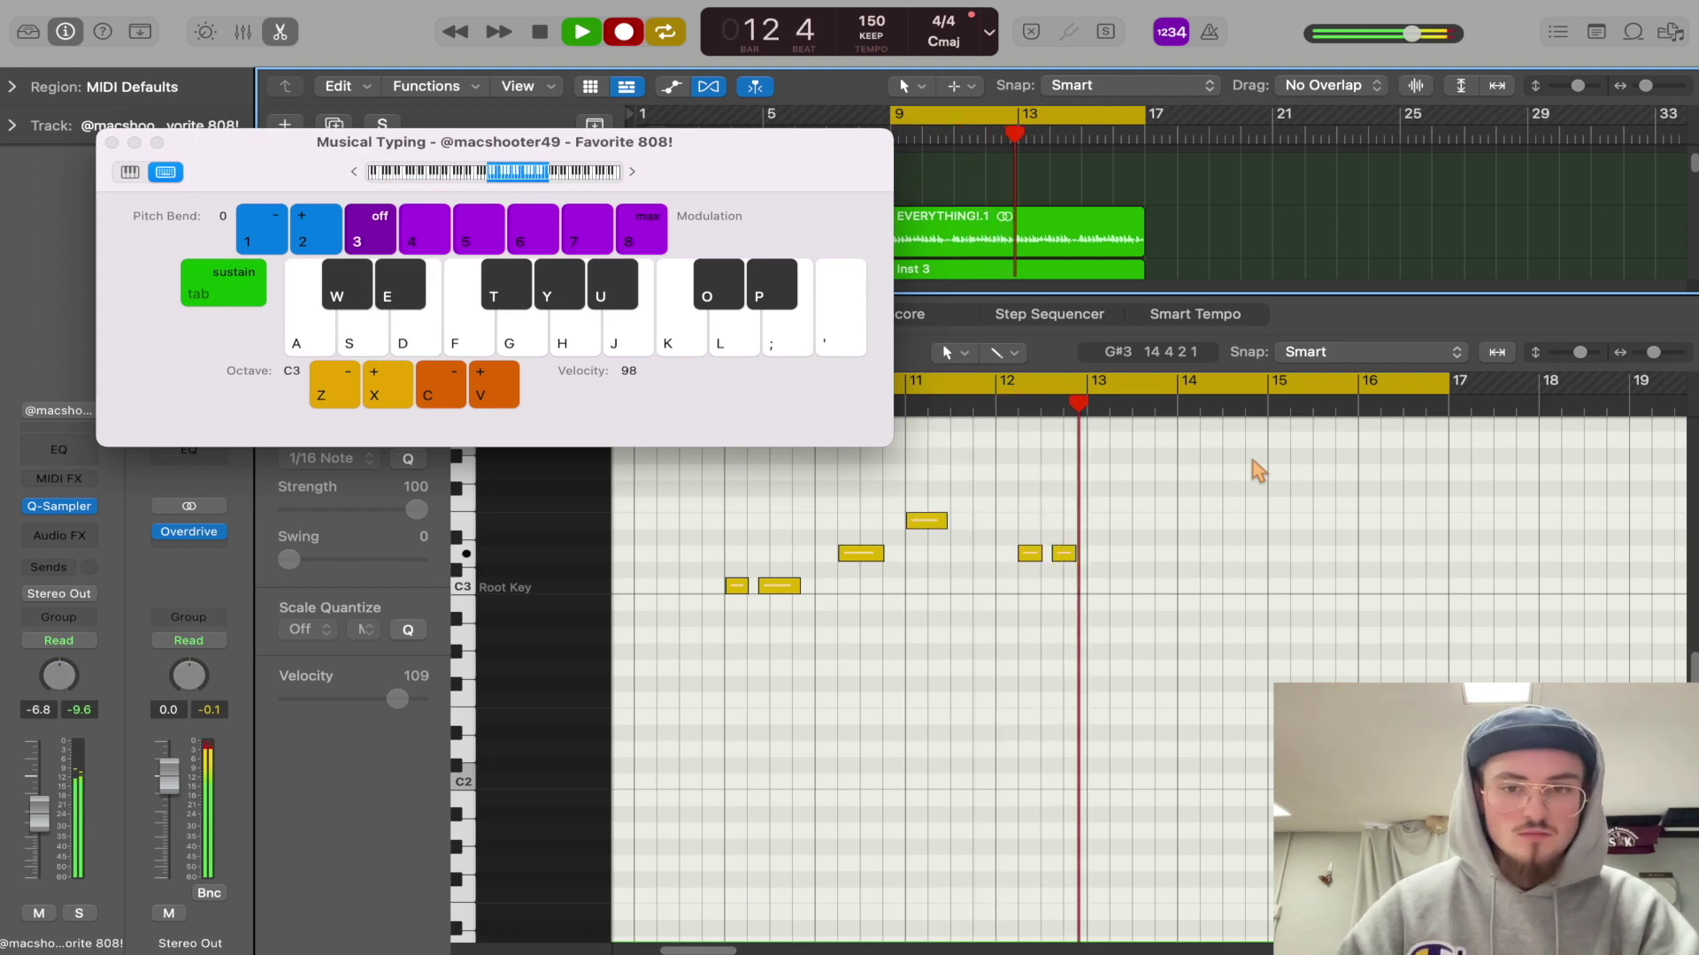
key("a")
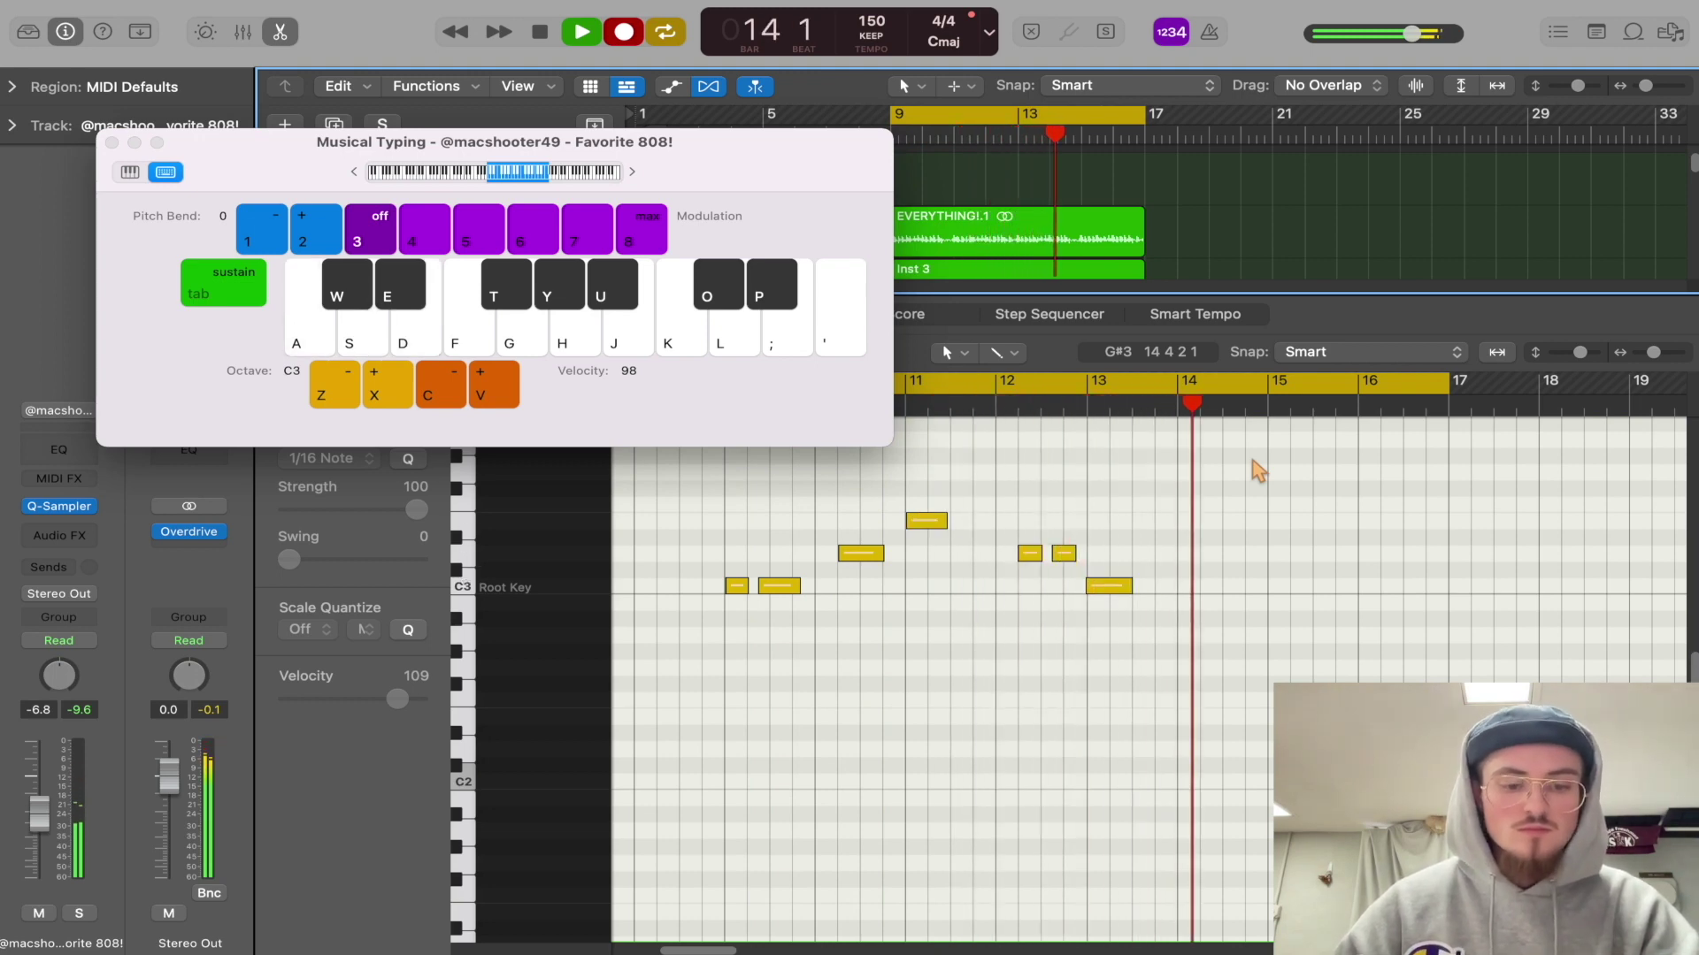
key("s")
key("d")
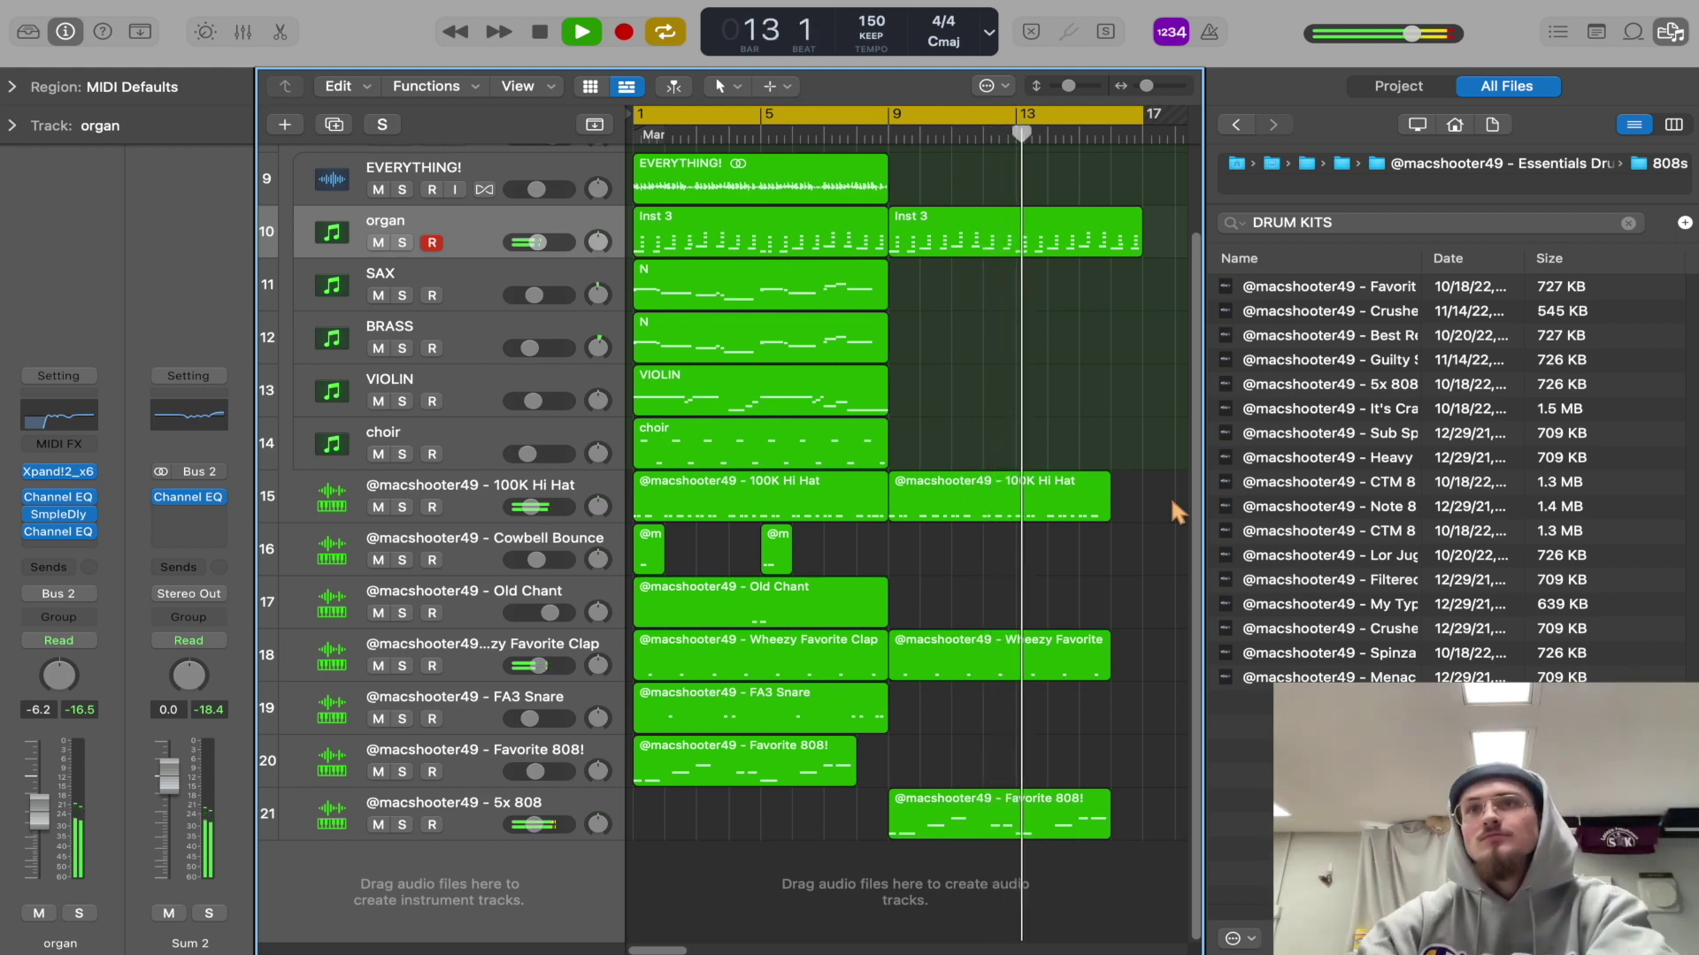
left_click_drag(1197, 484, 1363, 497)
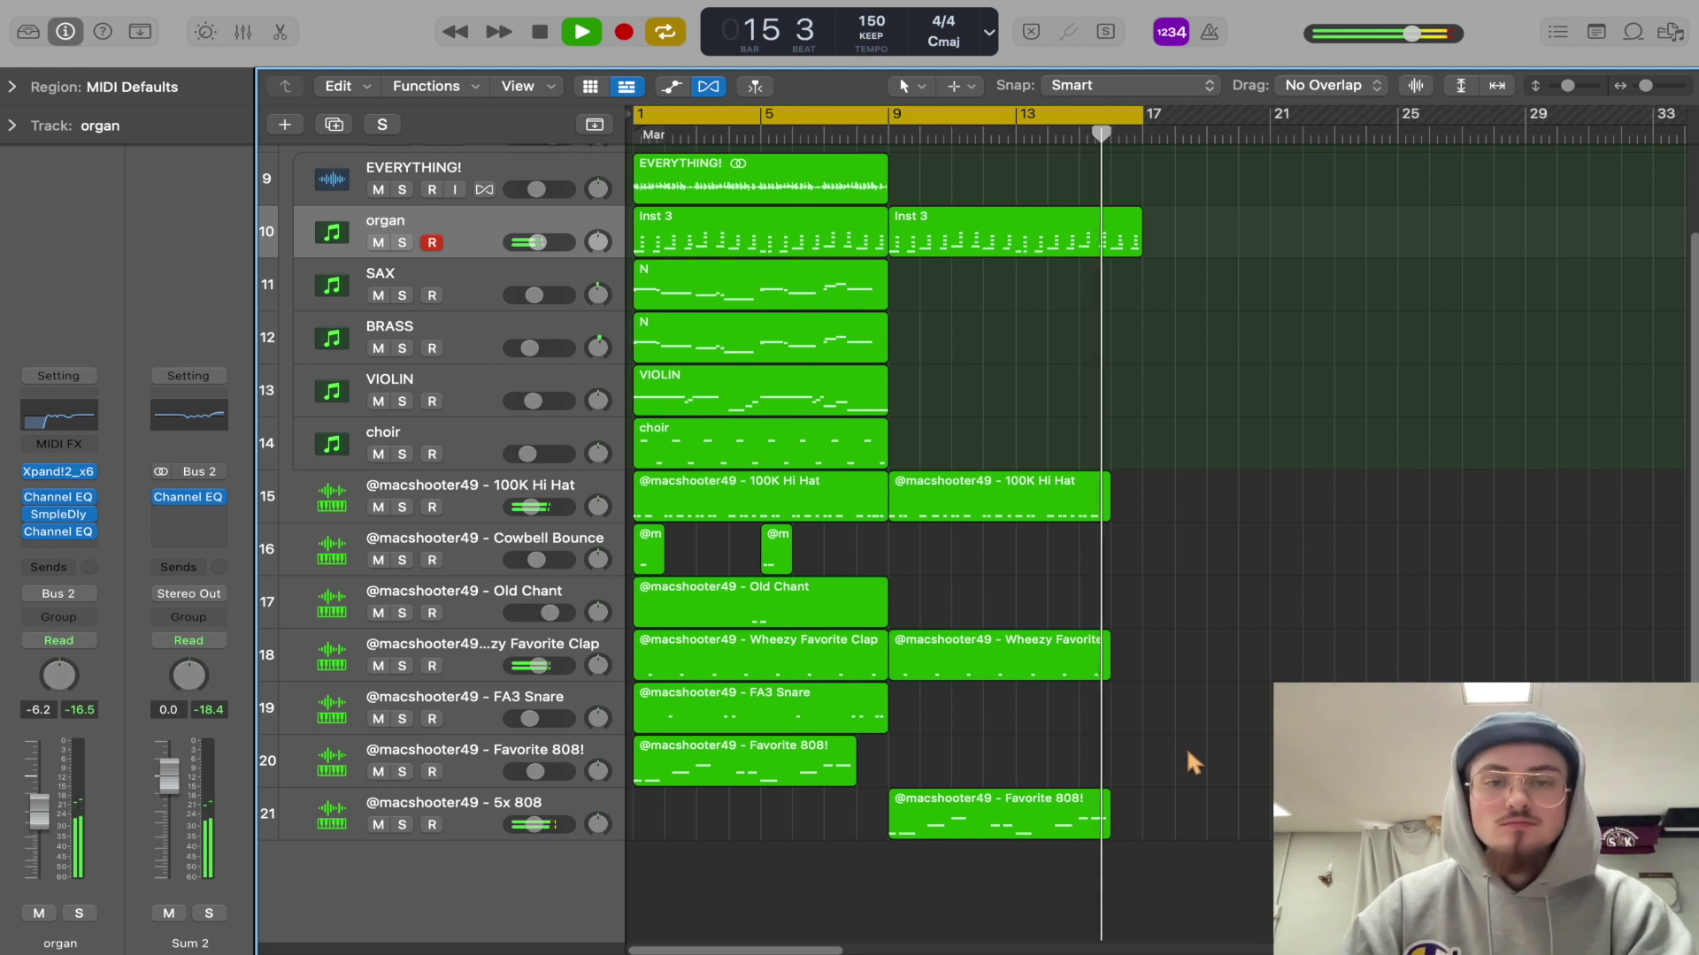
key("super+Right")
scroll(1186, 747, "left", 5)
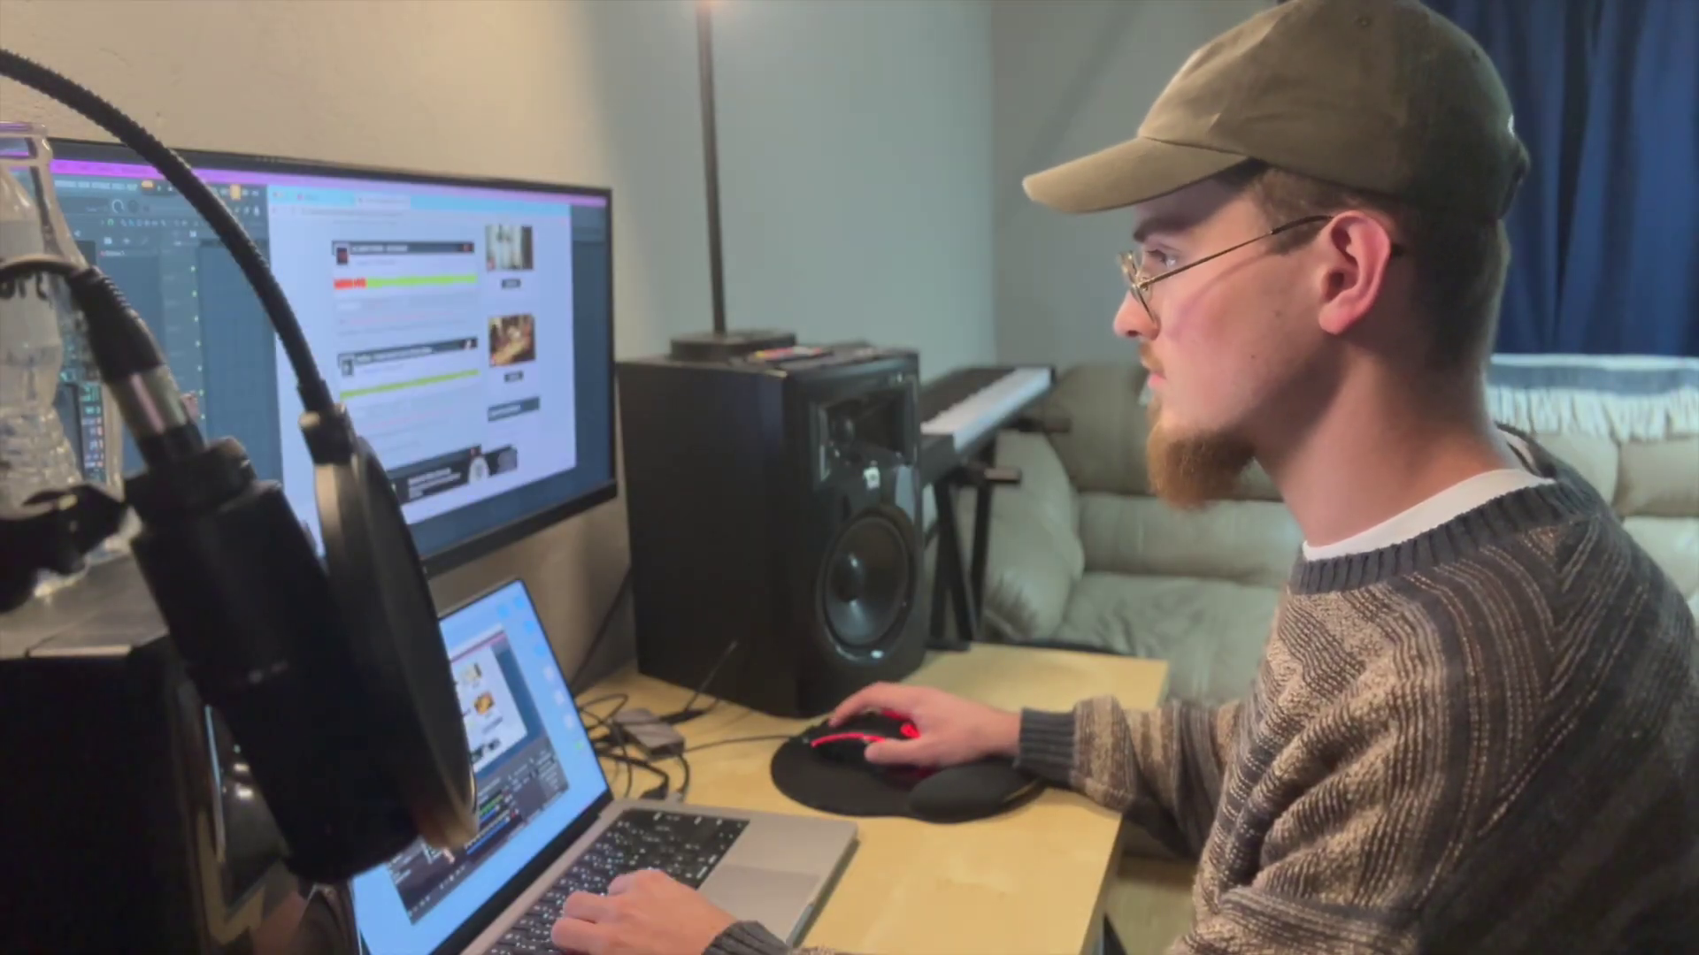
scroll(424, 337, "down", 3)
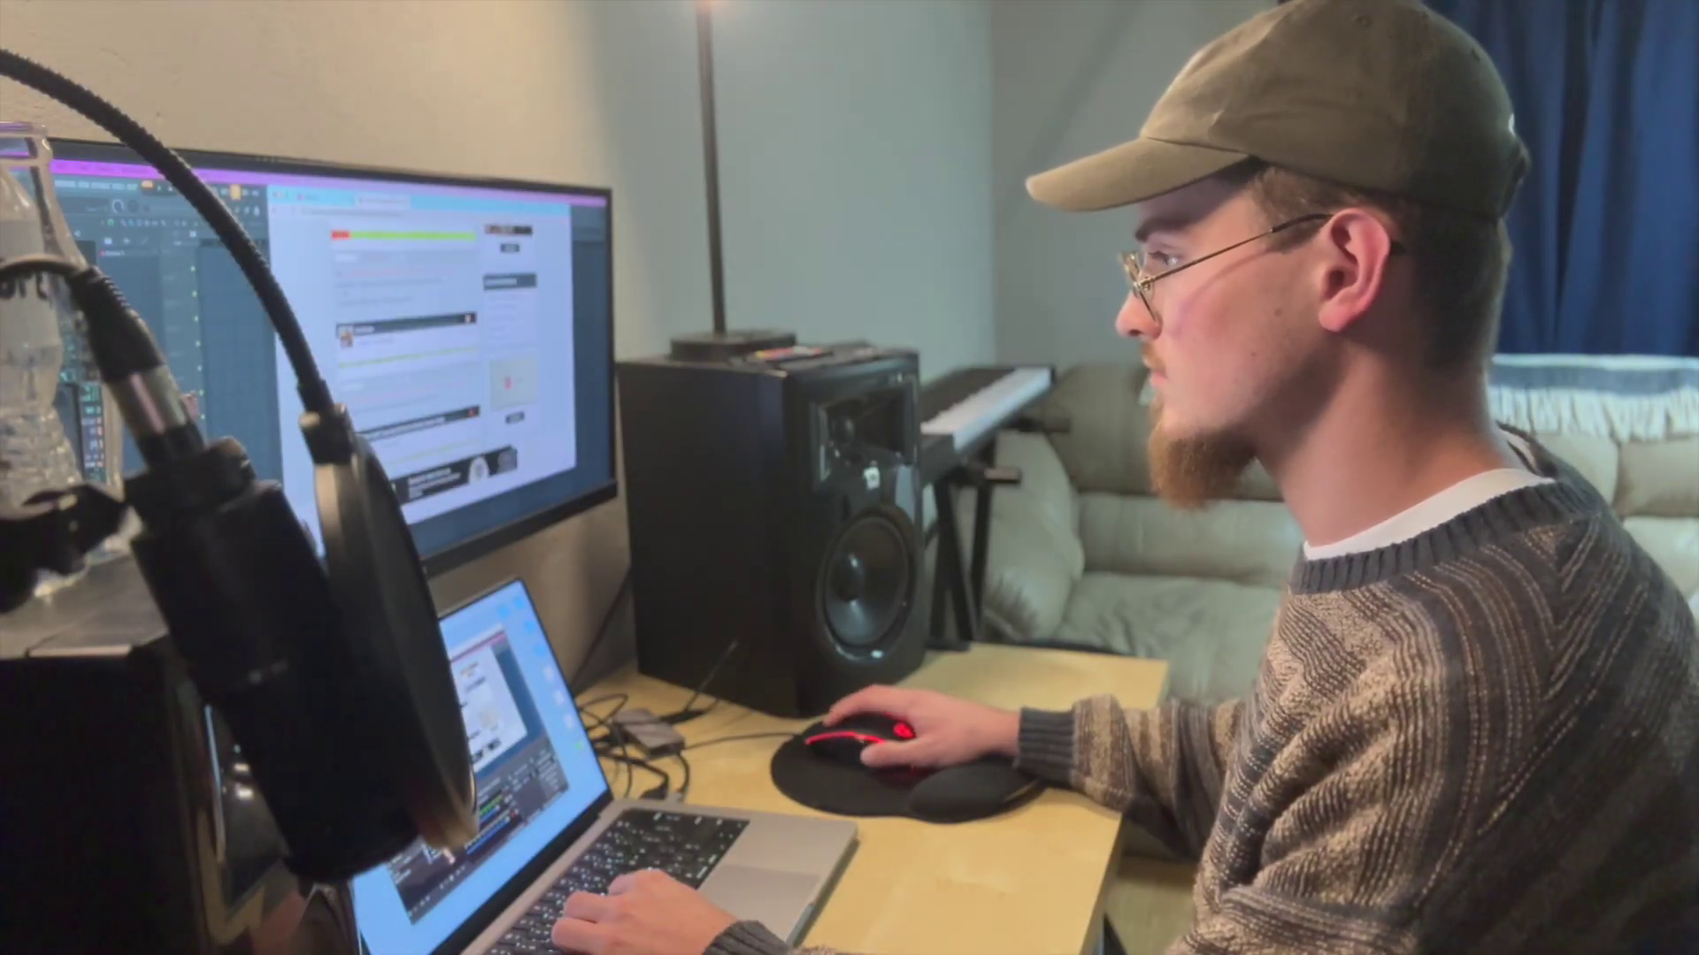
scroll(425, 336, "up", 3)
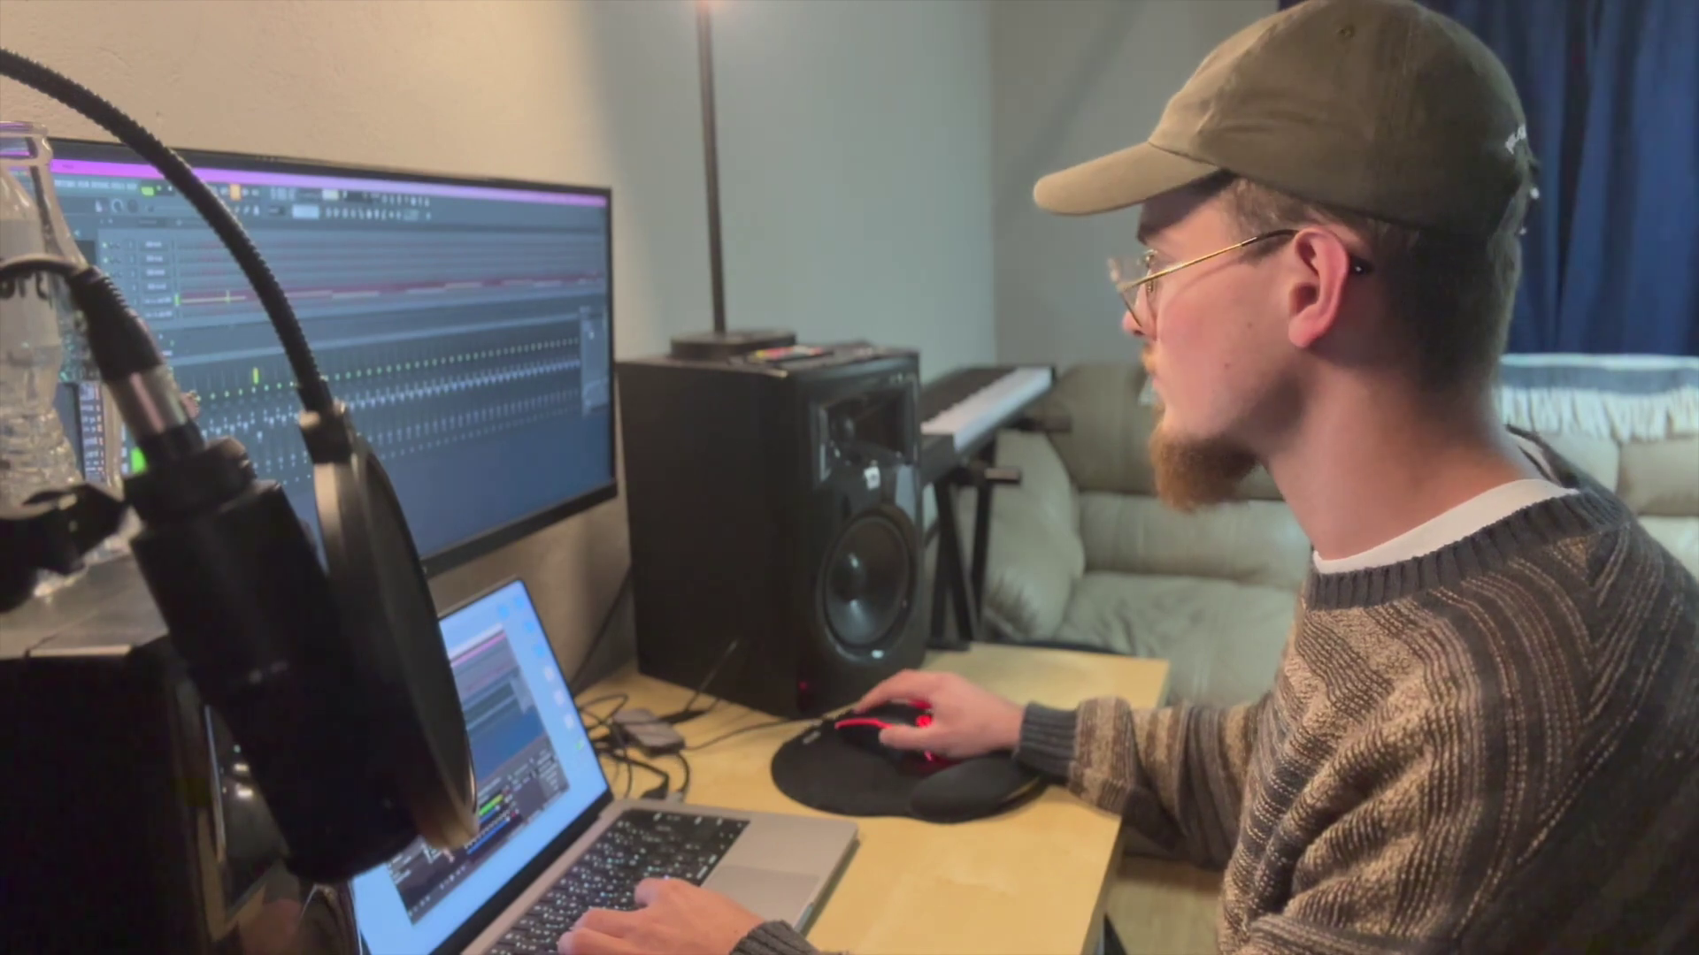
left_click(158, 301)
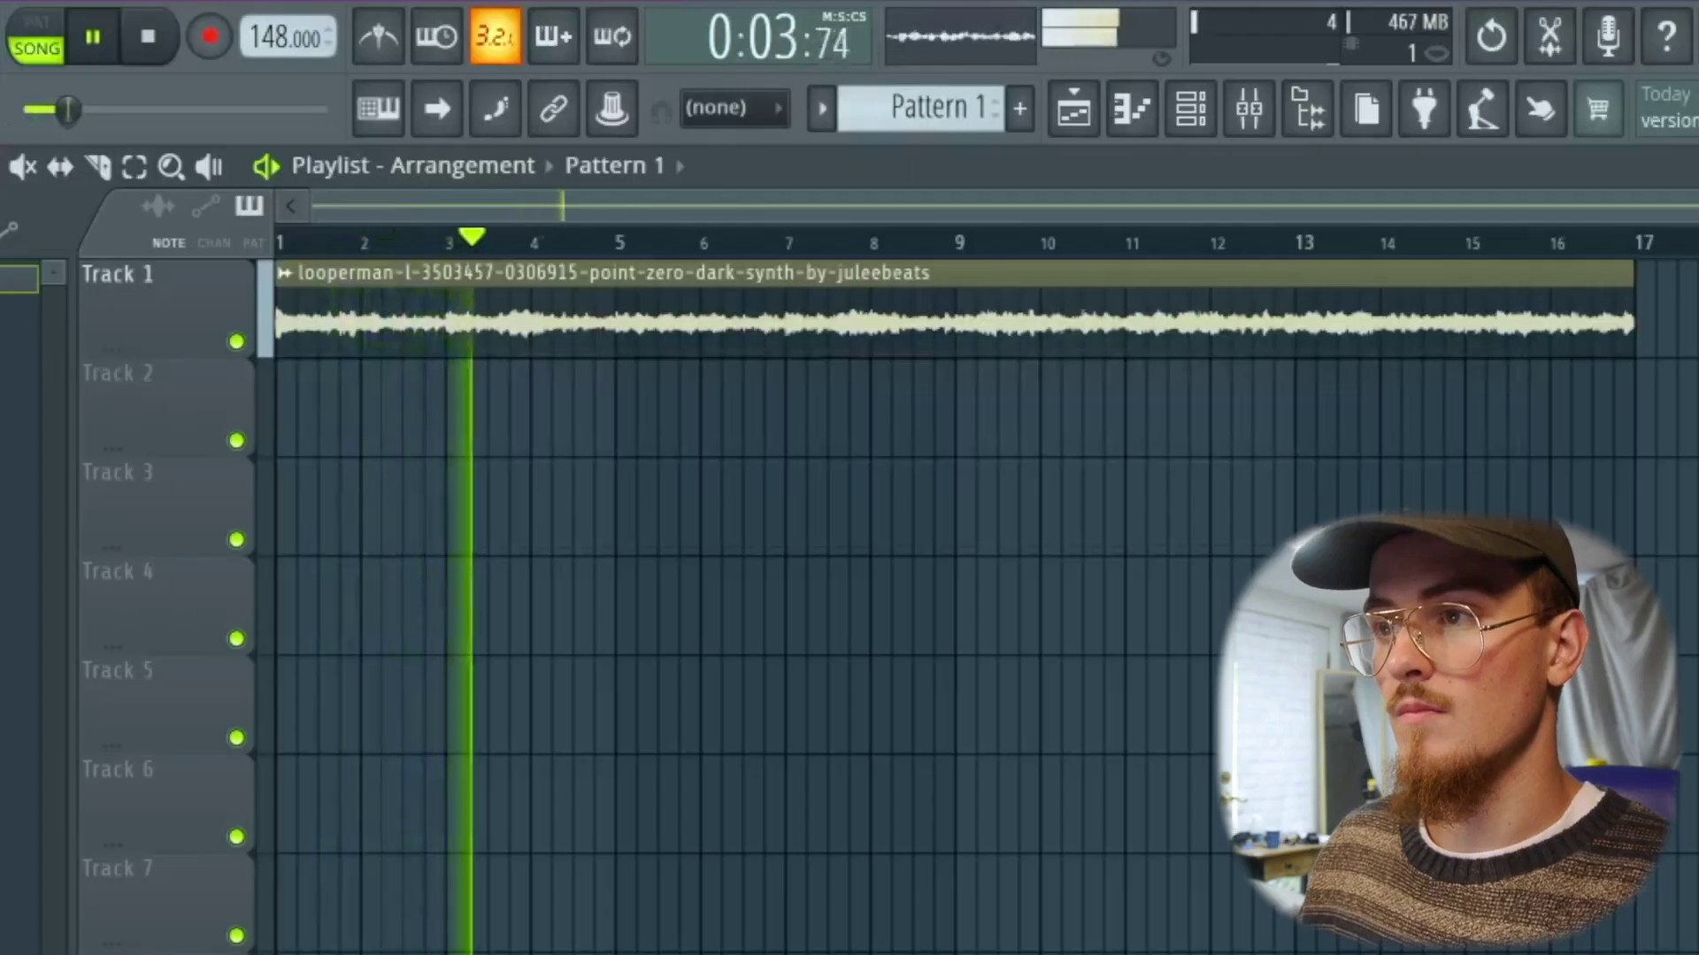
- In FL Studio, place a syncopated row of four C#5 notes from the start of the pattern in the piano roll
left_click(702, 409)
left_click_drag(283, 409, 1563, 424)
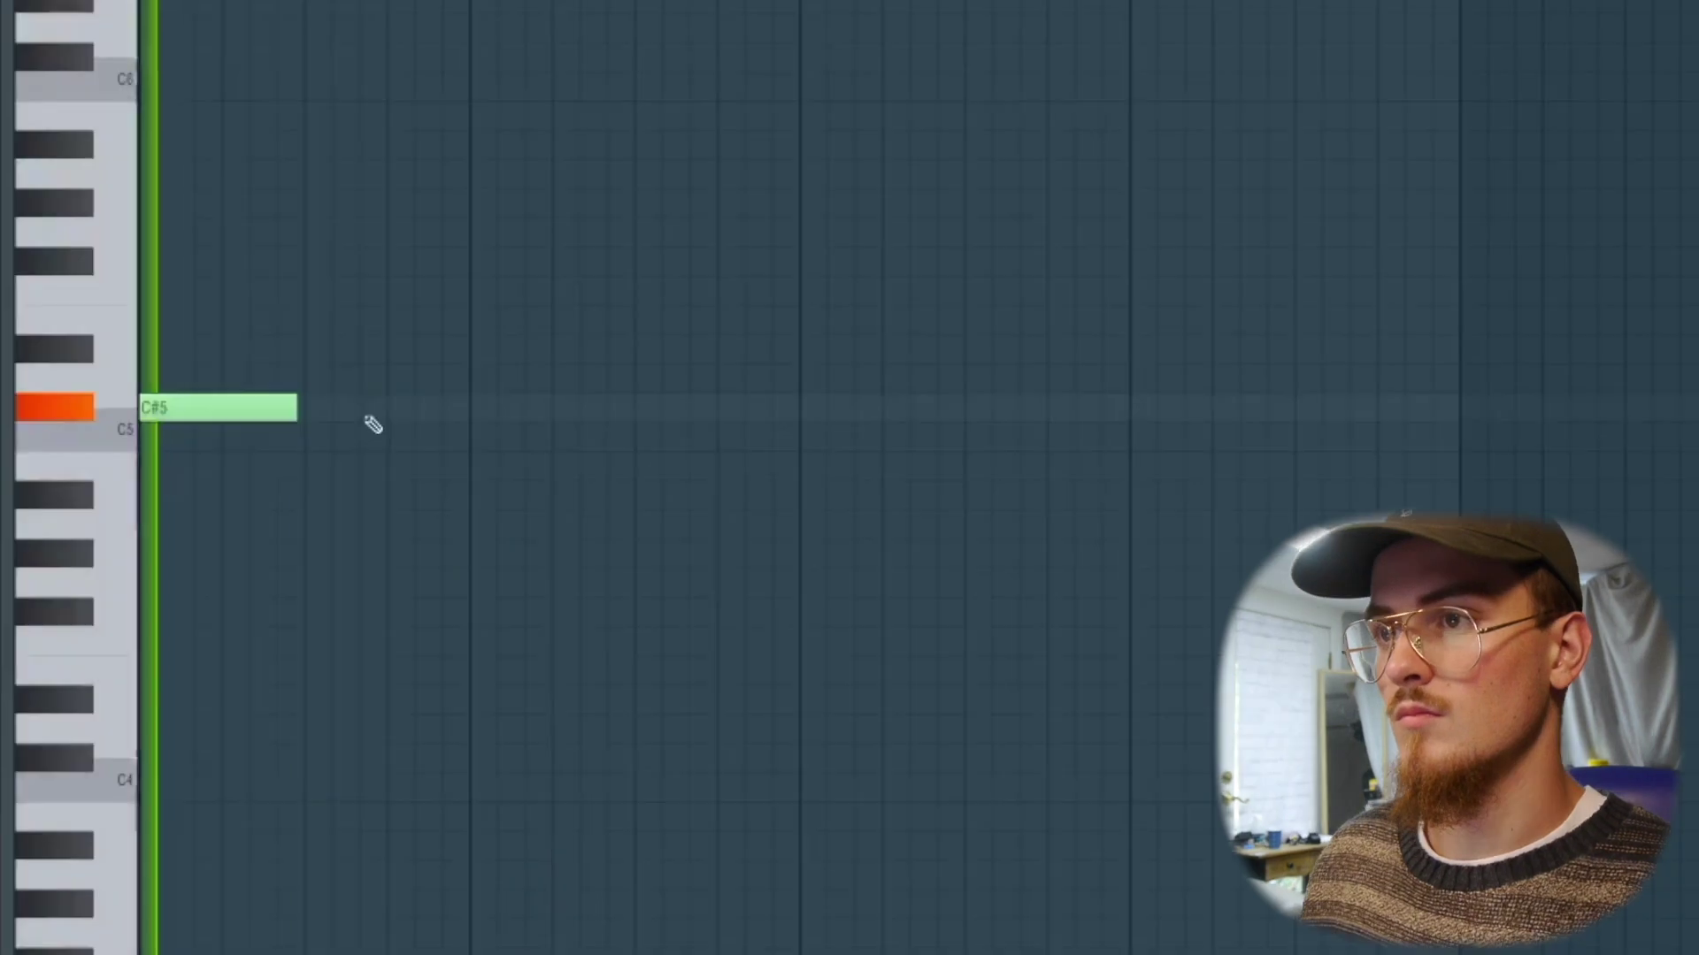
left_click(394, 409)
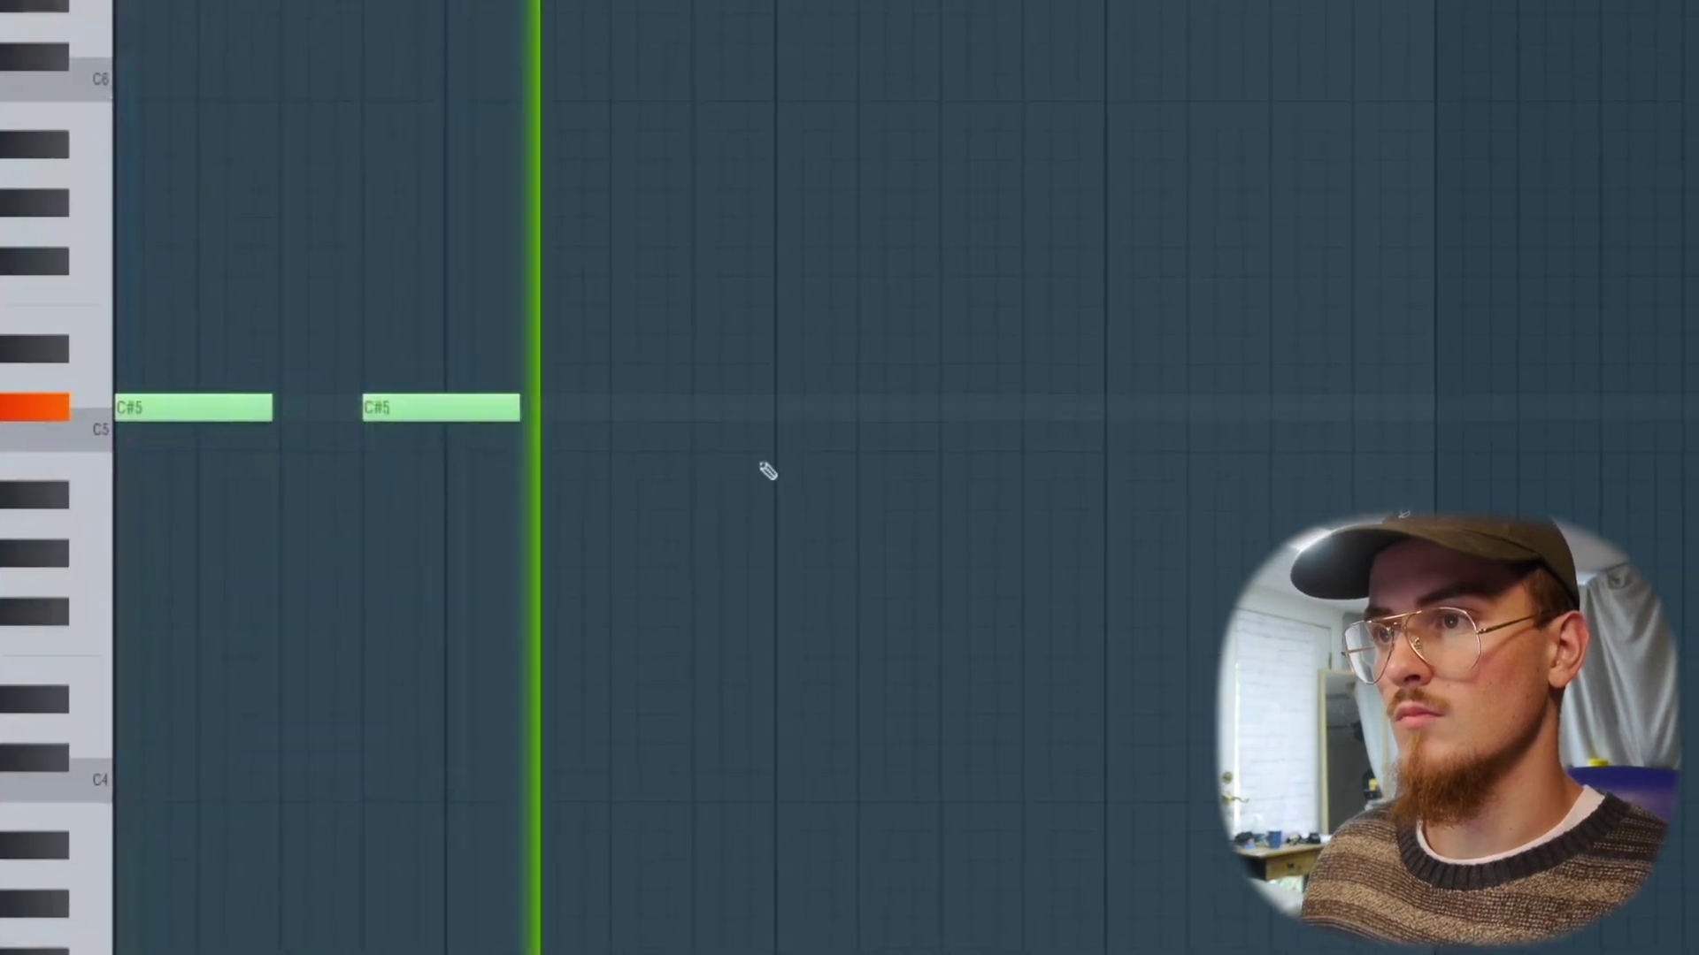
left_click(766, 408)
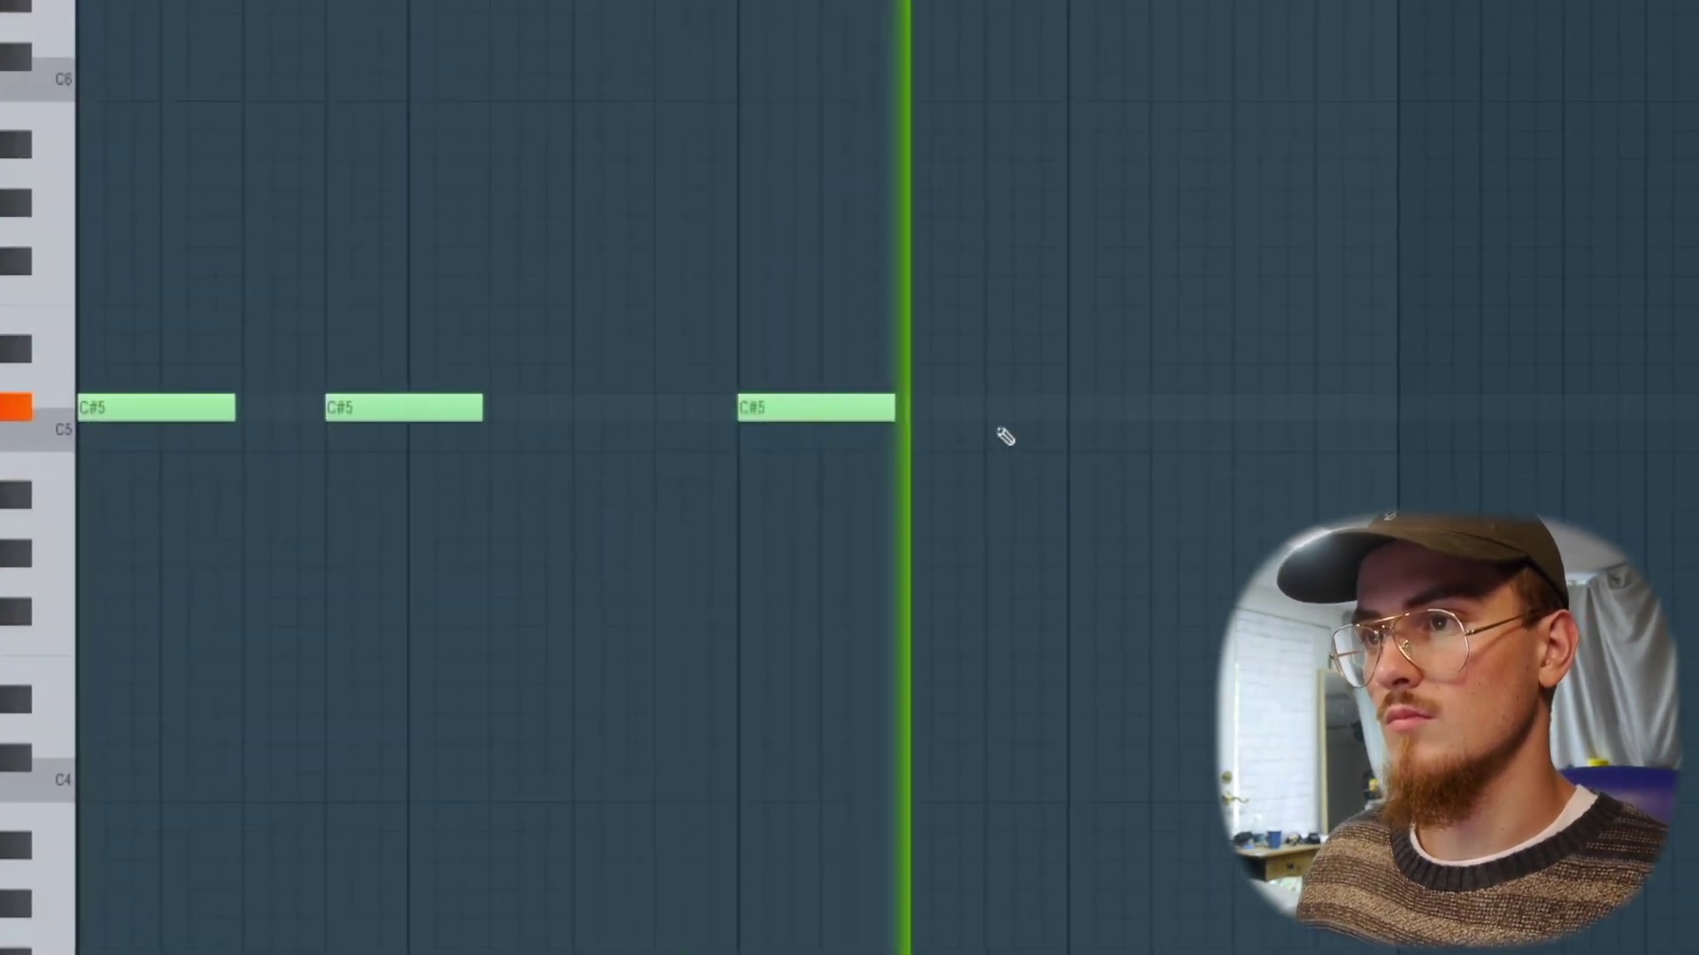
left_click(1027, 408)
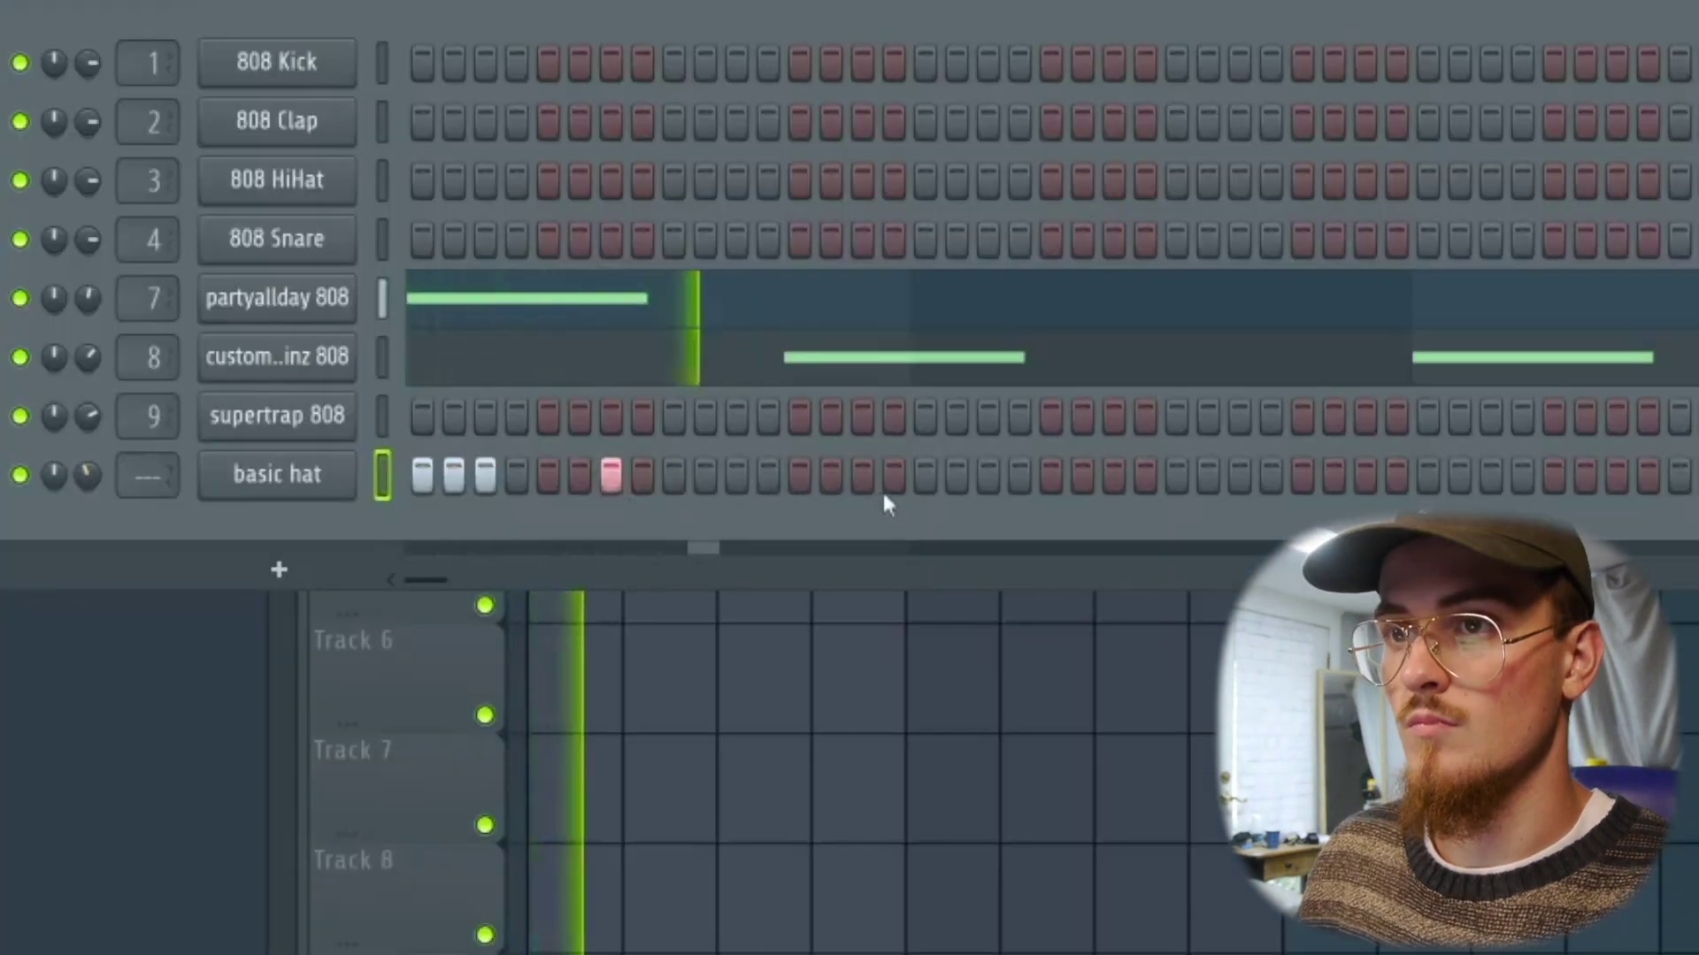
- Extend the basic hat pattern with a hit at step 21 and add spaced hits on the reverse open hat and goto open hat channels
left_click(1051, 476)
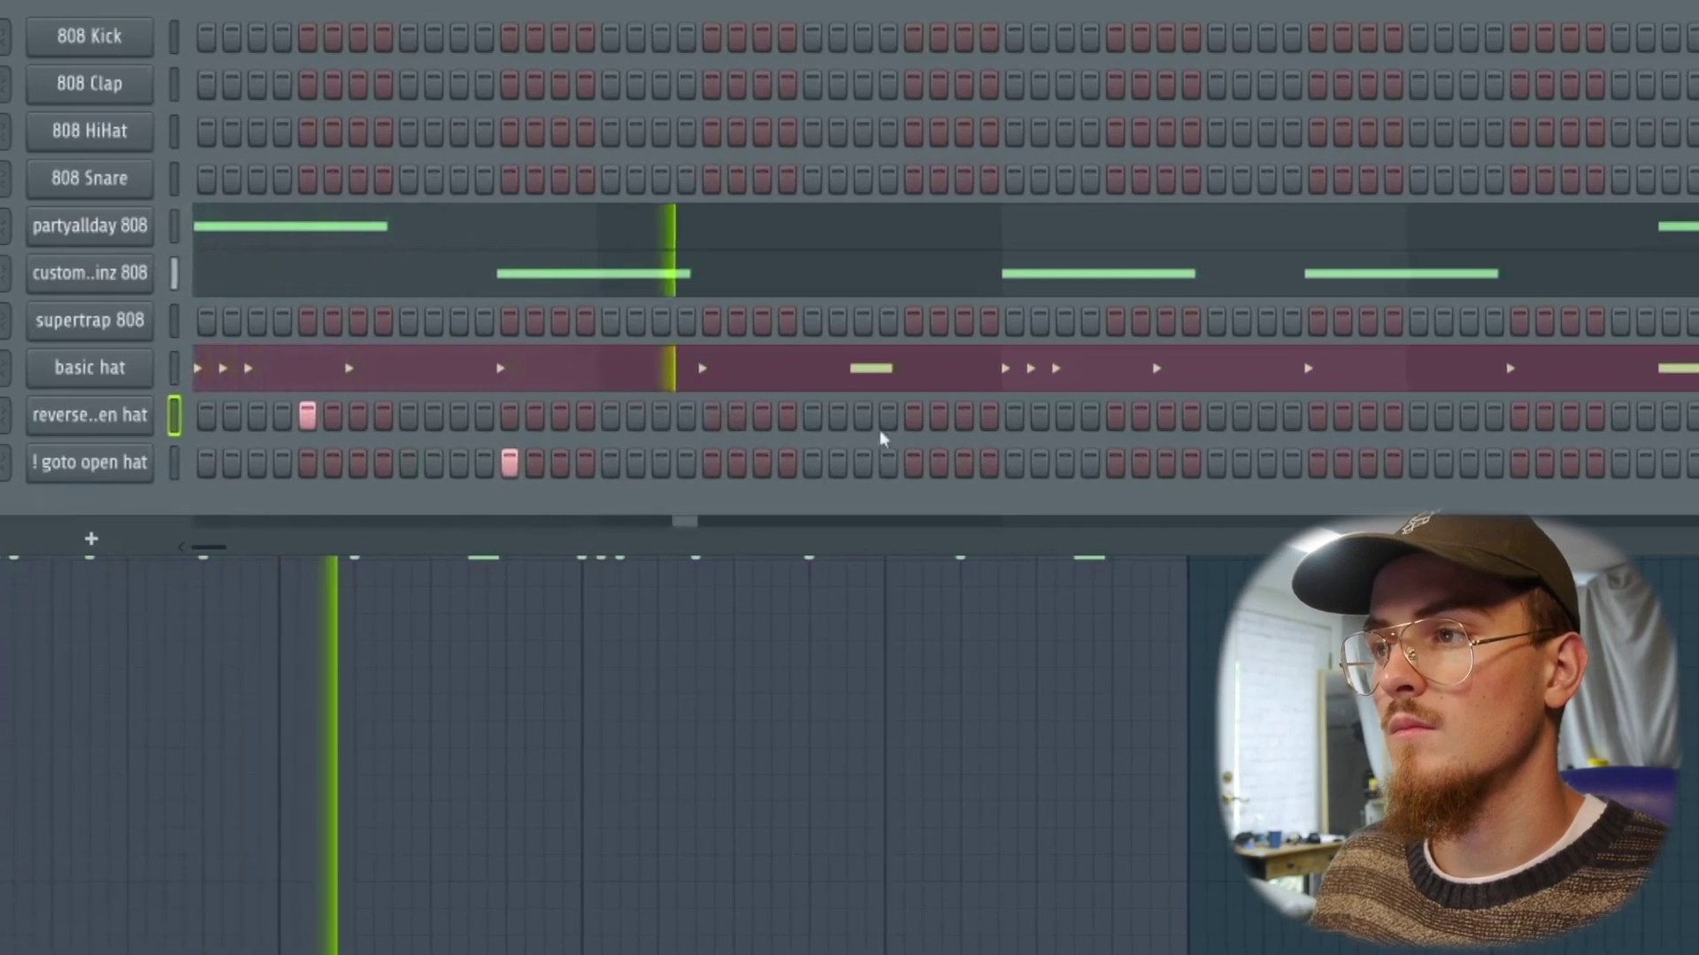
left_click(913, 415)
left_click(1114, 415)
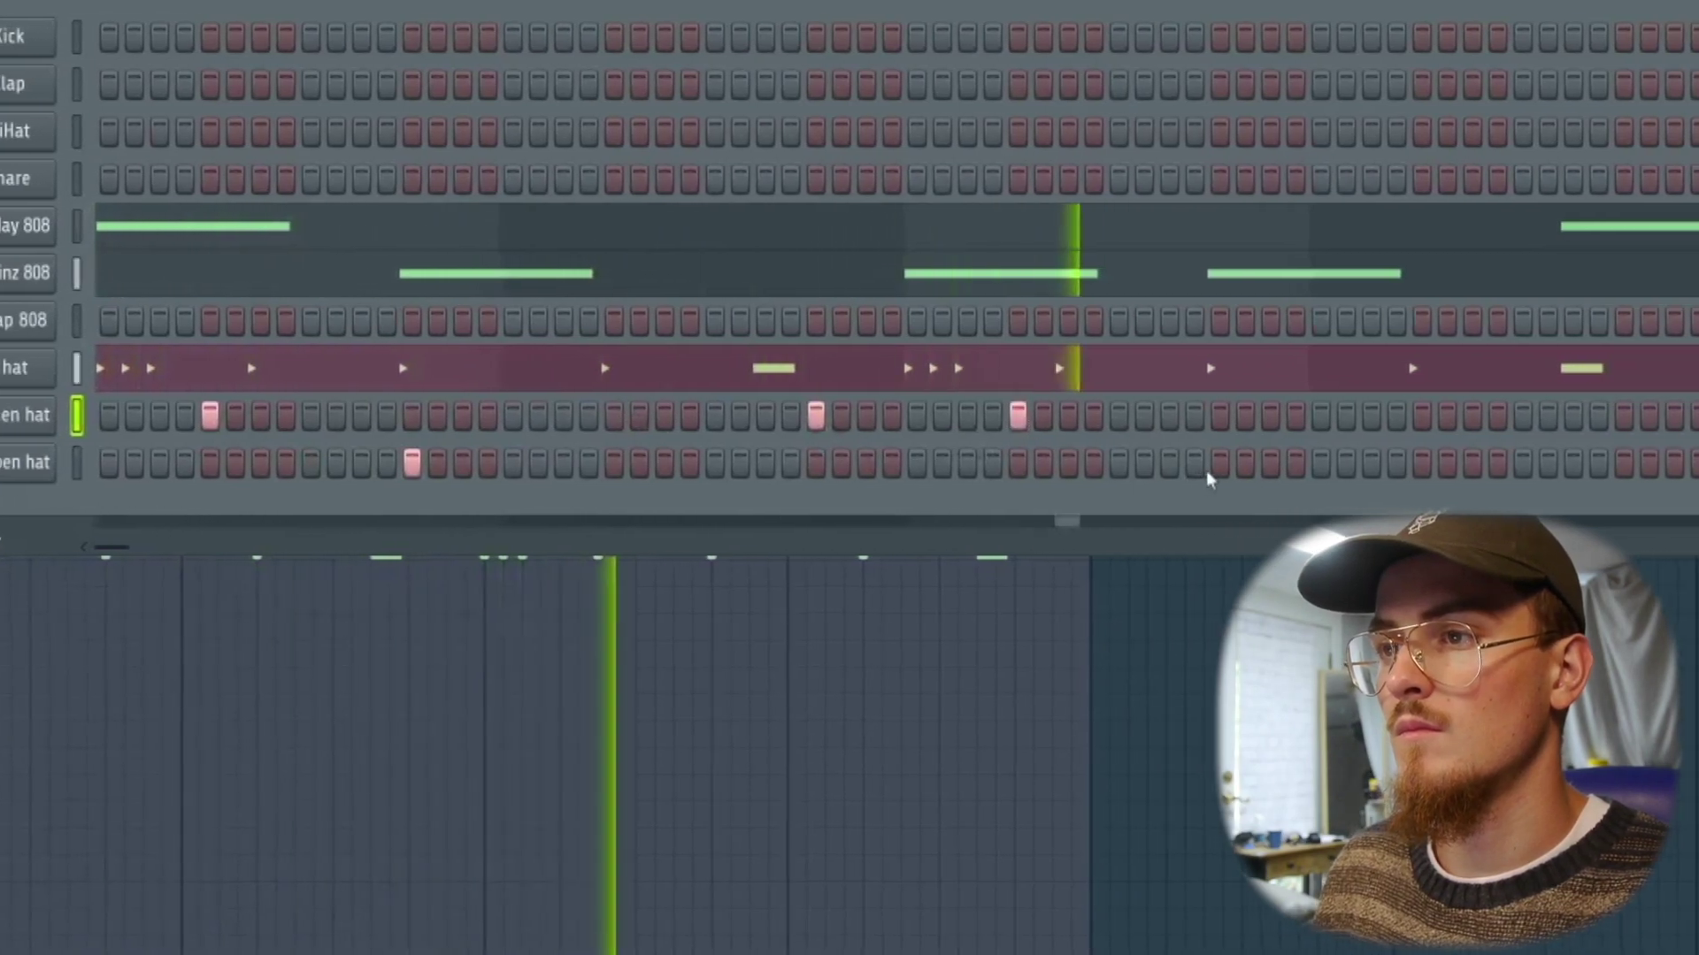
left_click(1220, 462)
left_click(1624, 415)
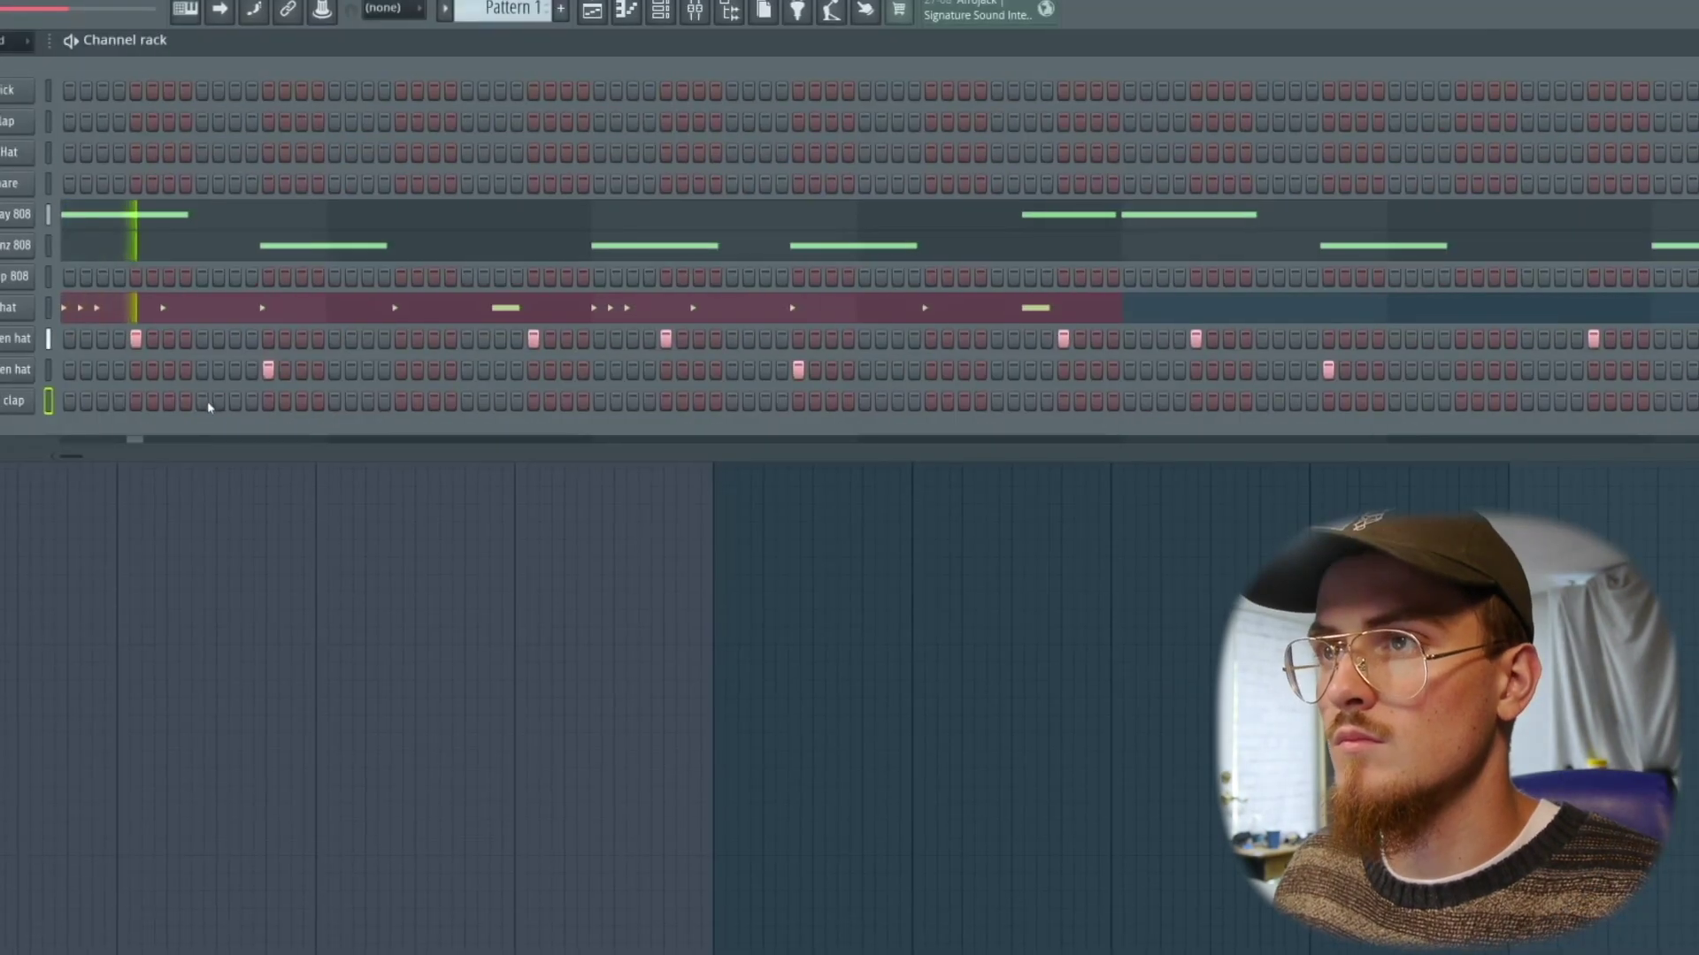
- Place hits on the clap channel at steps 9, 21, 41, 61, 73, 85, 105 and 125
left_click(201, 402)
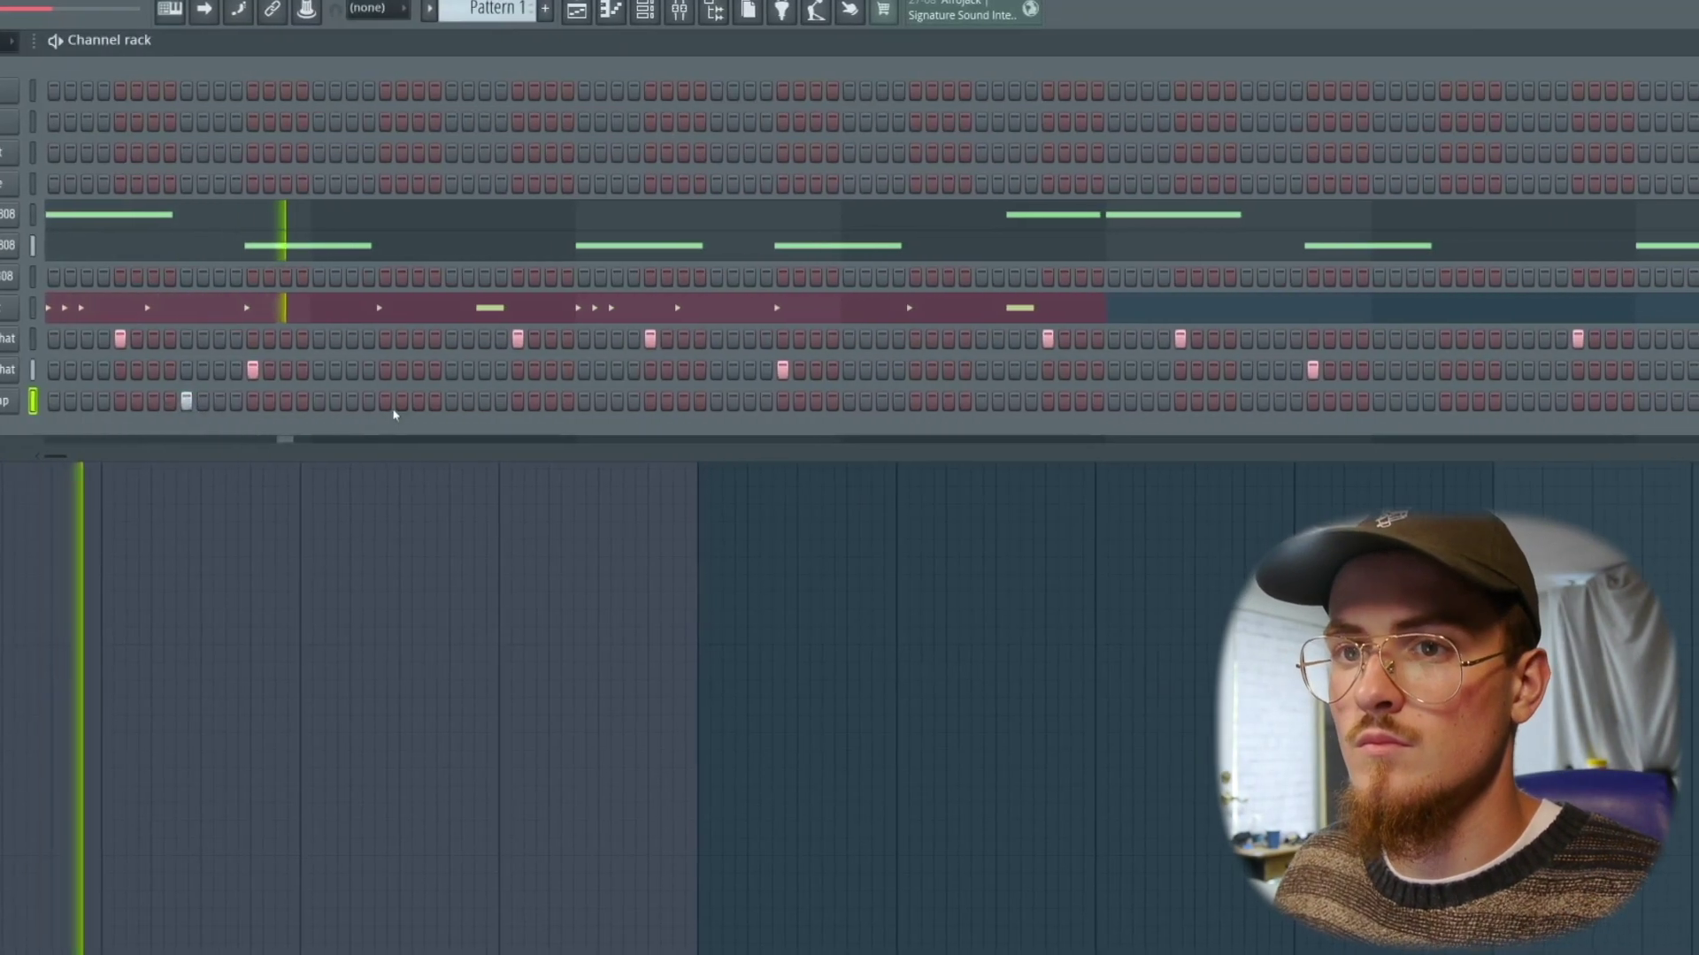
left_click(386, 403)
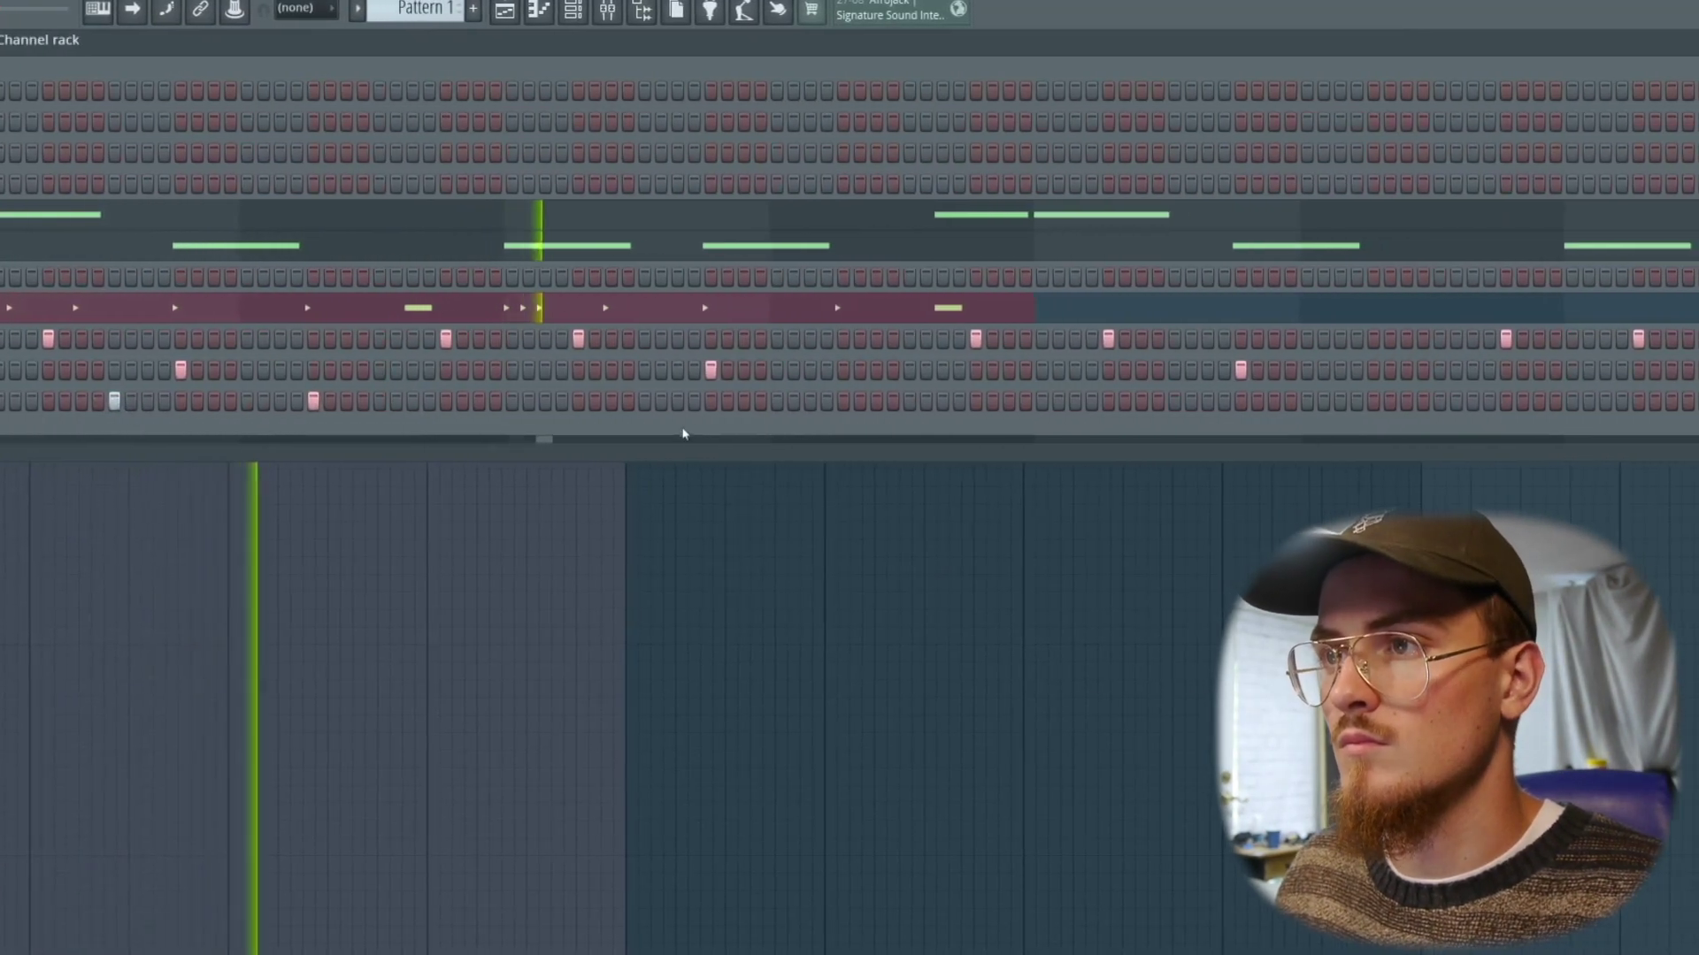
left_click(644, 402)
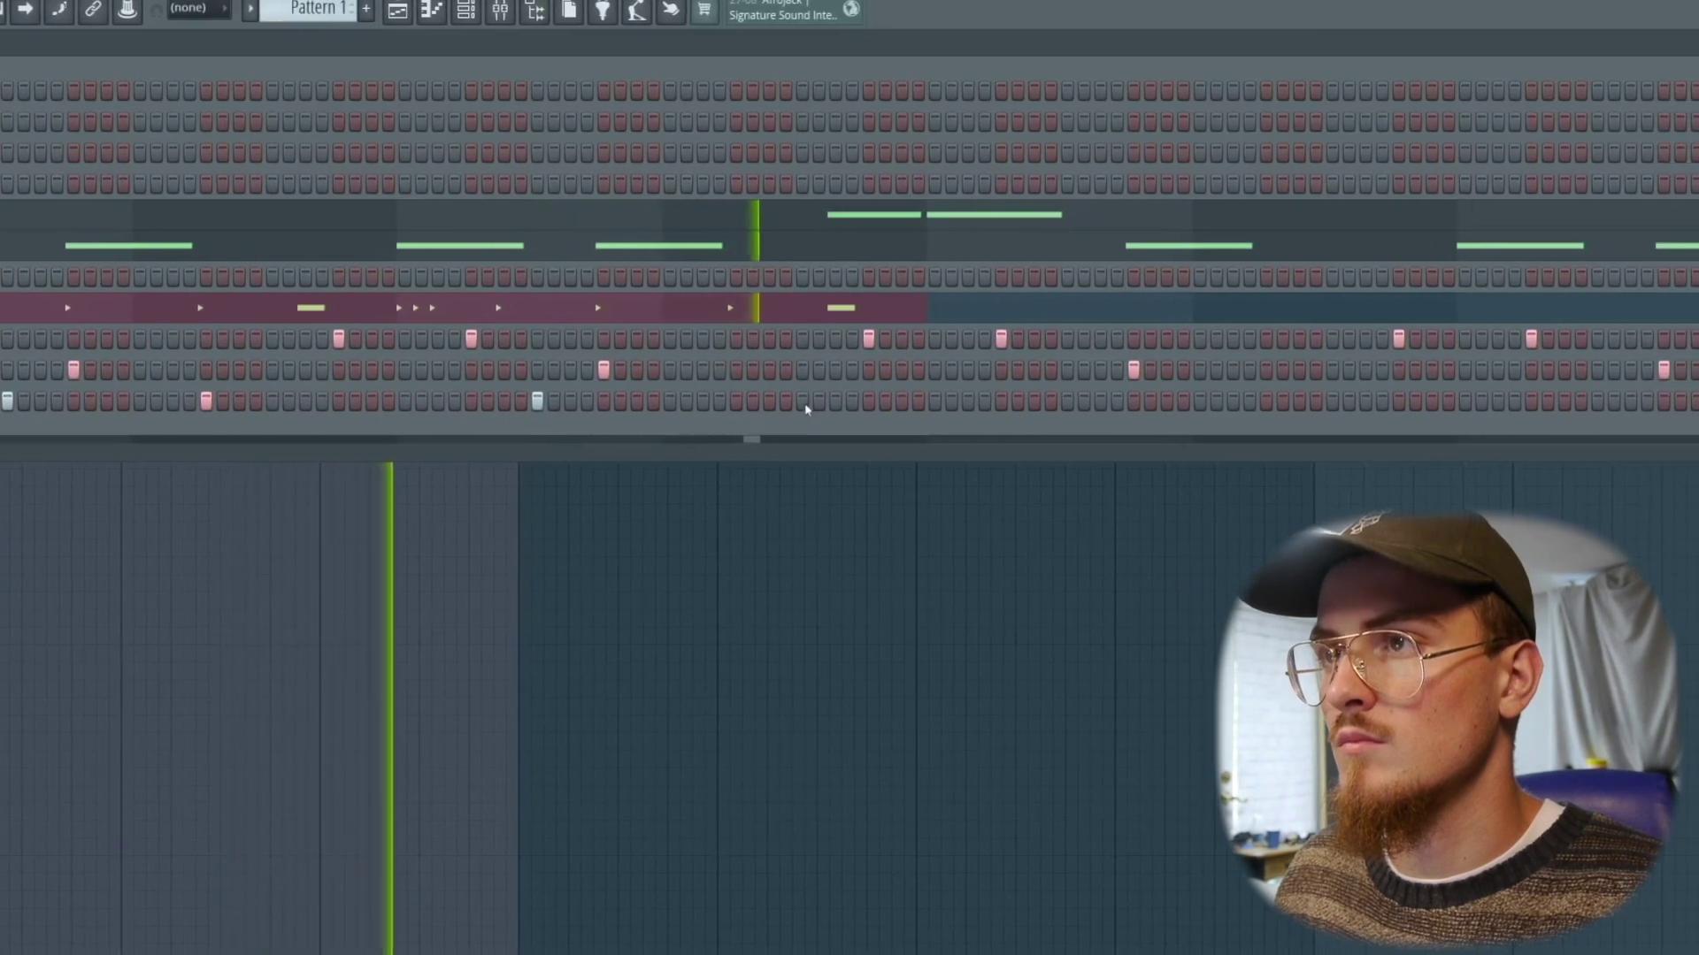
left_click(869, 402)
left_click(1068, 402)
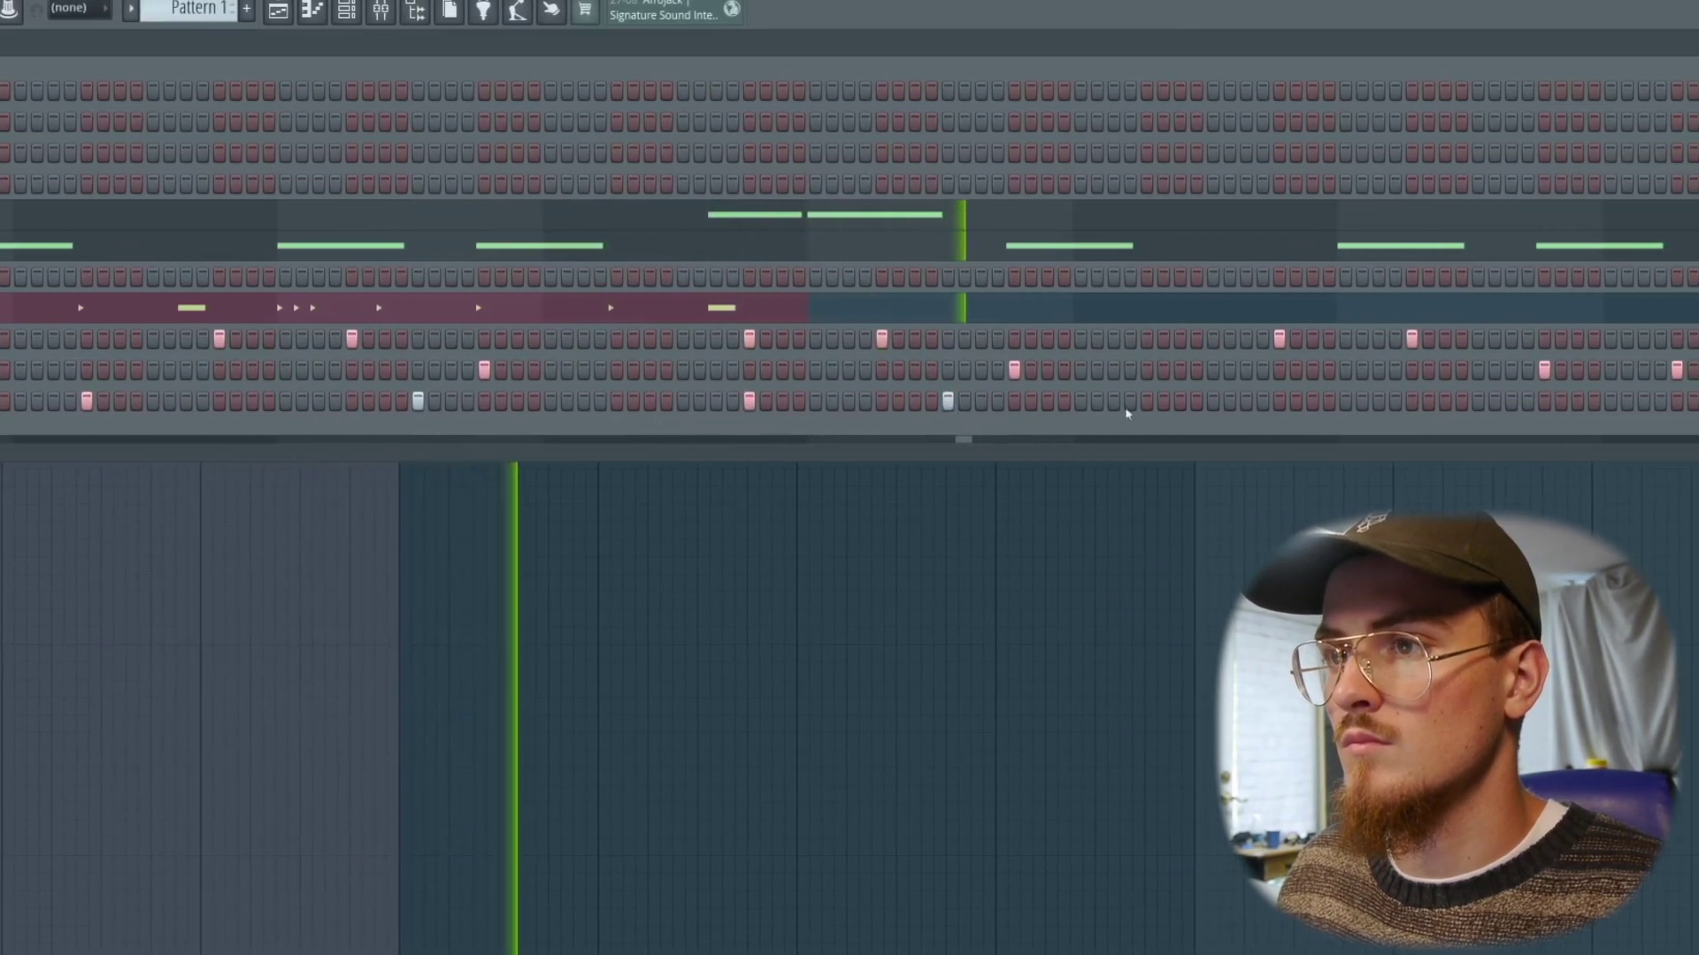
left_click(1147, 403)
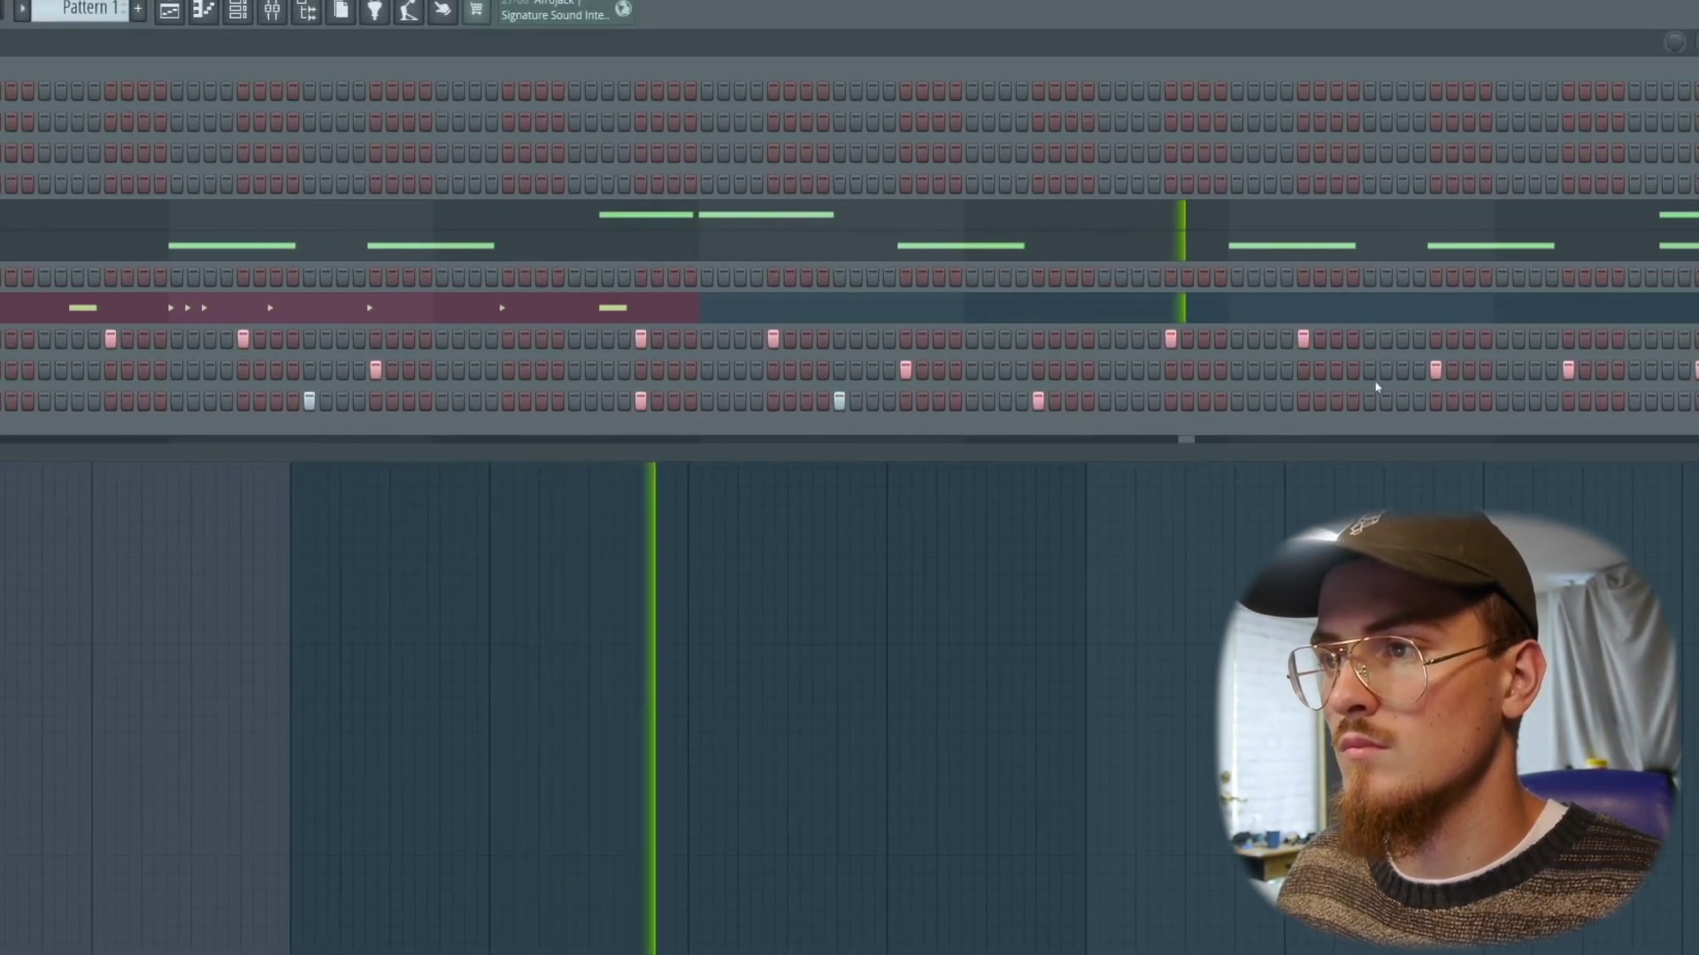
left_click(1369, 402)
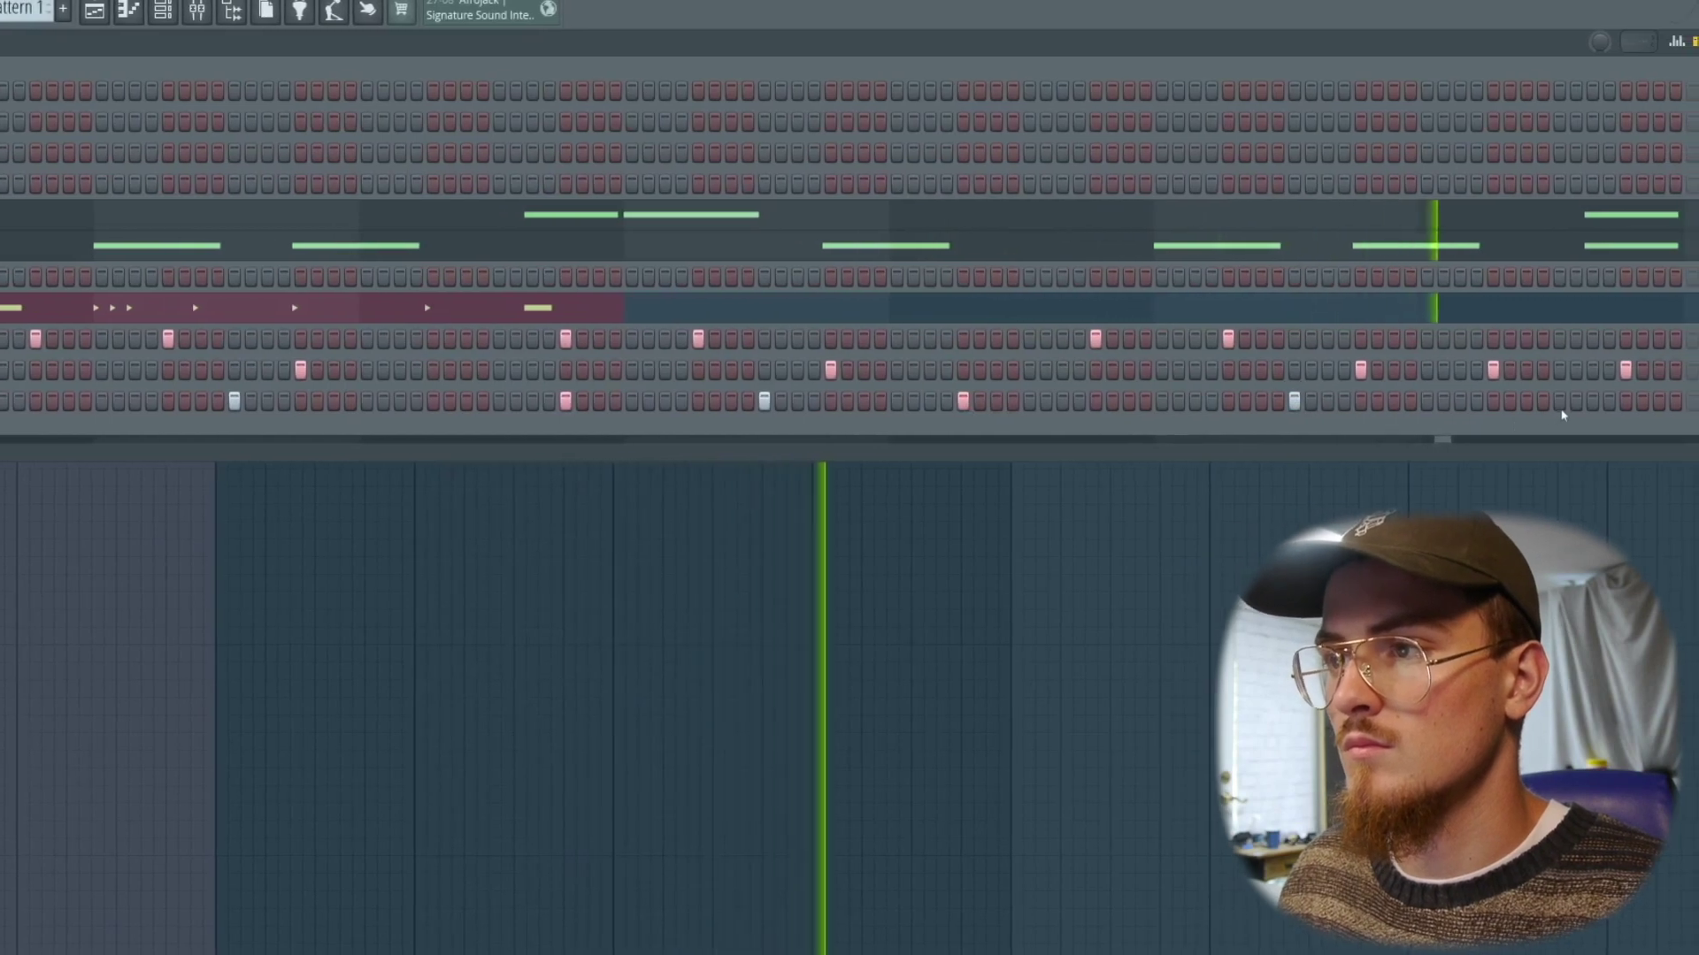
left_click(1625, 401)
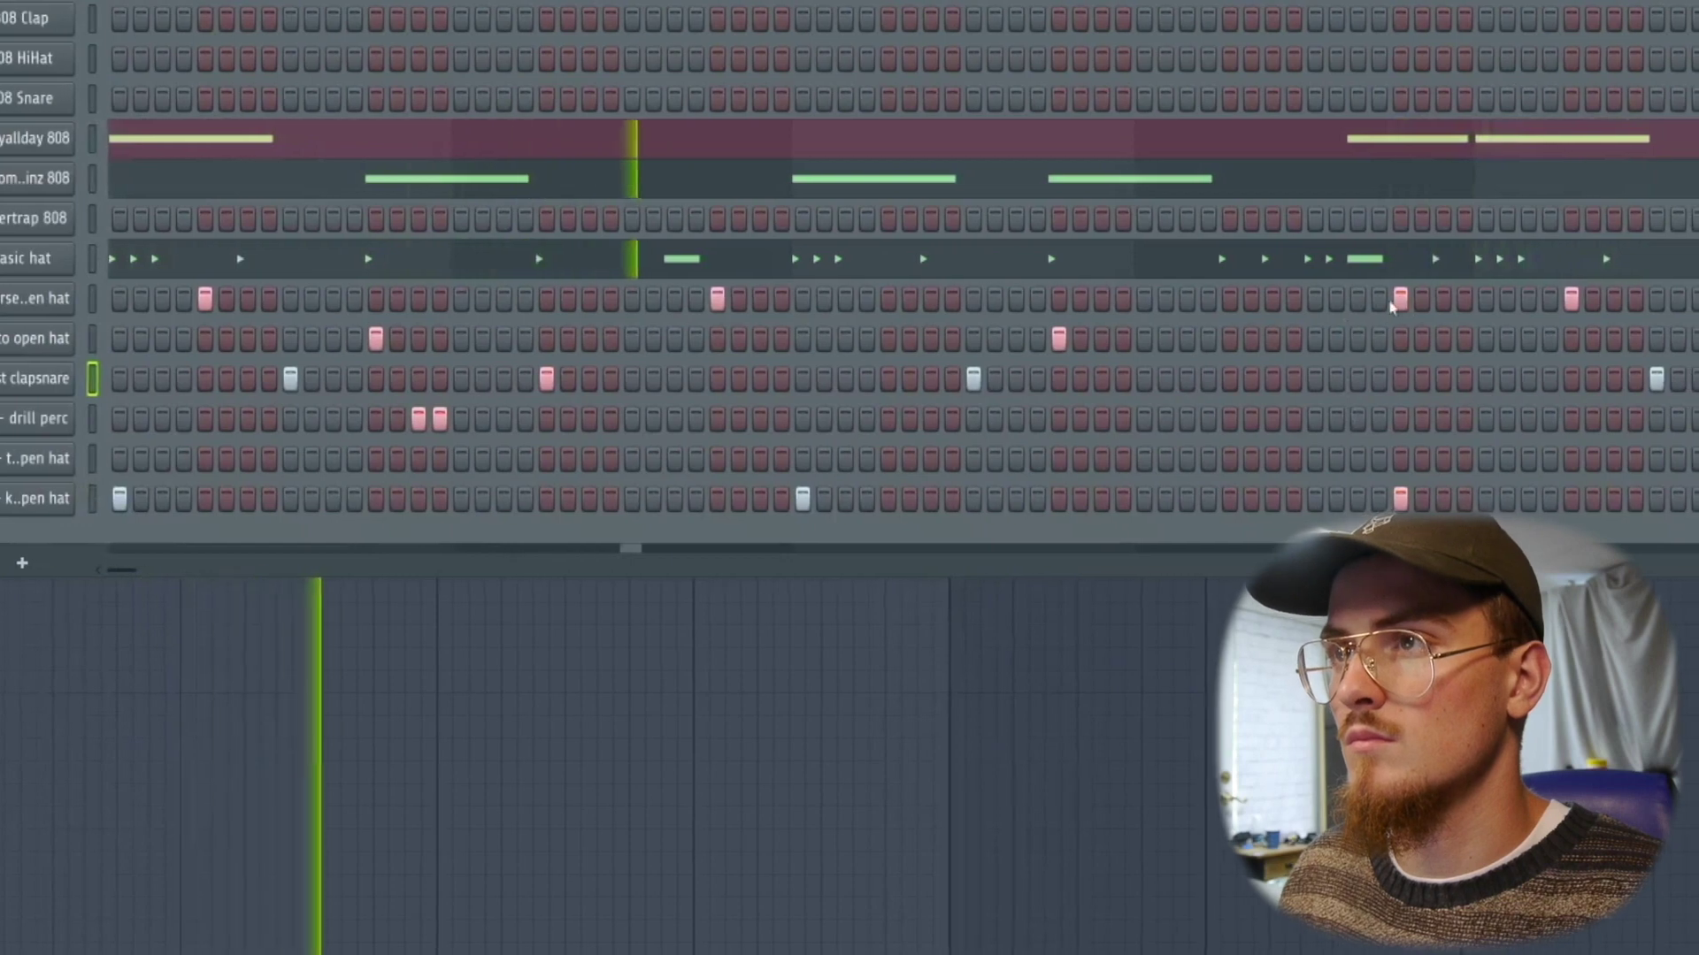
- Move the reverse open hat hit at step 61 a few steps earlier
right_click(1413, 300)
left_click(1327, 300)
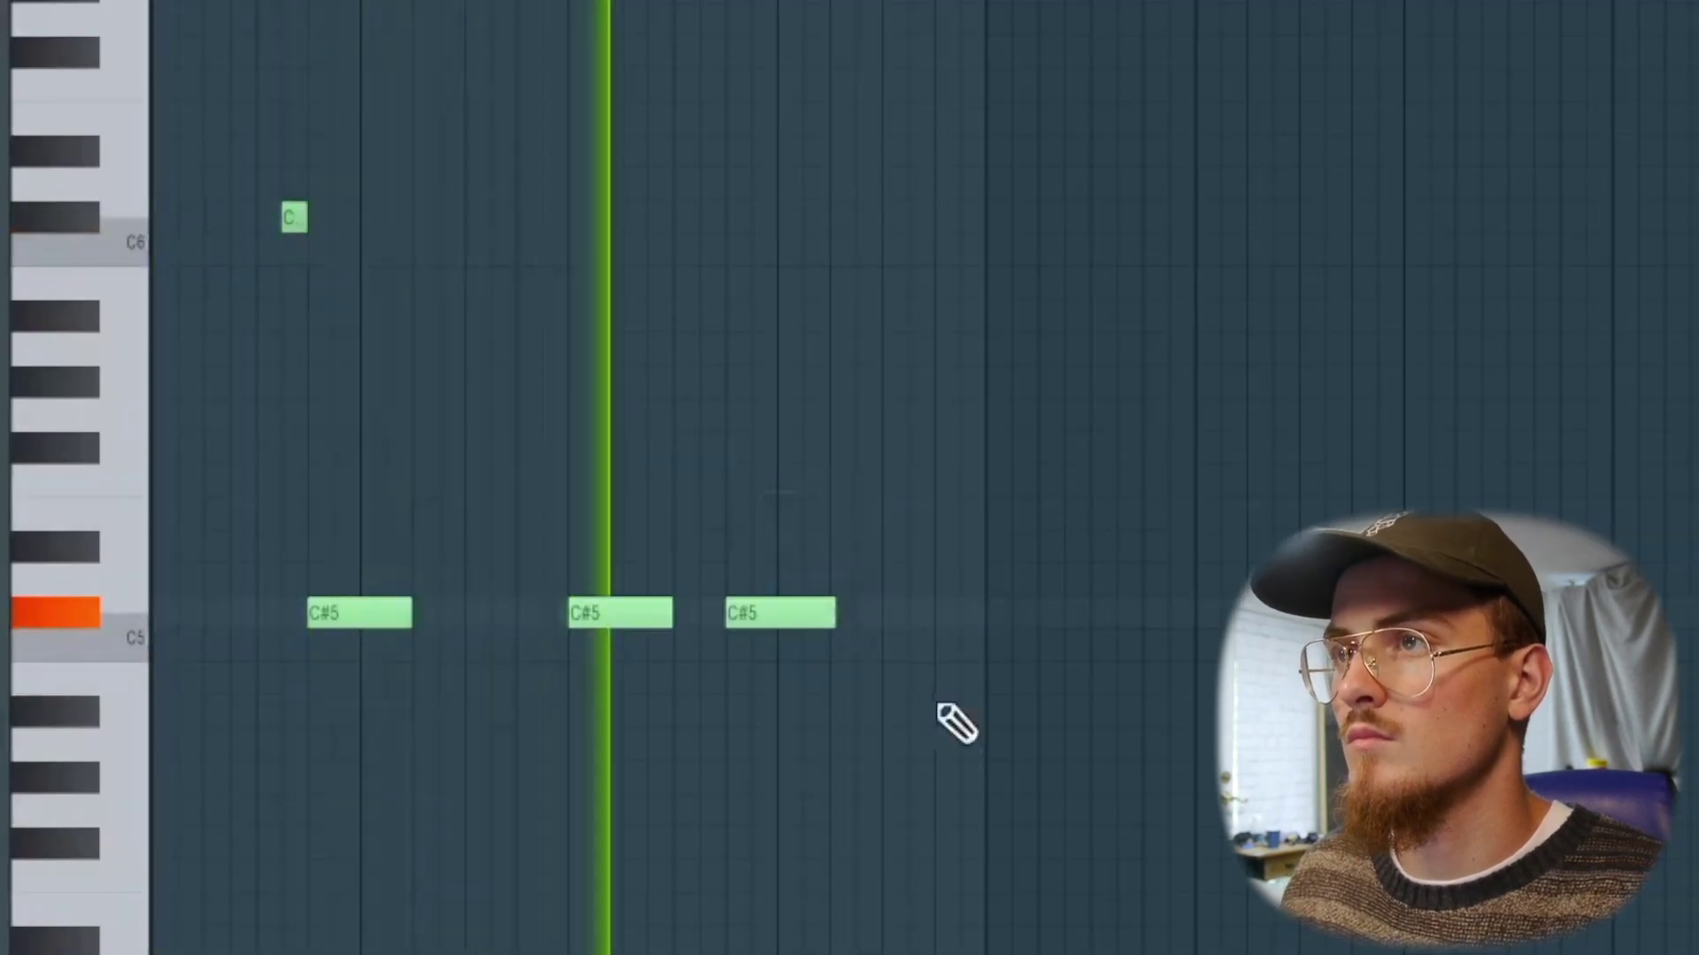
- Duplicate all the repeated C5 notes in the piano roll directly after the existing ones
key("ctrl+a")
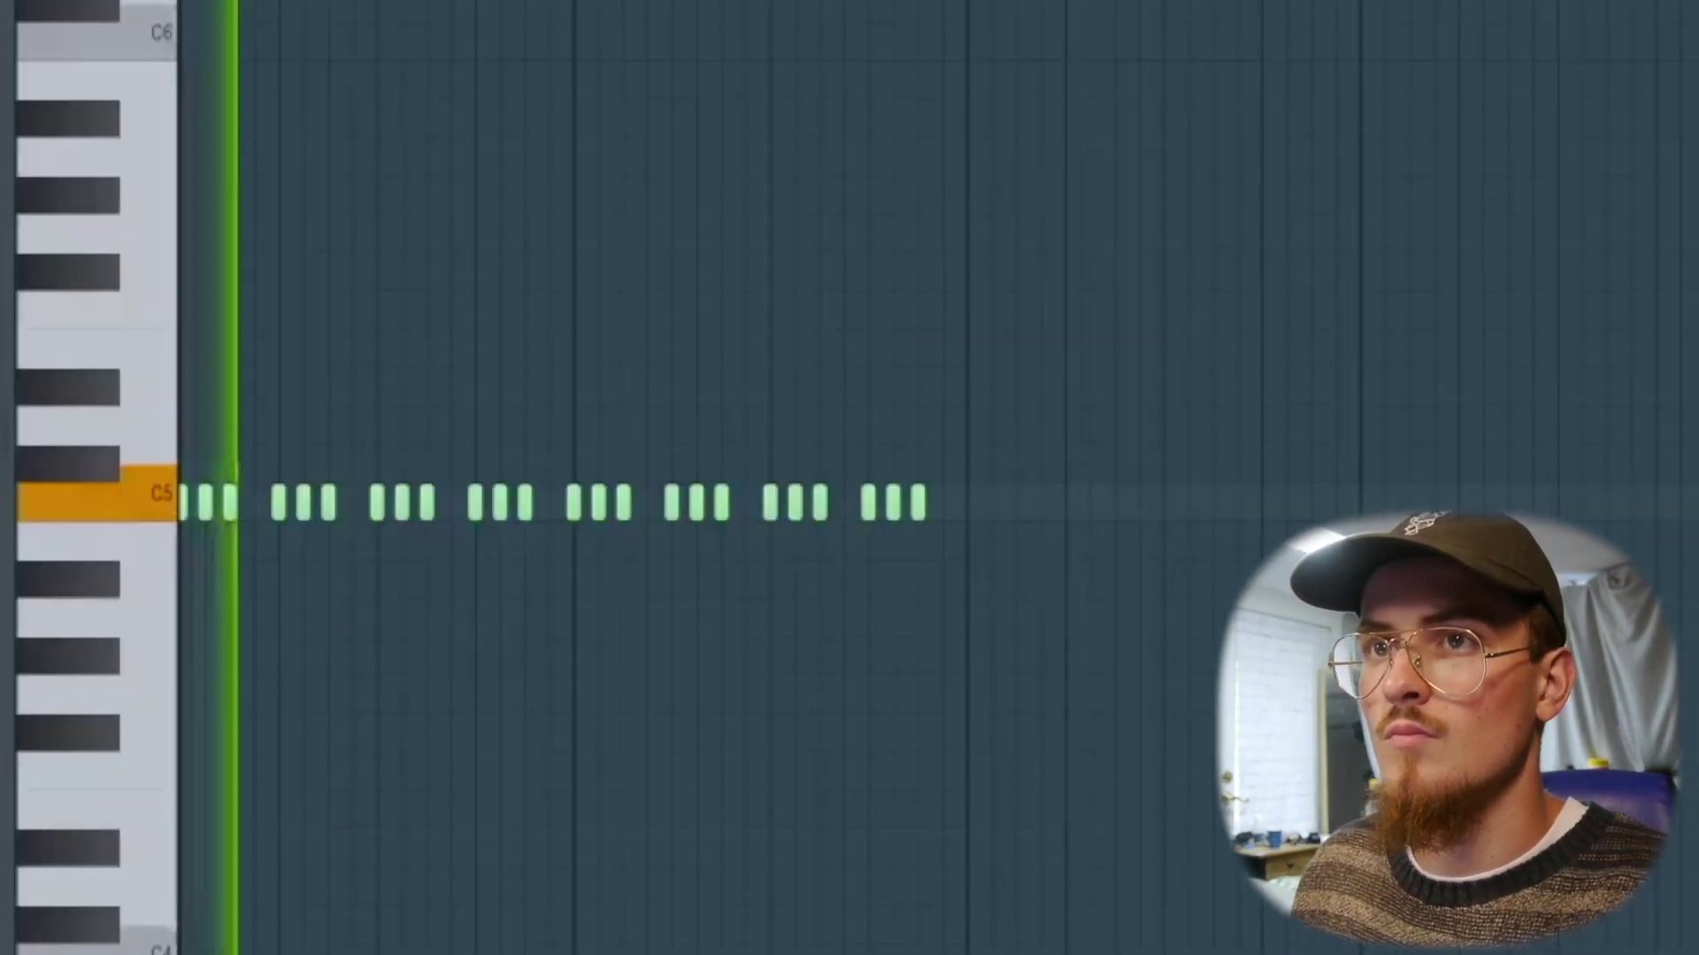
key("ctrl+b")
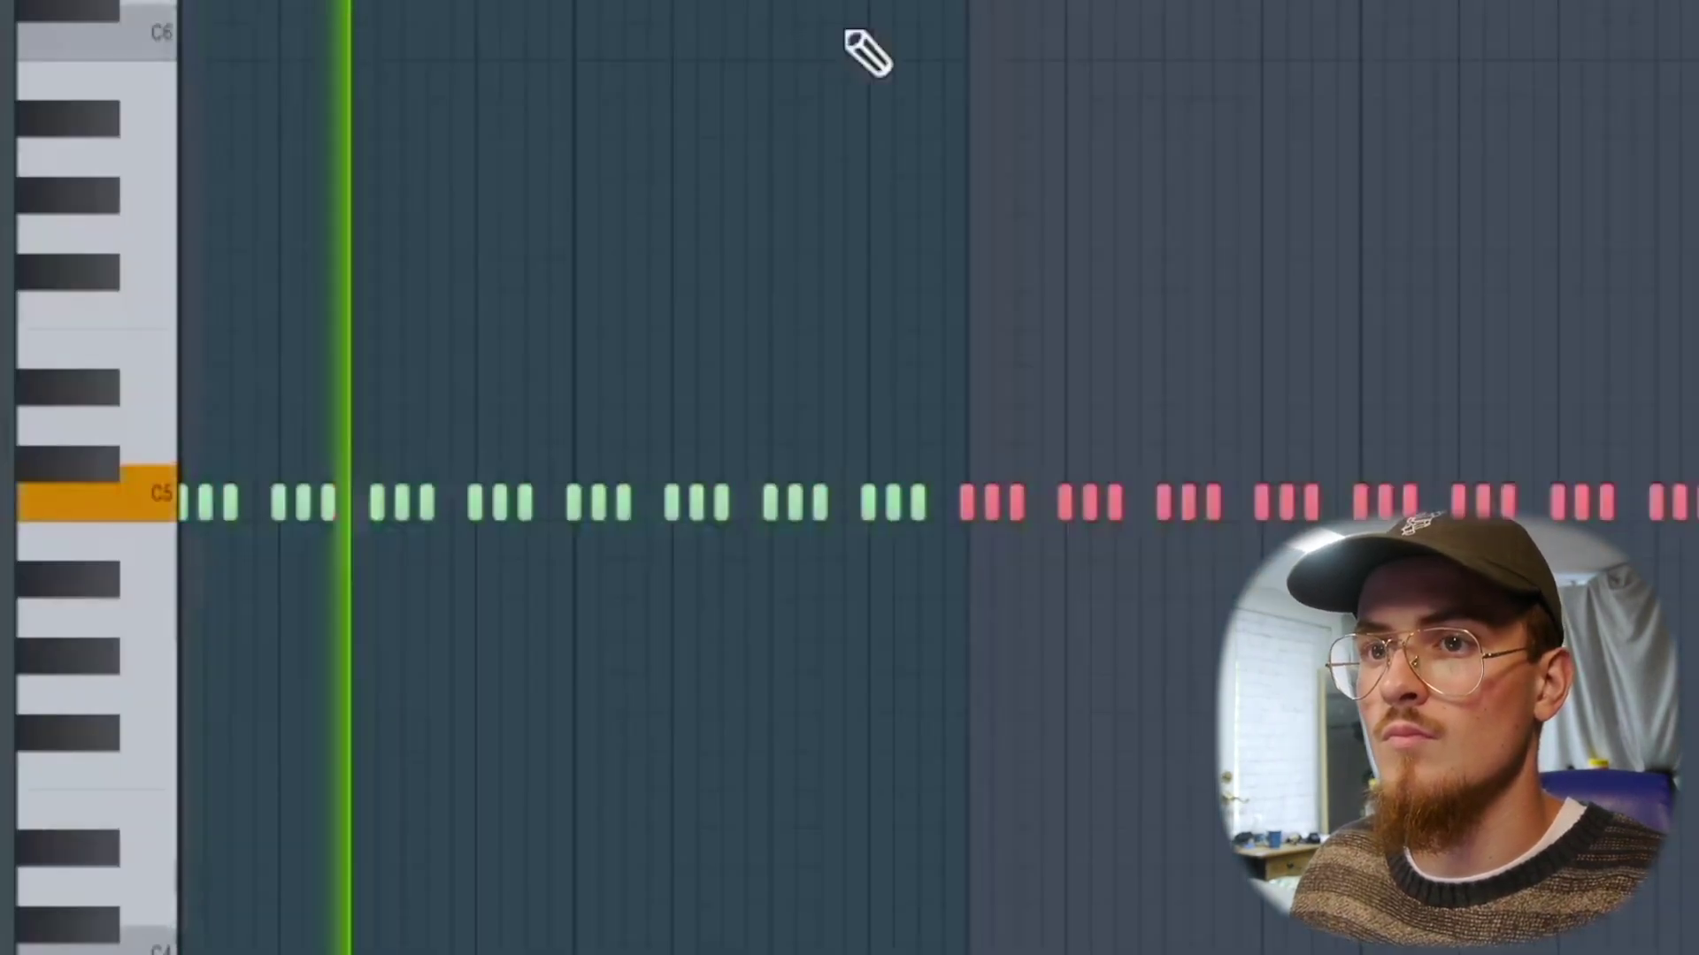